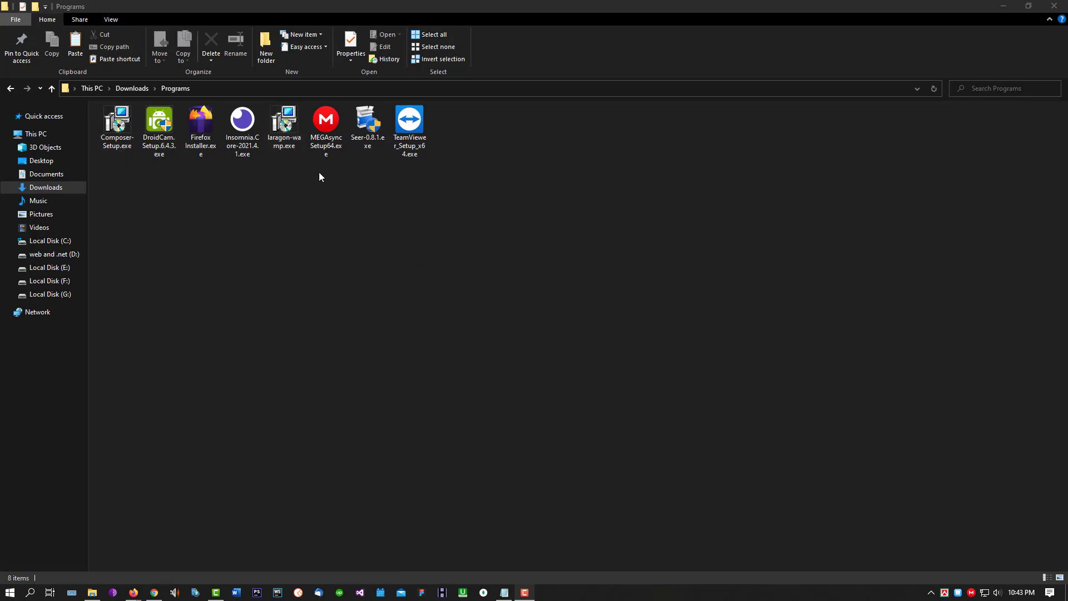
Step: Switch to Firefox and review the available Laragon editions on the laragon.org Download page
{"action": "left_click", "coordinate": [285, 125]}
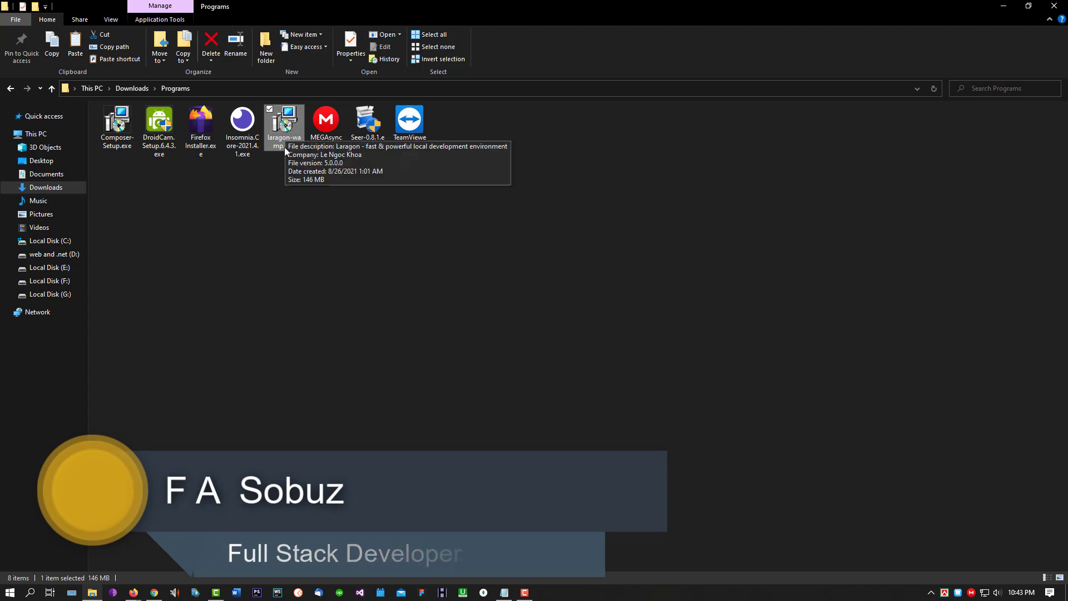
{"action": "left_click", "coordinate": [134, 592]}
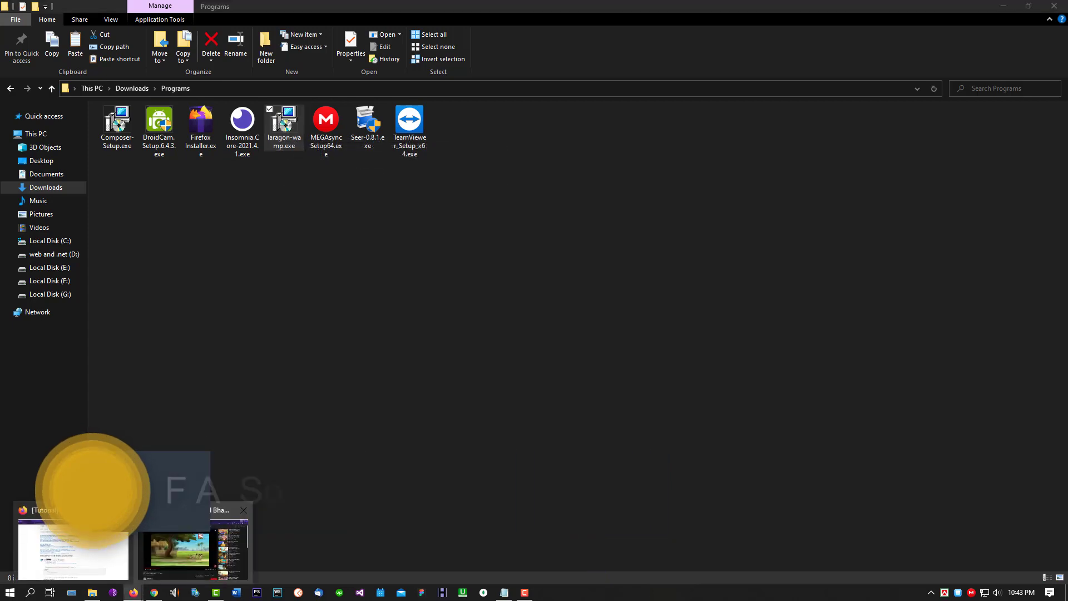
{"action": "left_click", "coordinate": [94, 510]}
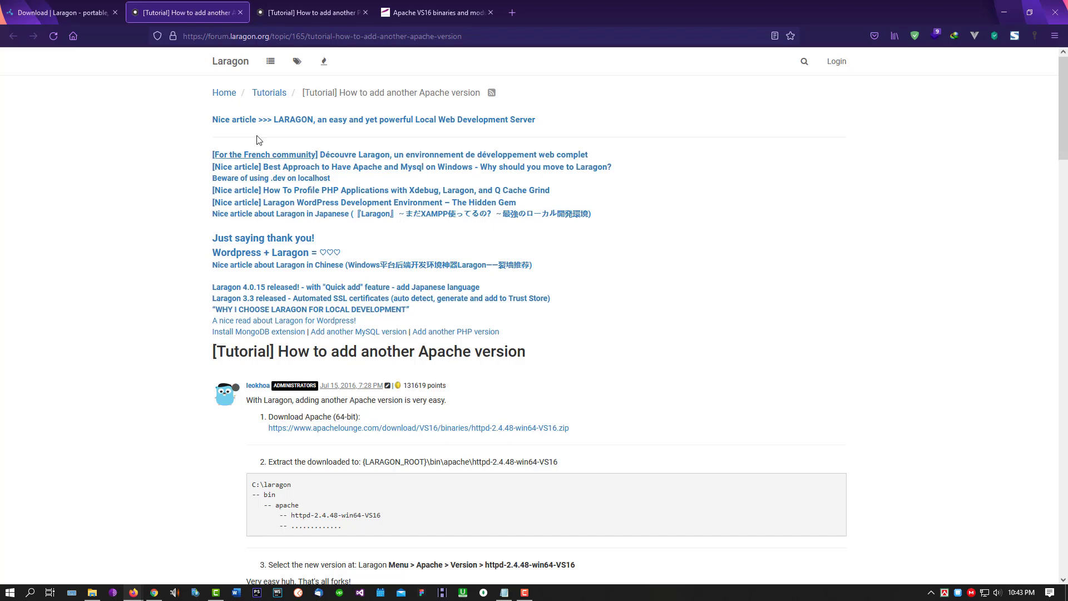
{"action": "left_click", "coordinate": [75, 8]}
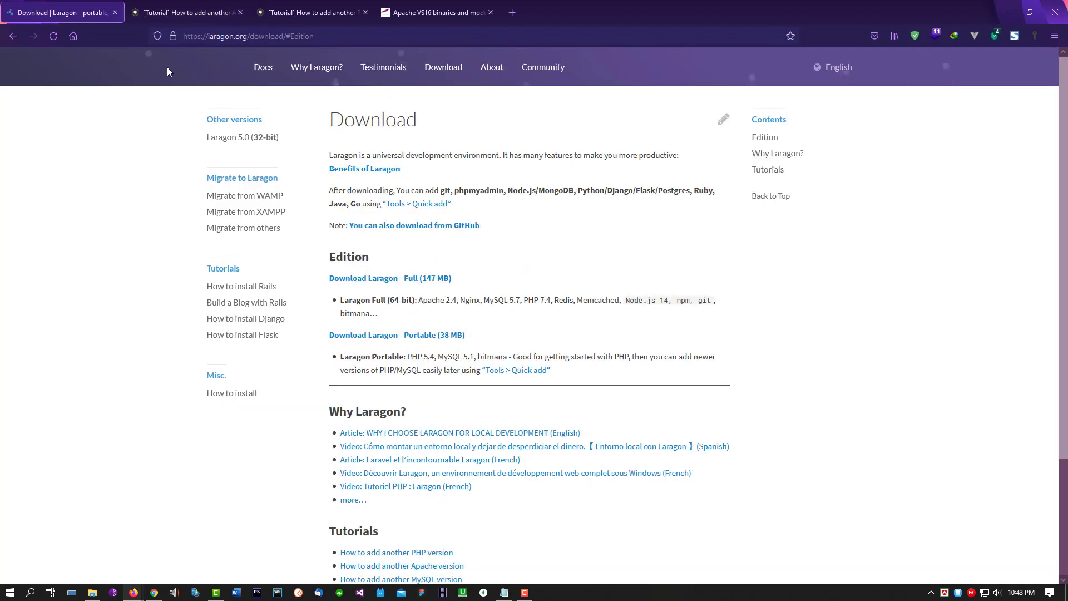
{"action": "left_click", "coordinate": [442, 75]}
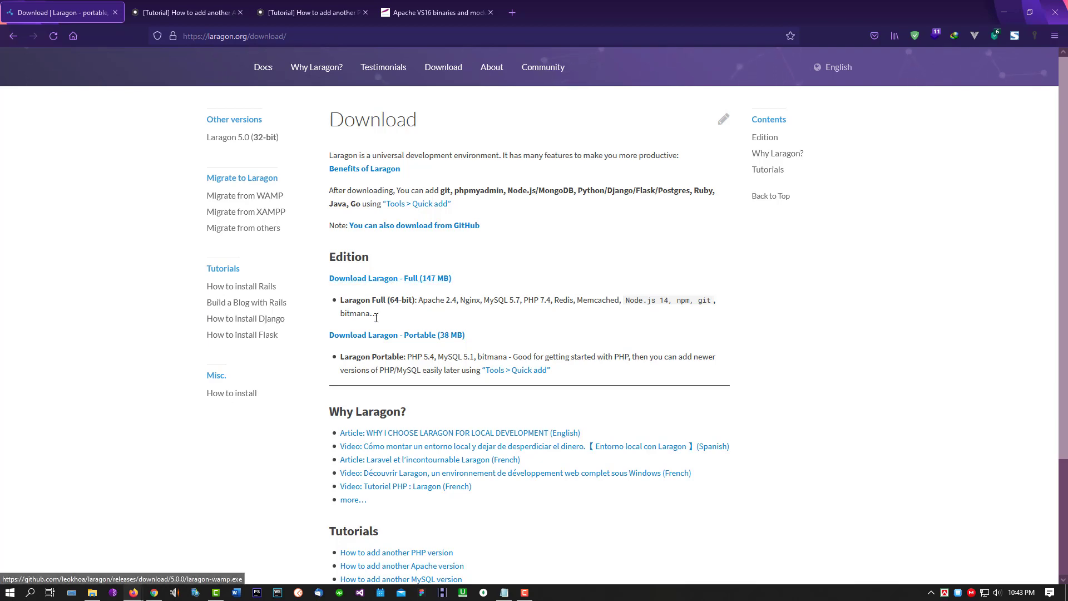
Step: Switch to the Programs folder in File Explorer, run laragon-wamp.exe and accept English as the setup language
{"action": "left_click", "coordinate": [92, 591]}
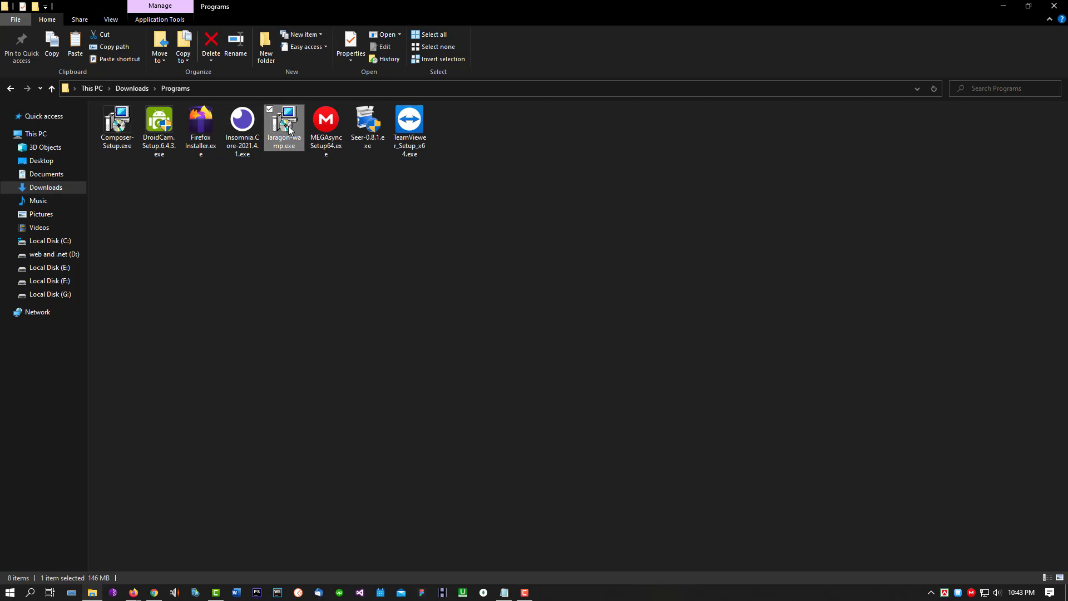
{"action": "double_click", "coordinate": [303, 128]}
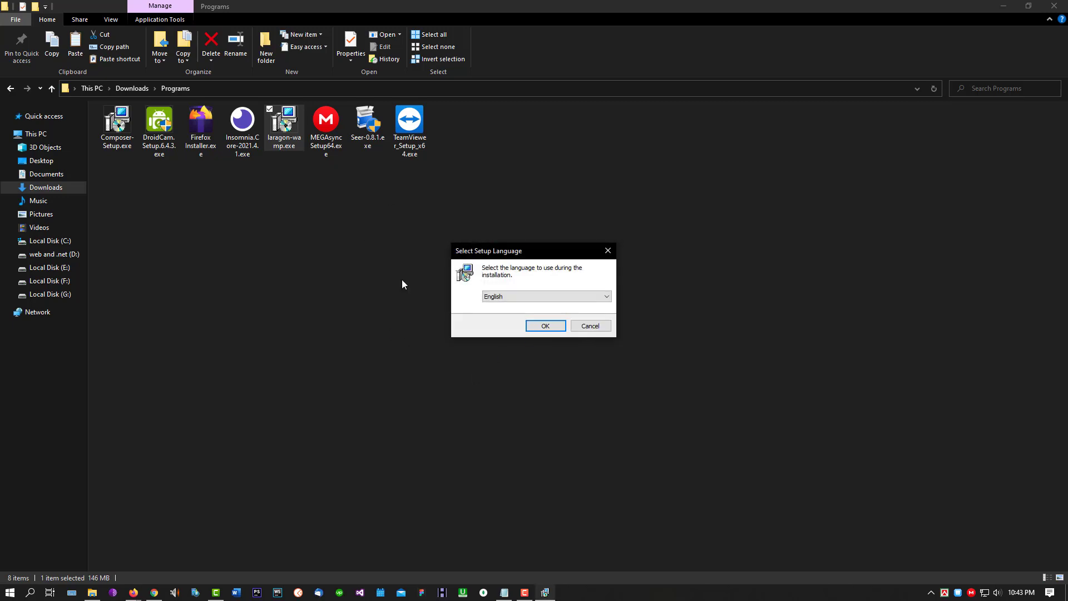
{"action": "left_click", "coordinate": [548, 326]}
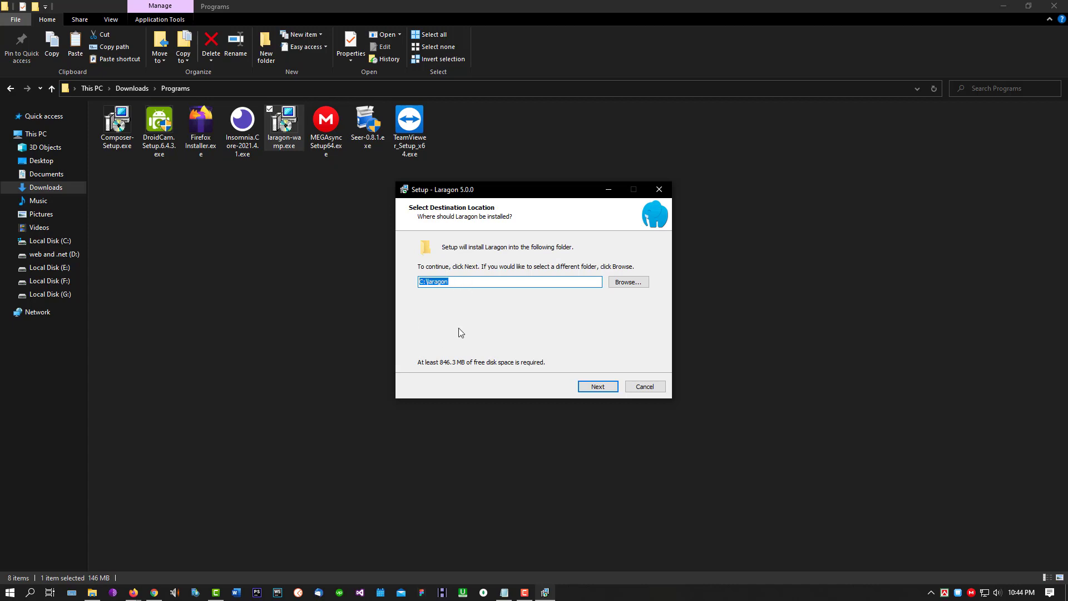
Step: Install Laragon into C:\laragon, keeping auto virtual hosts and the Notepad++ & Terminal context entries enabled
{"action": "left_click", "coordinate": [468, 281]}
{"action": "left_click_drag", "start_coordinate": [468, 281], "coordinate": [409, 274]}
{"action": "left_click", "coordinate": [476, 281]}
{"action": "left_click", "coordinate": [599, 388]}
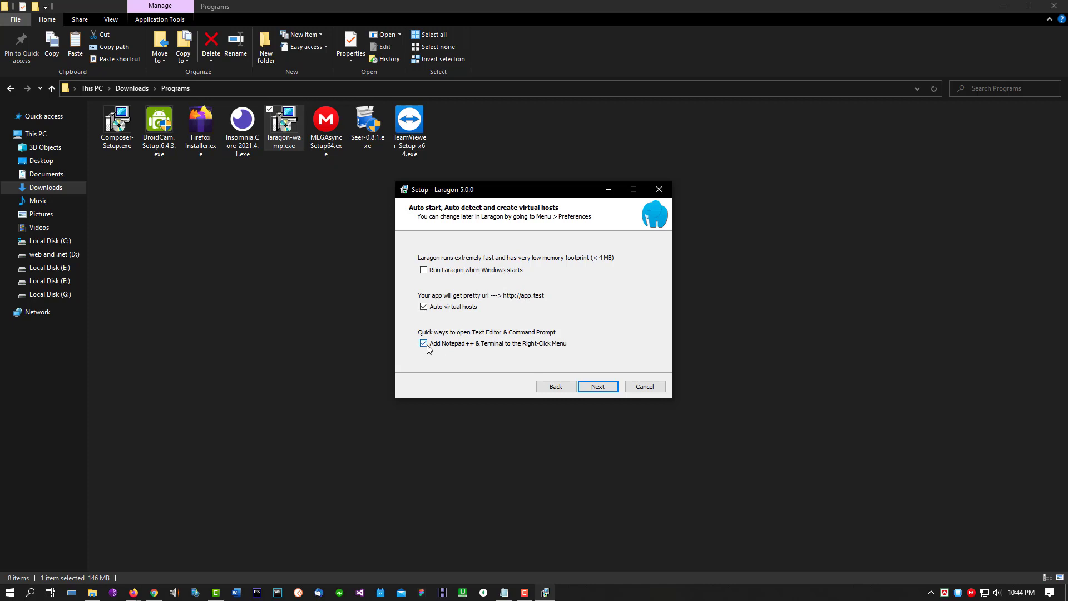
{"action": "left_click", "coordinate": [599, 388]}
{"action": "left_click", "coordinate": [598, 388]}
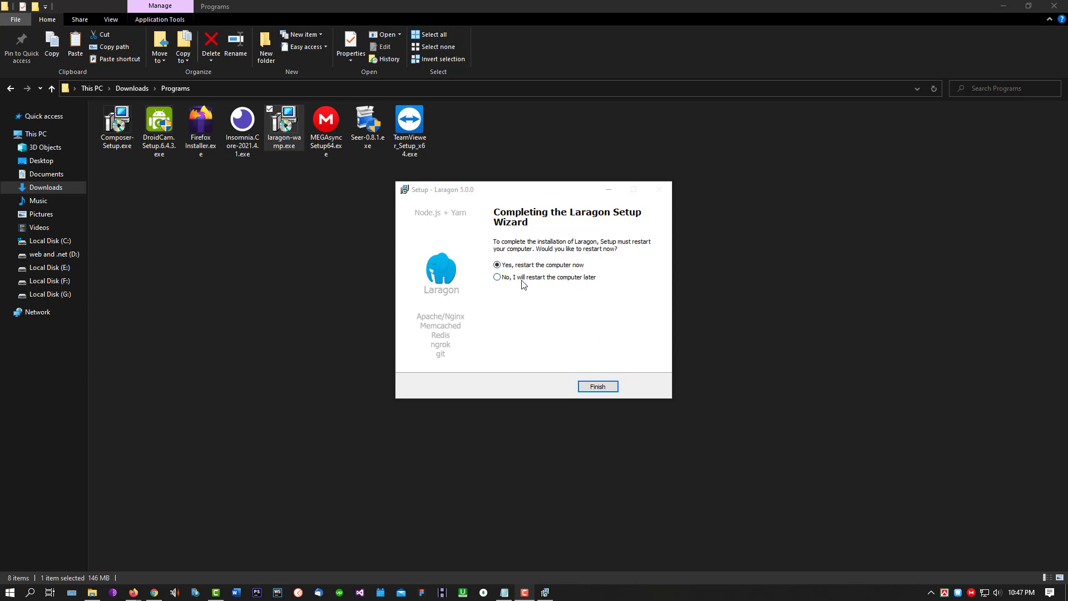
Step: Finish the Laragon setup with the option to restart the computer later, and minimize the Programs folder window
{"action": "left_click", "coordinate": [502, 279]}
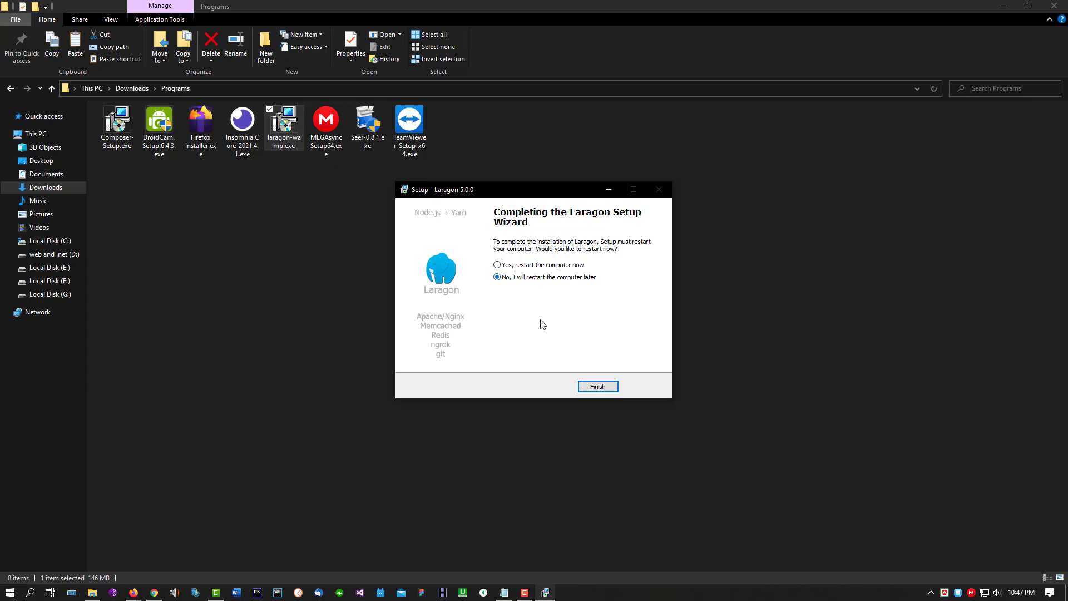
{"action": "left_click", "coordinate": [604, 387]}
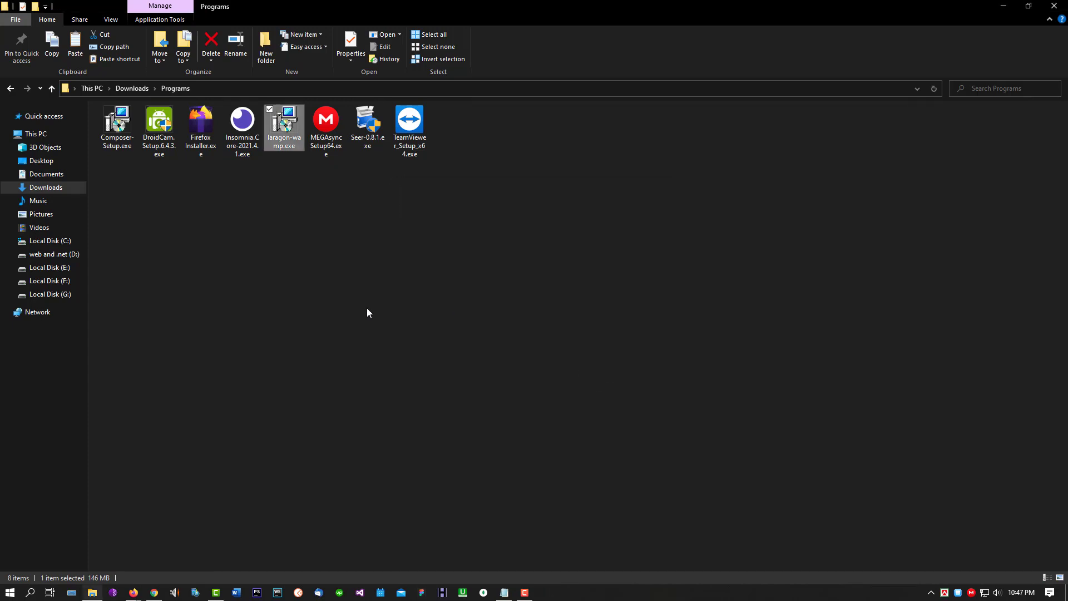
{"action": "left_click", "coordinate": [1000, 9]}
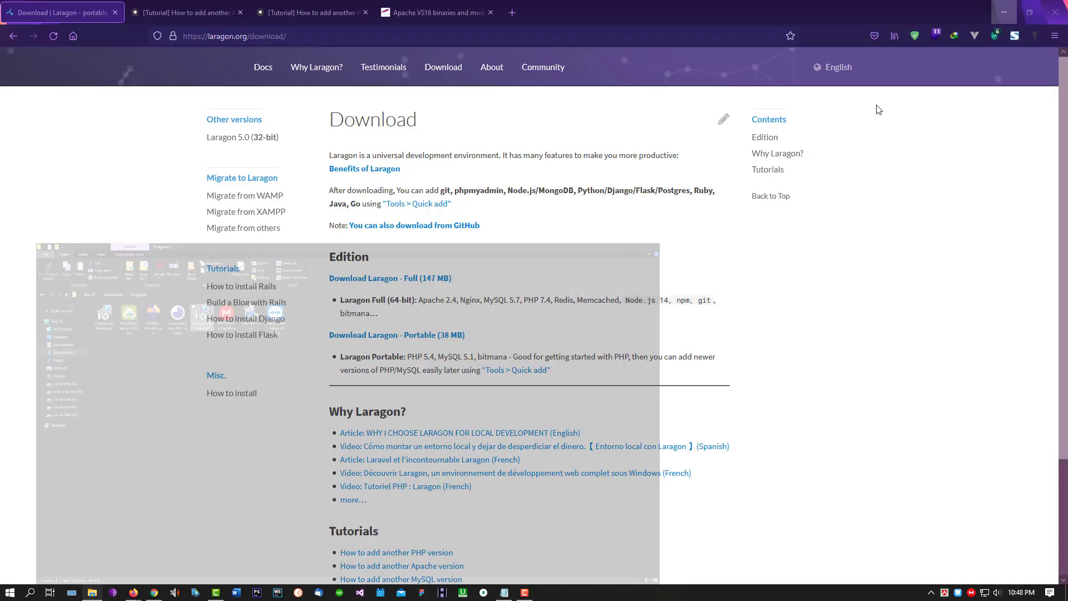
Step: Find Laragon through Windows search and launch it
{"action": "left_click", "coordinate": [9, 592]}
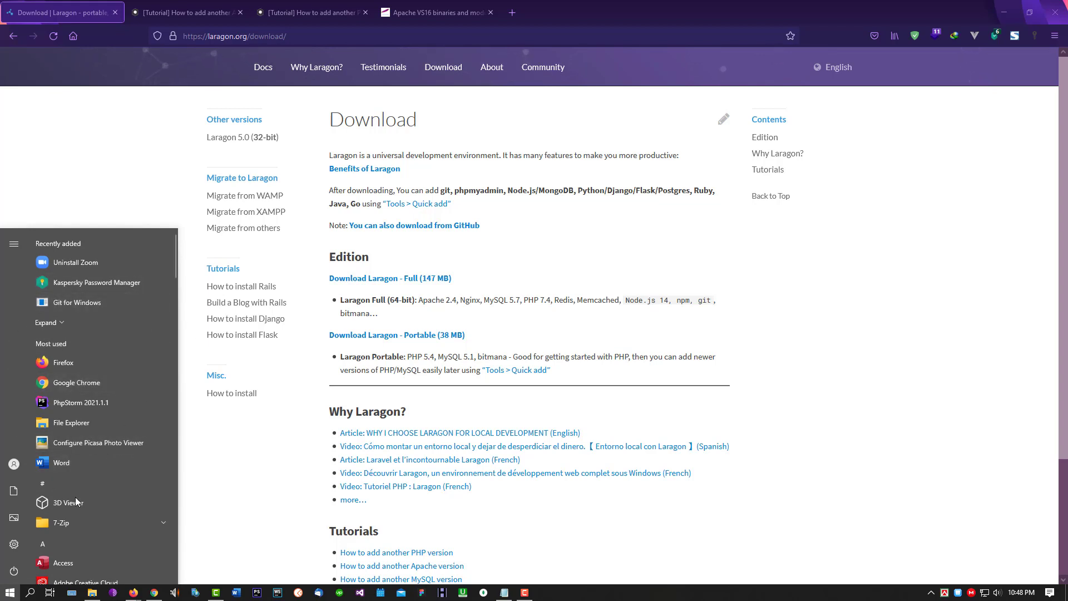
{"action": "left_click", "coordinate": [30, 591]}
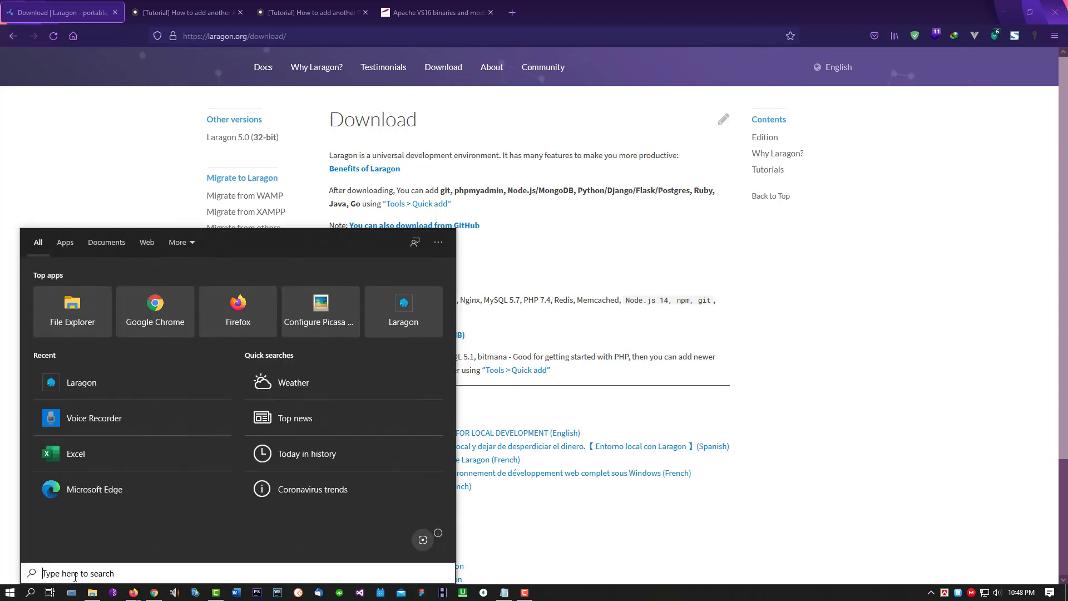
{"action": "left_click", "coordinate": [85, 383]}
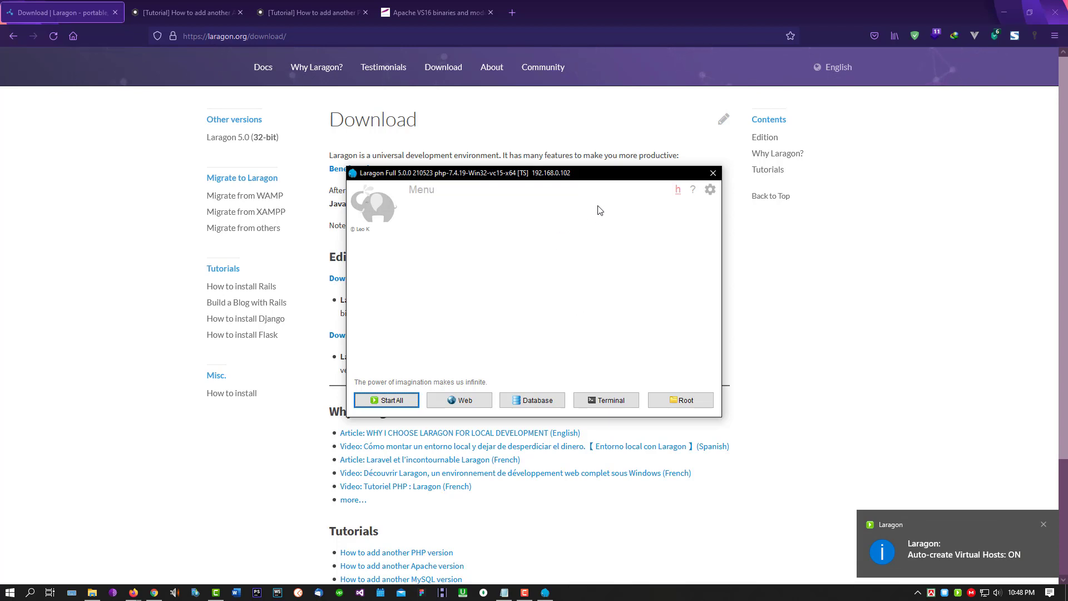
Step: Set the hostname template for auto-created virtual hosts to {name}.com in Laragon's preferences
{"action": "left_click", "coordinate": [710, 190]}
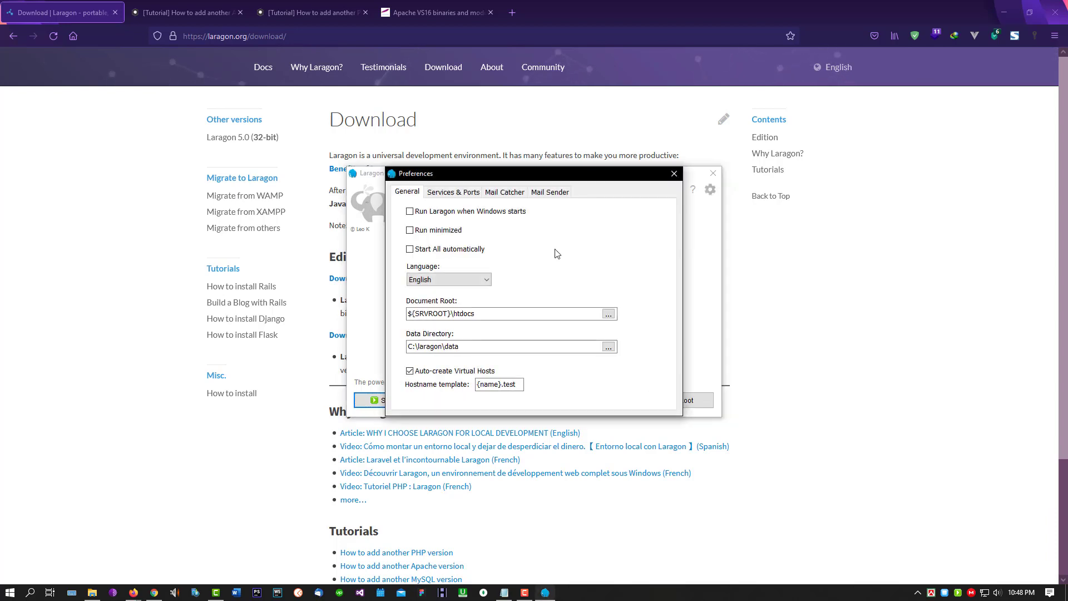
{"action": "double_click", "coordinate": [509, 384]}
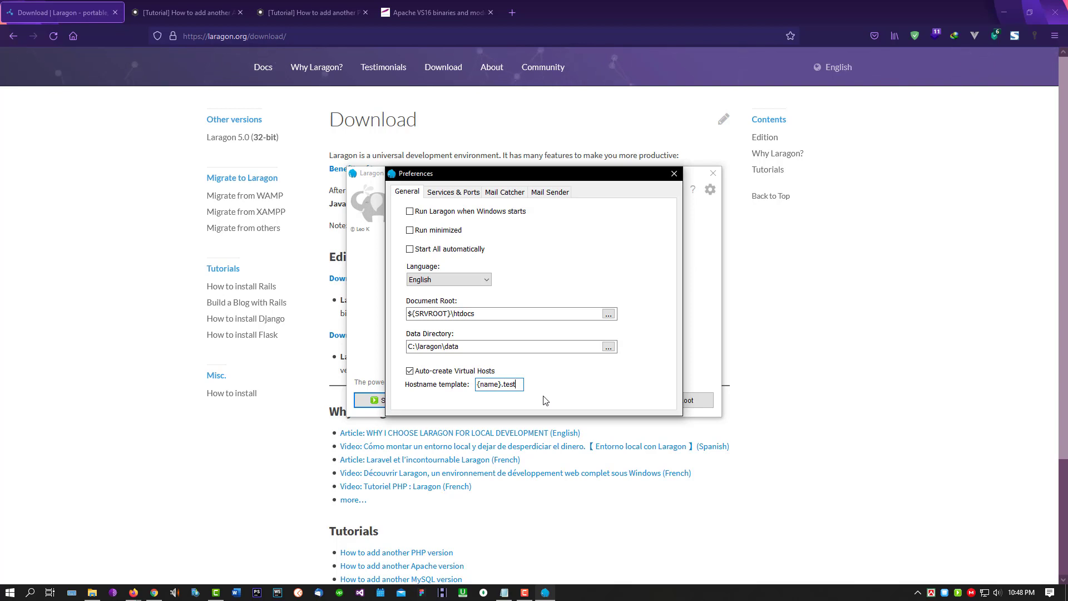
{"action": "key", "text": "BackSpace"}
{"action": "key", "text": "BackSpace"}
{"action": "key", "text": "BackSpace"}
{"action": "key", "text": "BackSpace"}
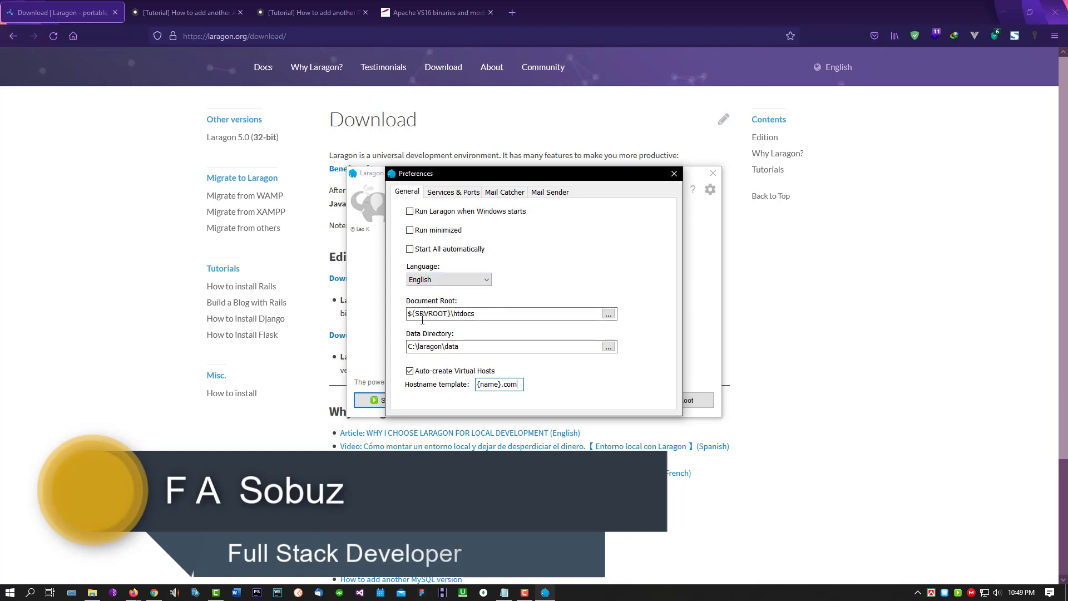
Step: Set Laragon's document root to C:\laragon\www and close the preferences
{"action": "left_click", "coordinate": [609, 314]}
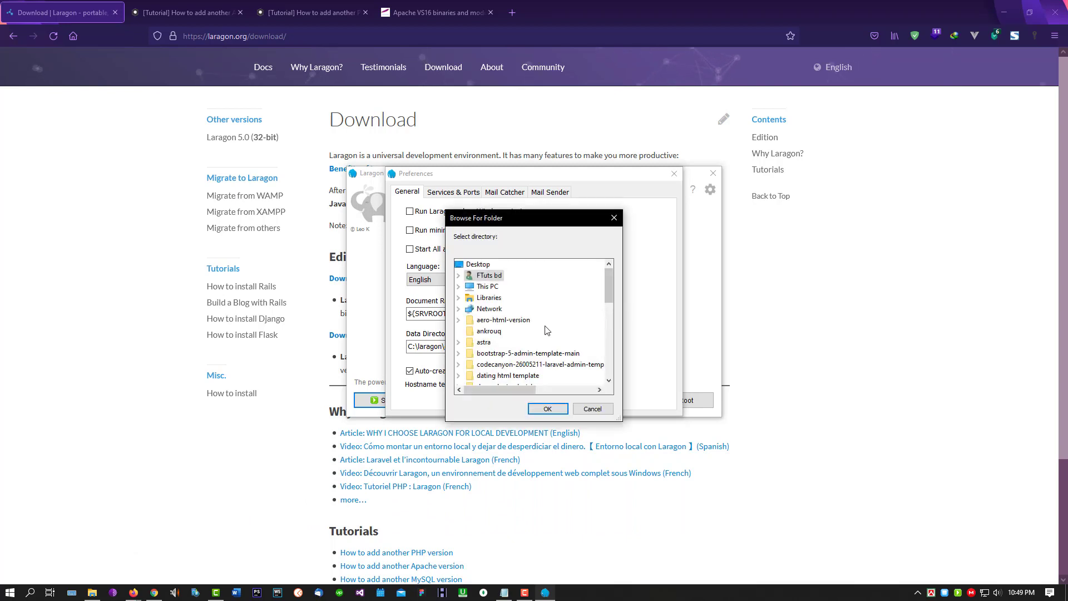
{"action": "scroll", "coordinate": [507, 350], "scroll_direction": "down", "scroll_amount": 10}
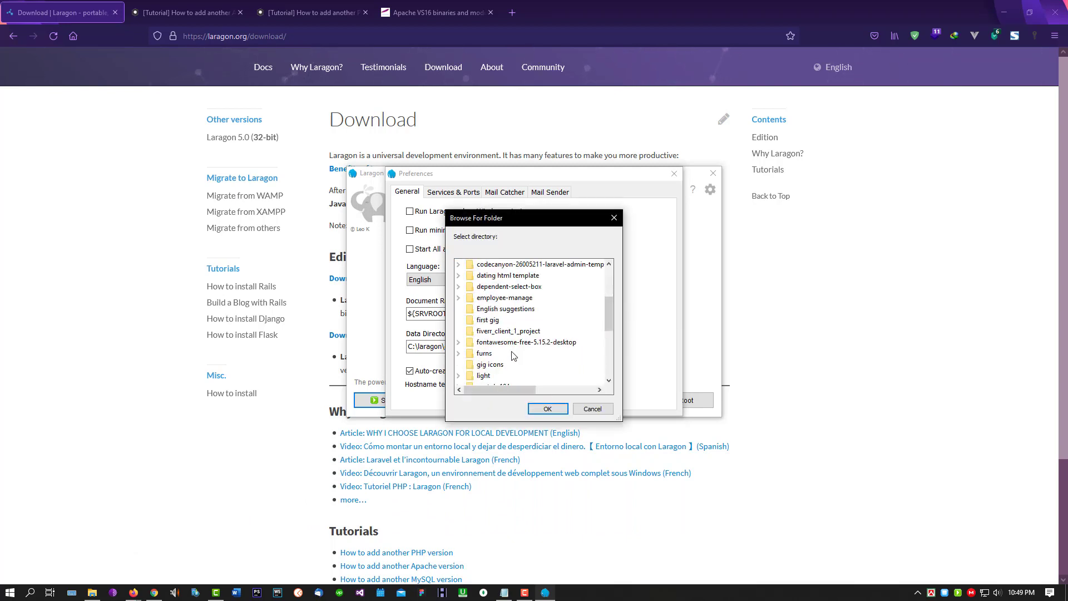
{"action": "scroll", "coordinate": [513, 354], "scroll_direction": "up", "scroll_amount": 10}
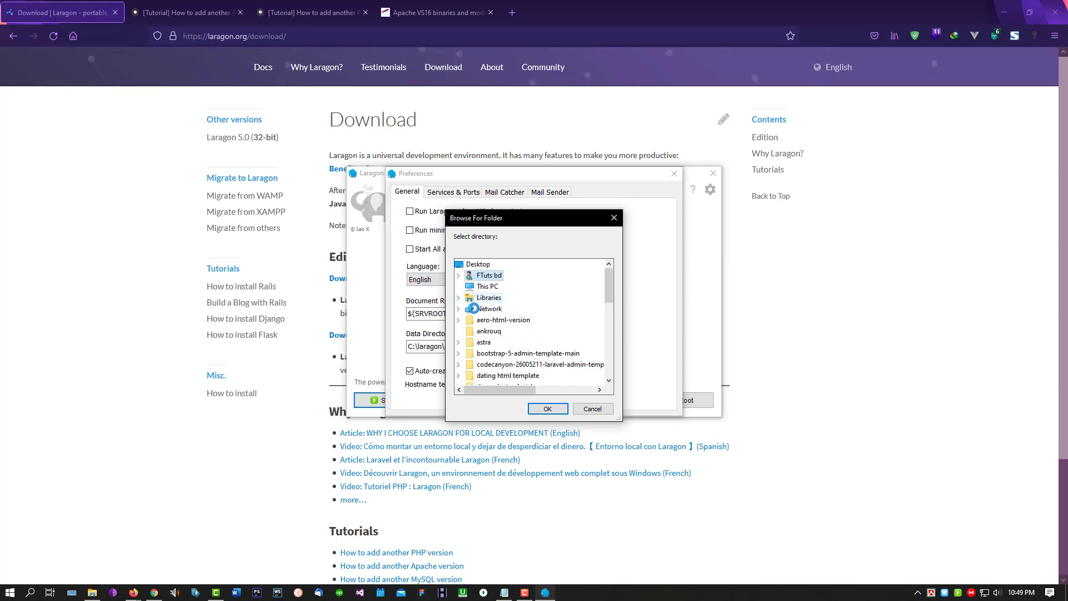
{"action": "left_click", "coordinate": [458, 288]}
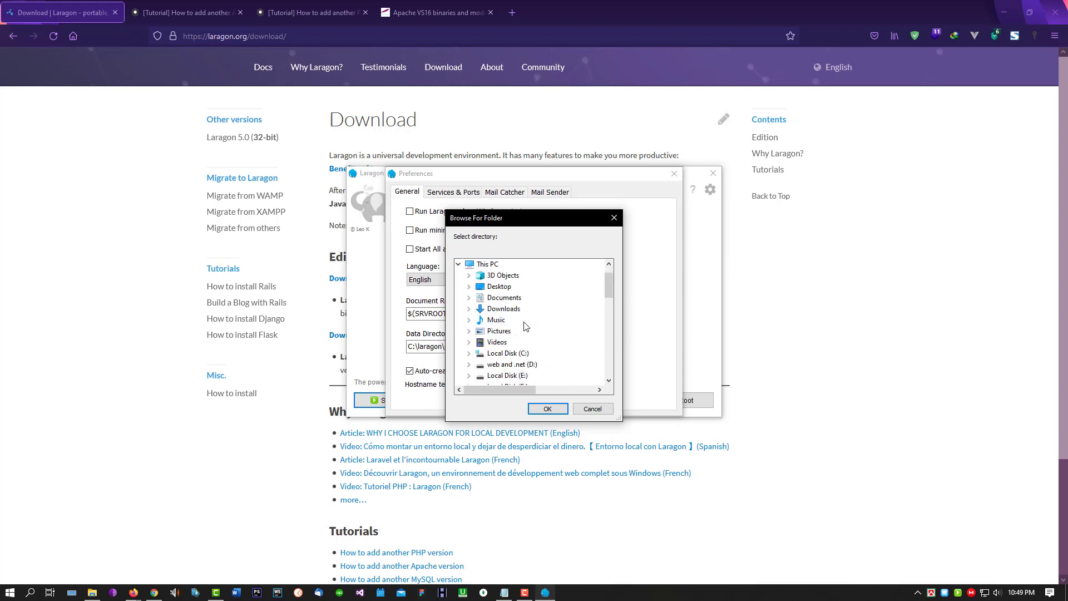
{"action": "left_click", "coordinate": [469, 354]}
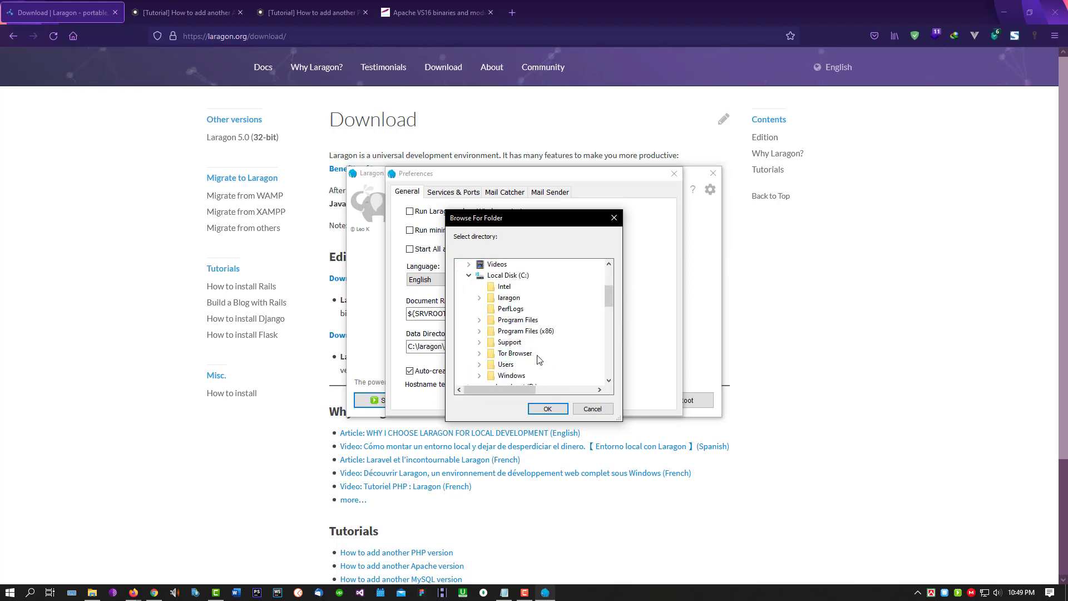
{"action": "left_click", "coordinate": [479, 298]}
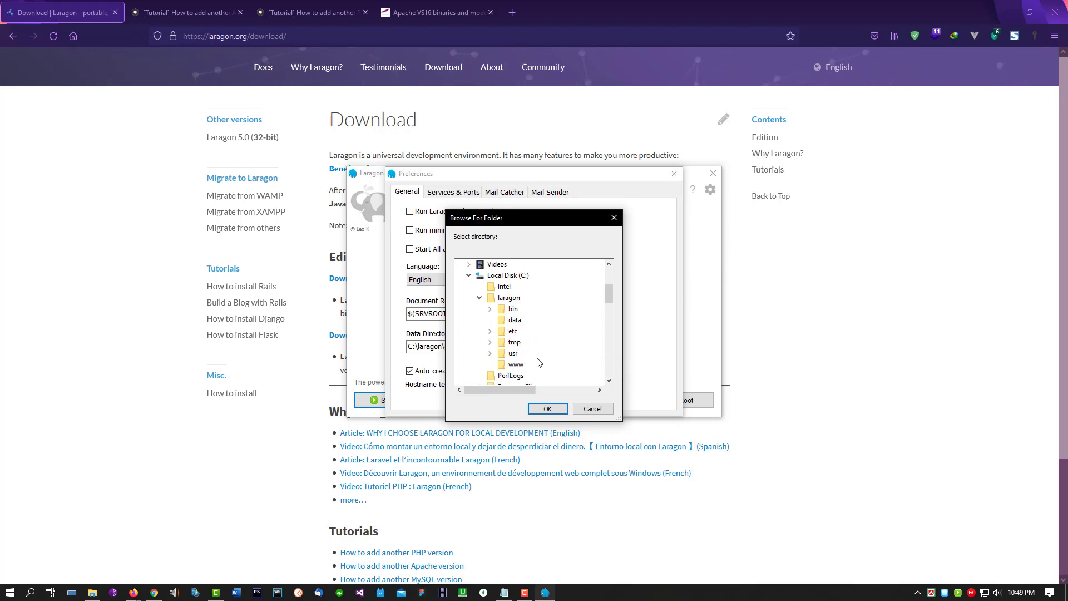
{"action": "scroll", "coordinate": [540, 362], "scroll_direction": "down", "scroll_amount": 1}
{"action": "left_click", "coordinate": [531, 333]}
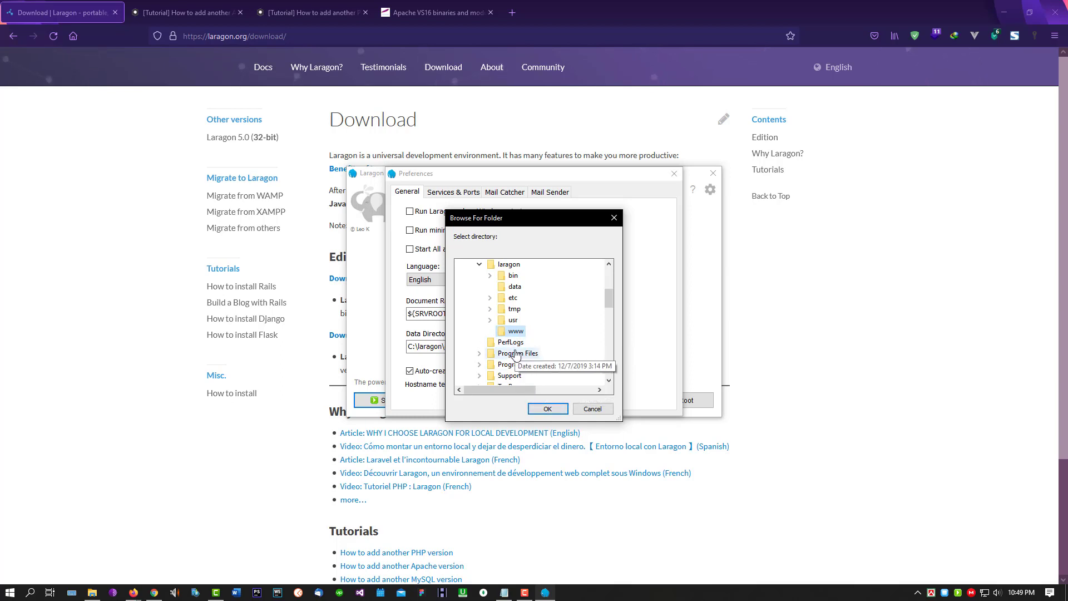
{"action": "left_click", "coordinate": [547, 411]}
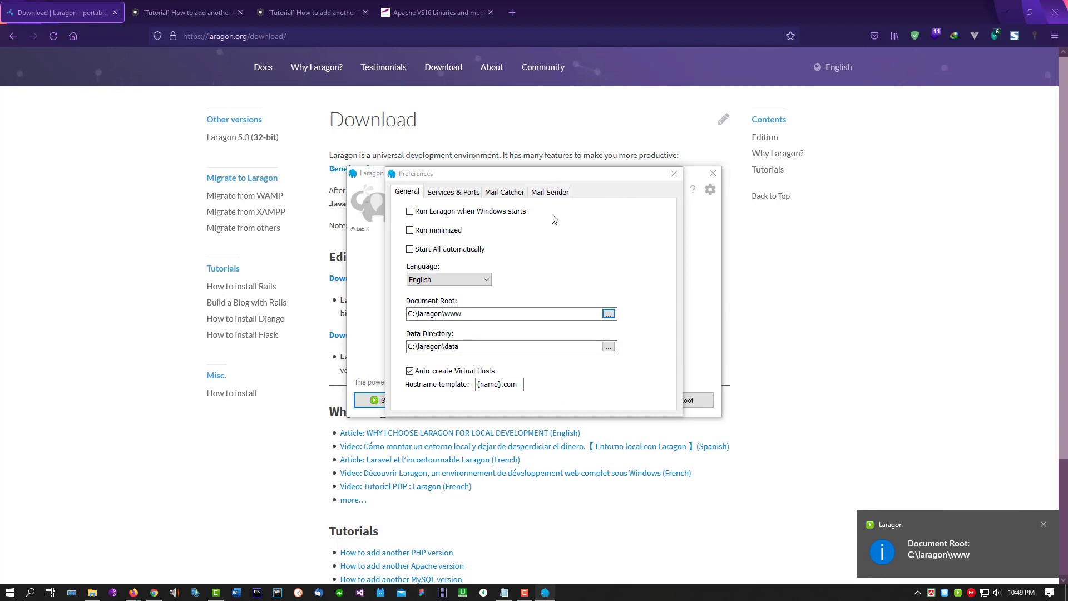
{"action": "left_click", "coordinate": [675, 174]}
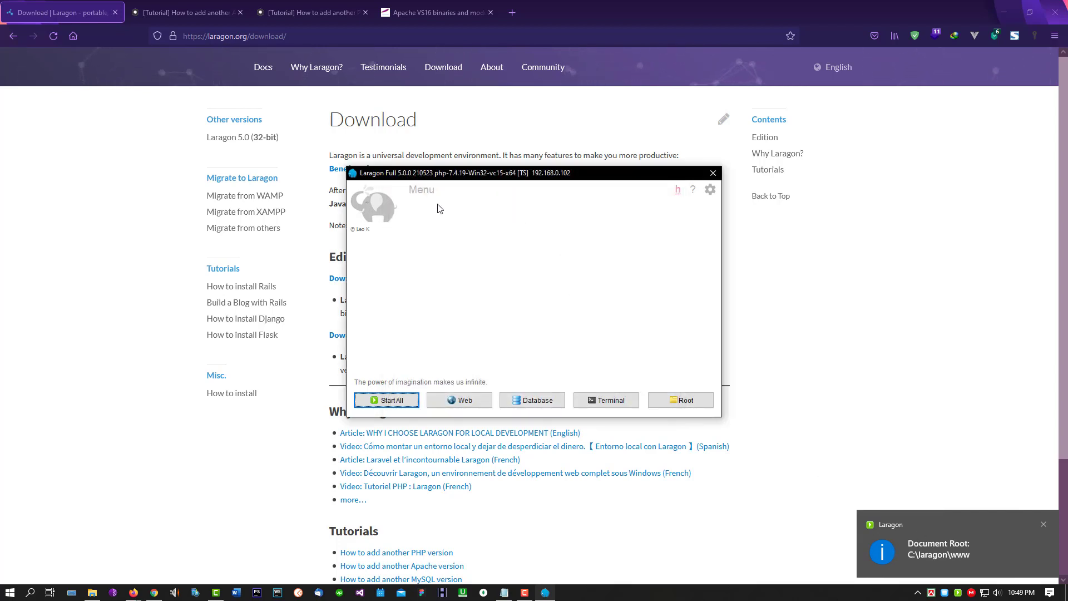
Step: Examine the PHP, Apache and MySQL options in Laragon's menu, including the installed Apache and MySQL versions
{"action": "right_click", "coordinate": [477, 217]}
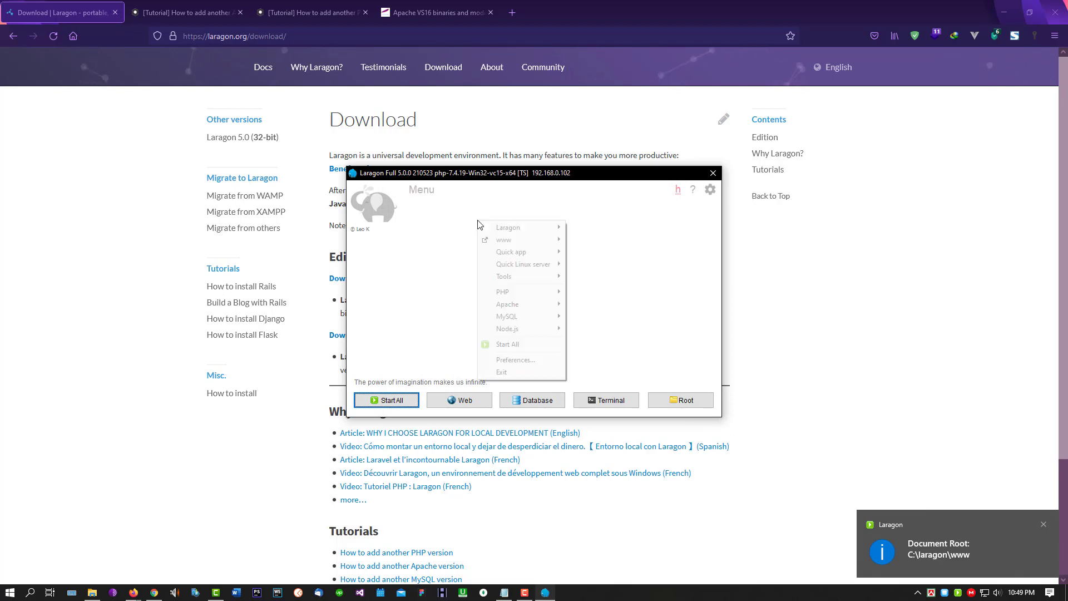
{"action": "left_click", "coordinate": [432, 196]}
{"action": "left_click", "coordinate": [432, 195]}
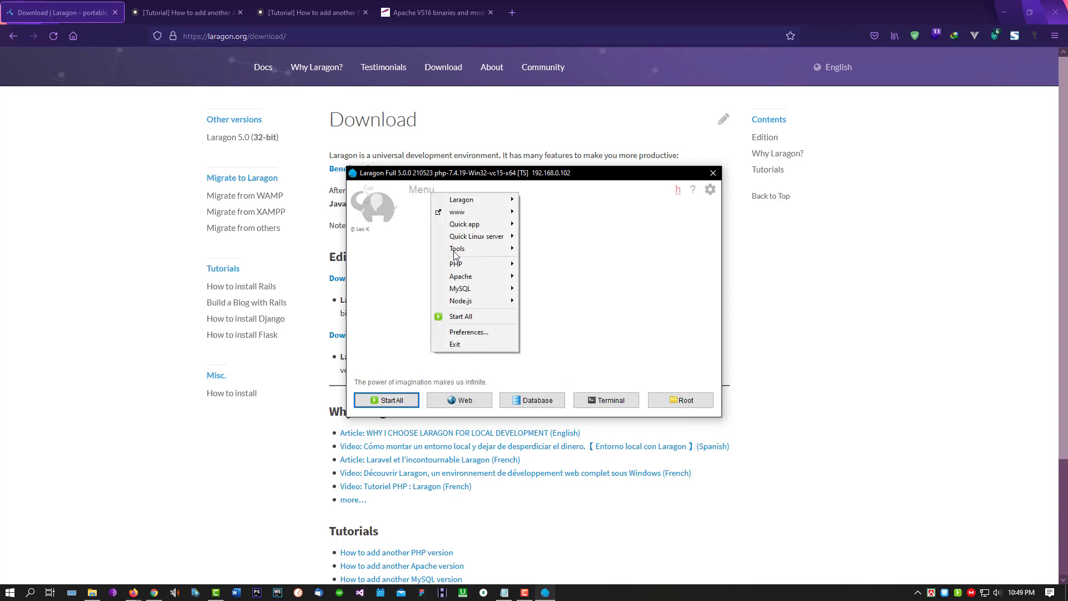
{"action": "right_click", "coordinate": [556, 254]}
{"action": "mouse_move", "coordinate": [571, 278]}
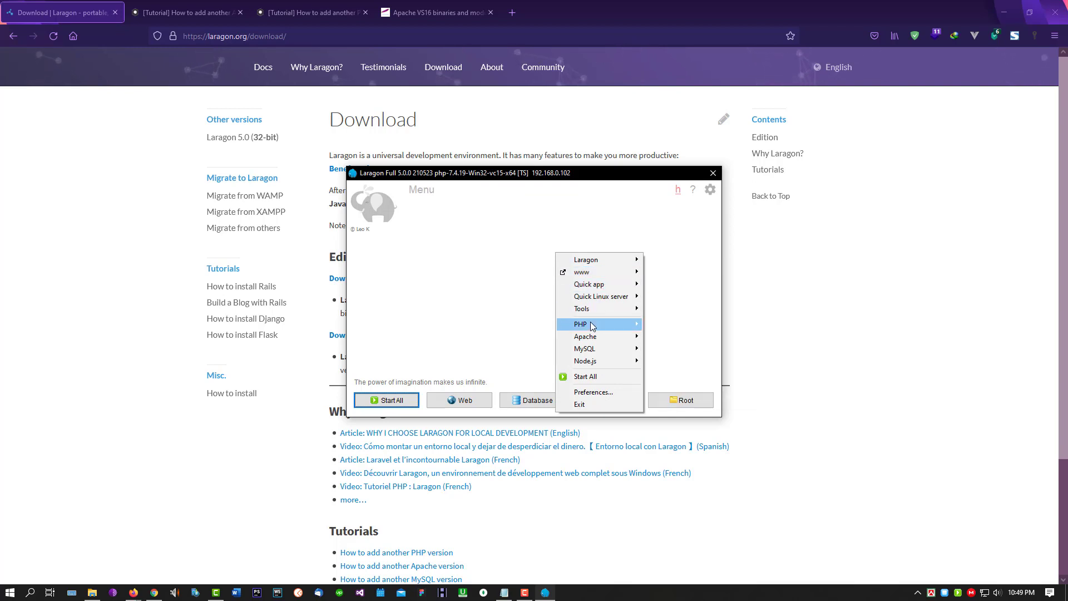
{"action": "mouse_move", "coordinate": [591, 326]}
{"action": "mouse_move", "coordinate": [719, 326]}
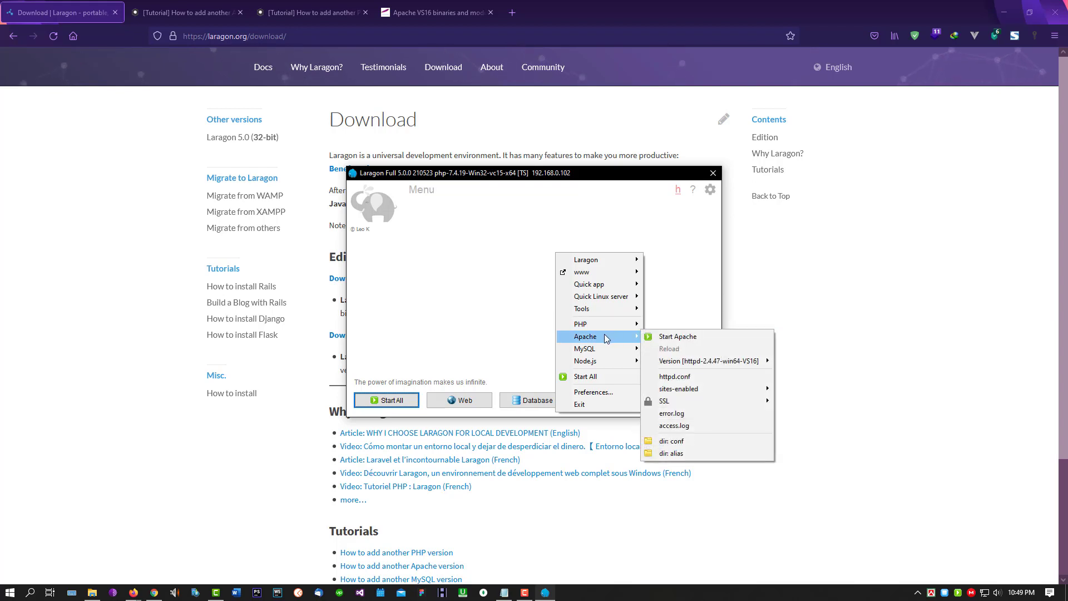
{"action": "mouse_move", "coordinate": [725, 367]}
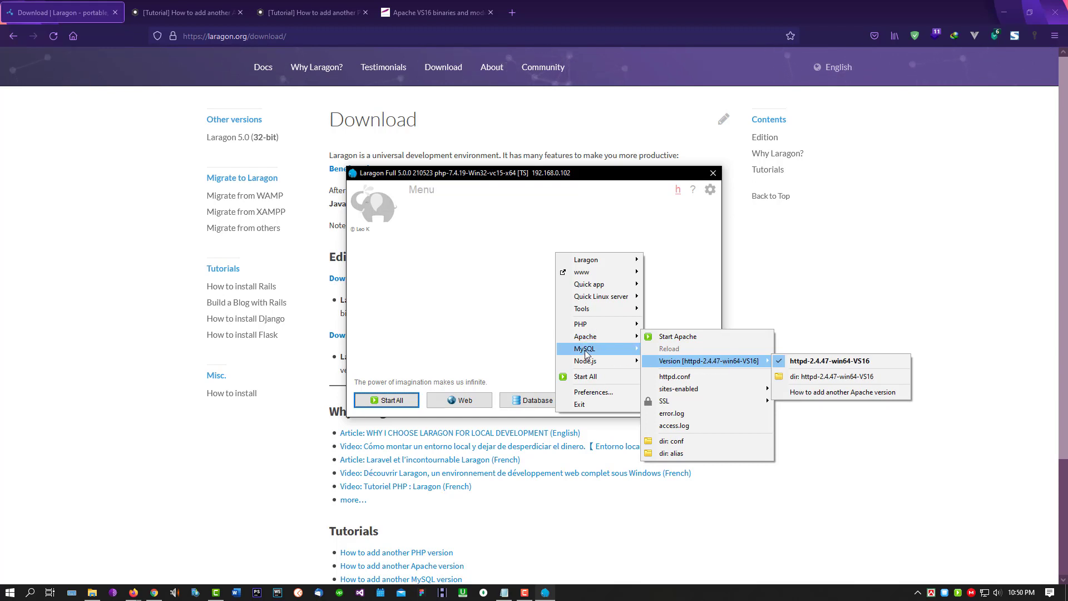
{"action": "mouse_move", "coordinate": [586, 352]}
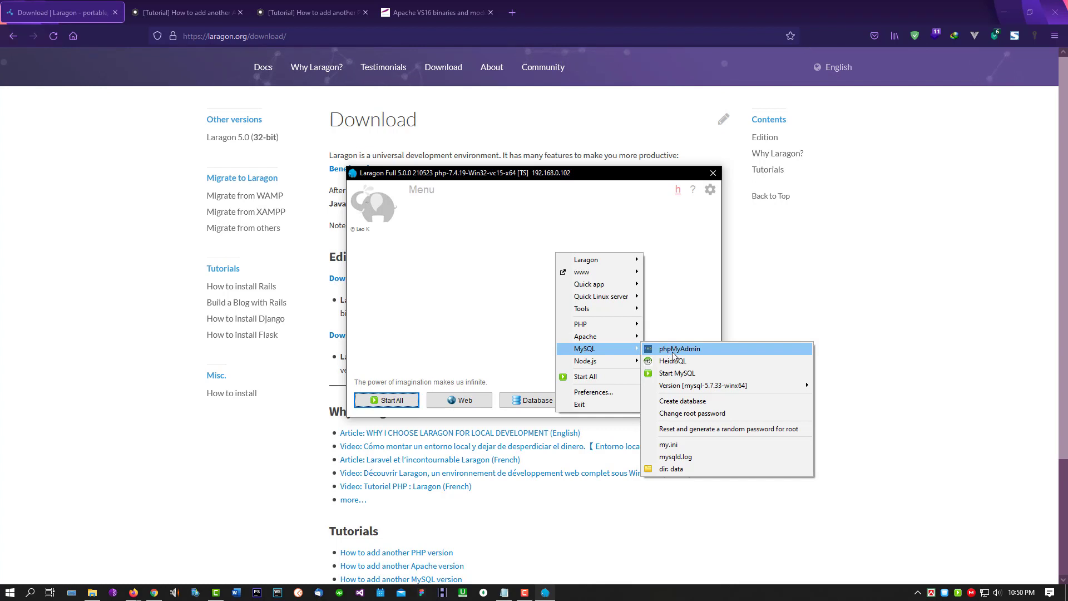
{"action": "mouse_move", "coordinate": [729, 389]}
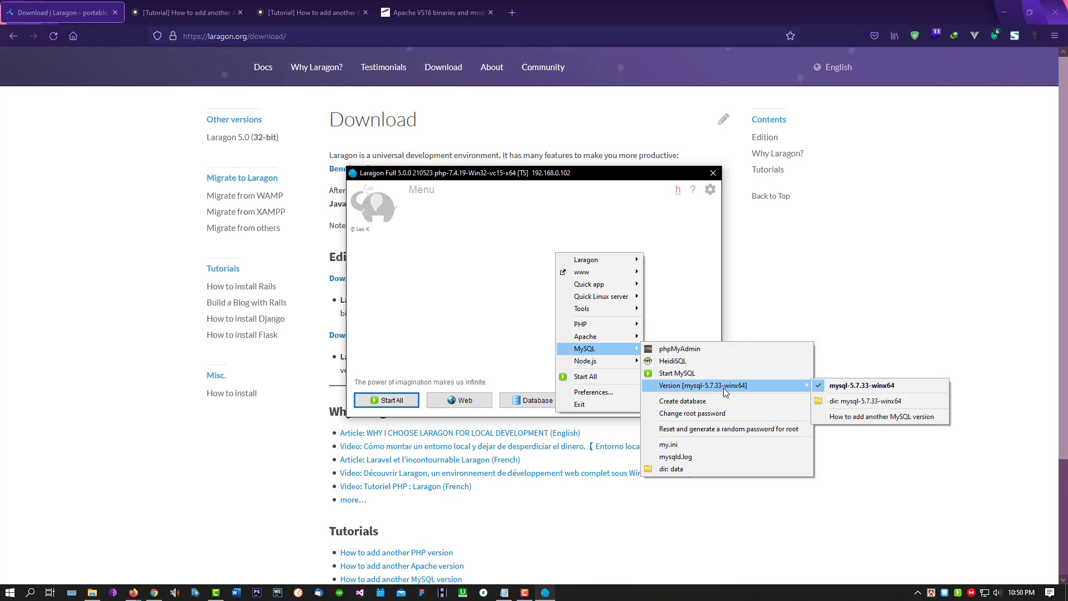
Step: Find the tutorials for adding another PHP version on Laragon's download page and review the already opened Apache version tutorial
{"action": "left_click", "coordinate": [483, 267]}
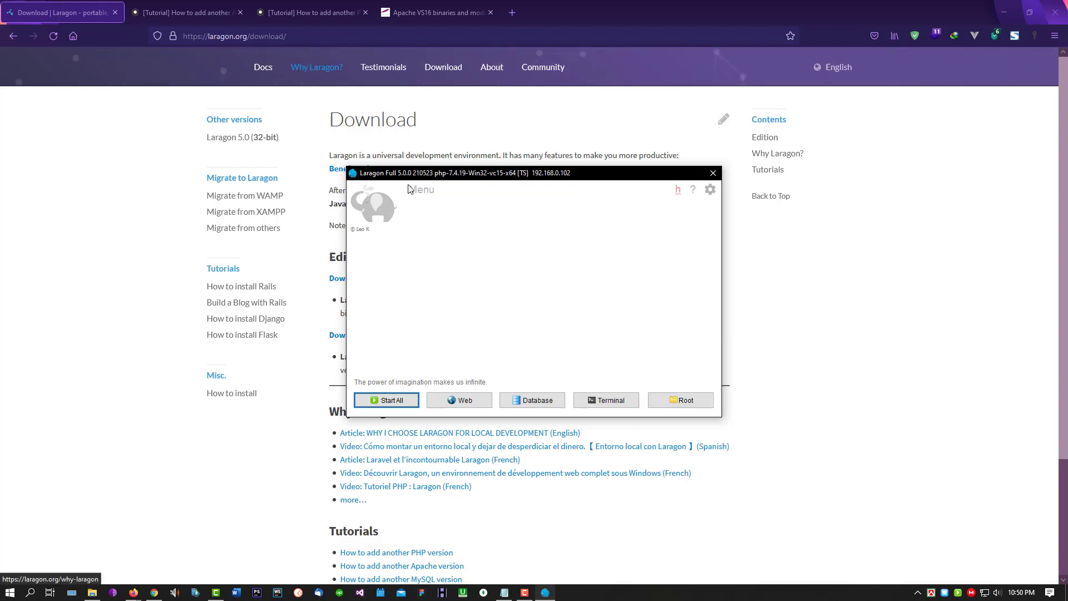
{"action": "left_click", "coordinate": [225, 163]}
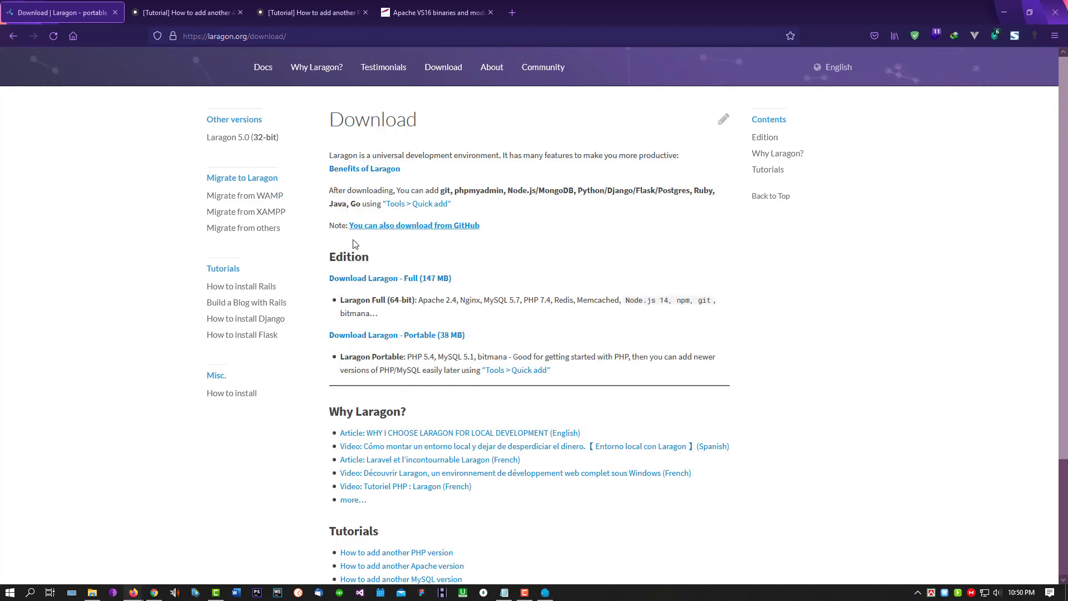
{"action": "scroll", "coordinate": [395, 295], "scroll_direction": "down", "scroll_amount": 3}
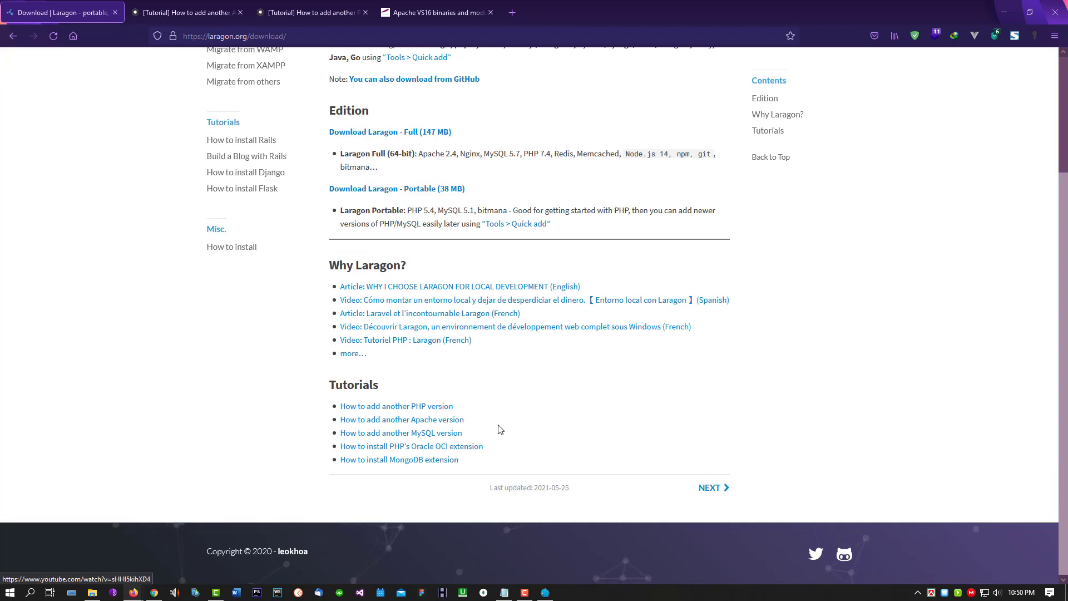
{"action": "right_click", "coordinate": [418, 407]}
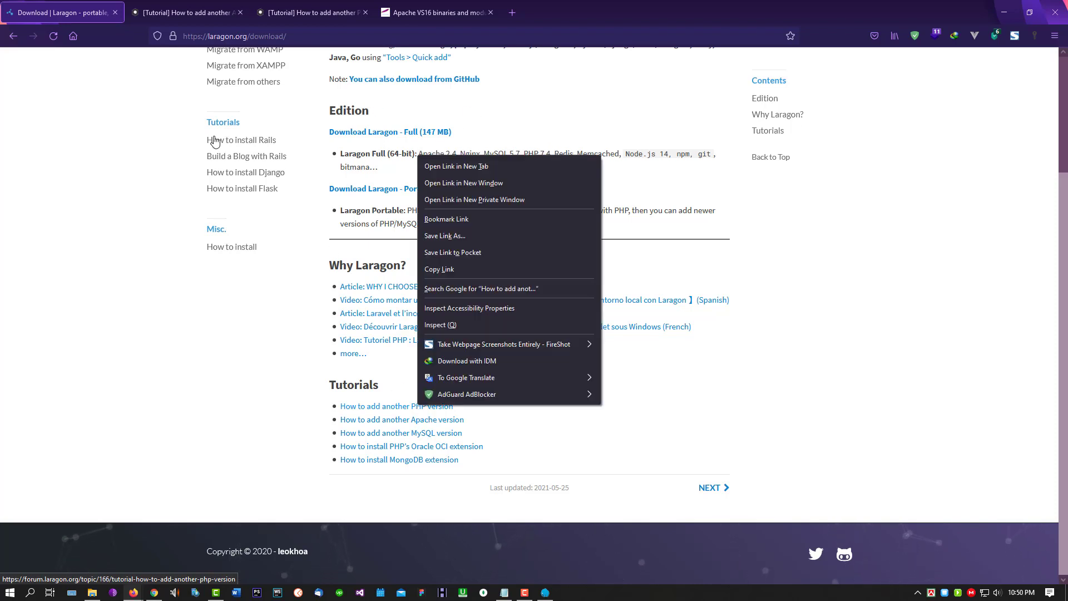
{"action": "left_click", "coordinate": [181, 13]}
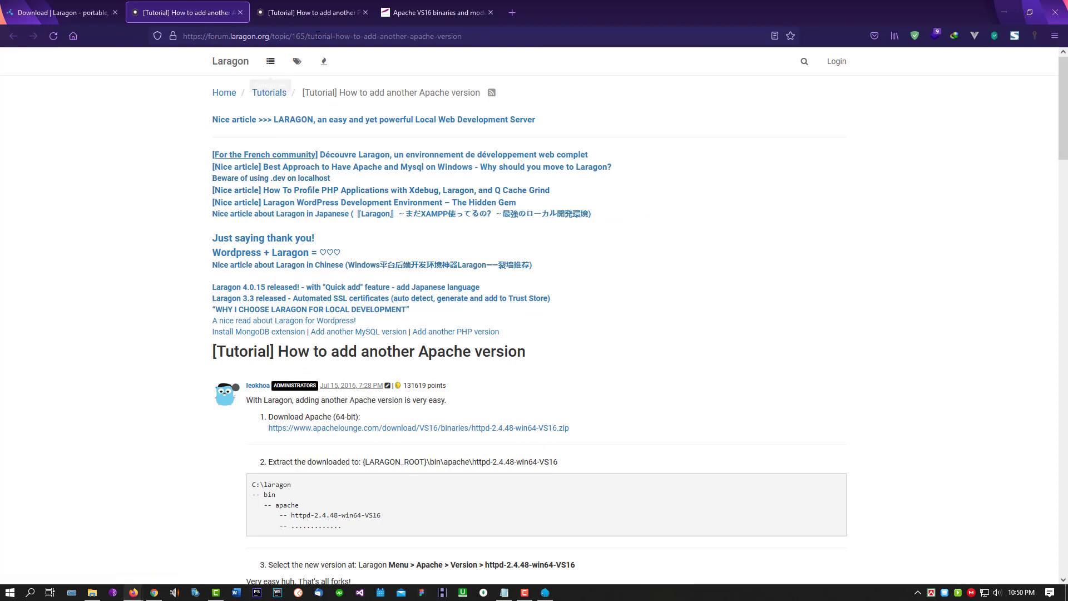
{"action": "key", "text": "ctrl+Tab"}
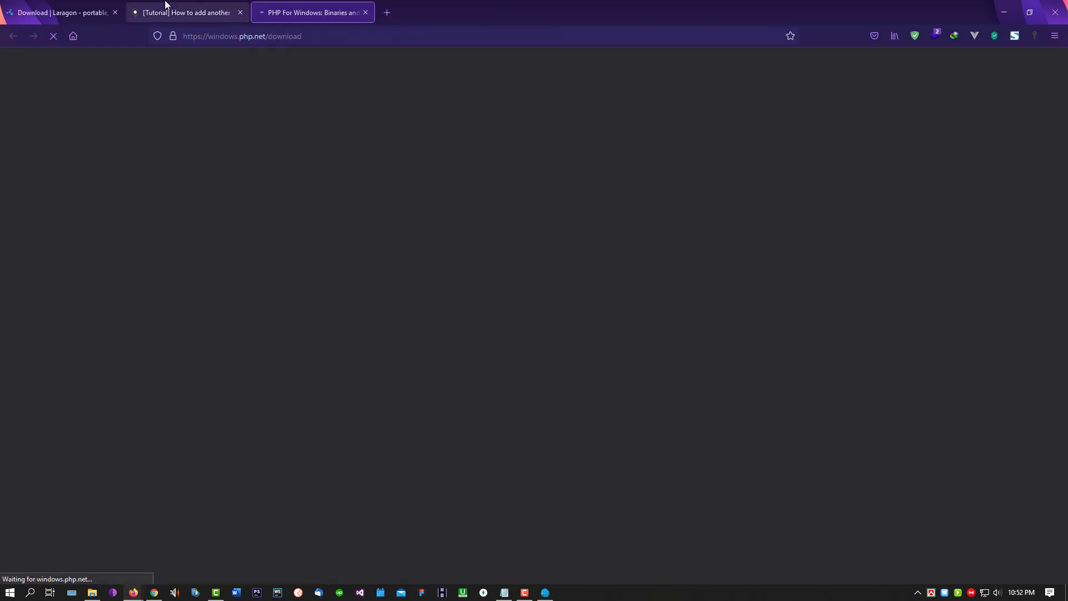
{"action": "left_click", "coordinate": [165, 6]}
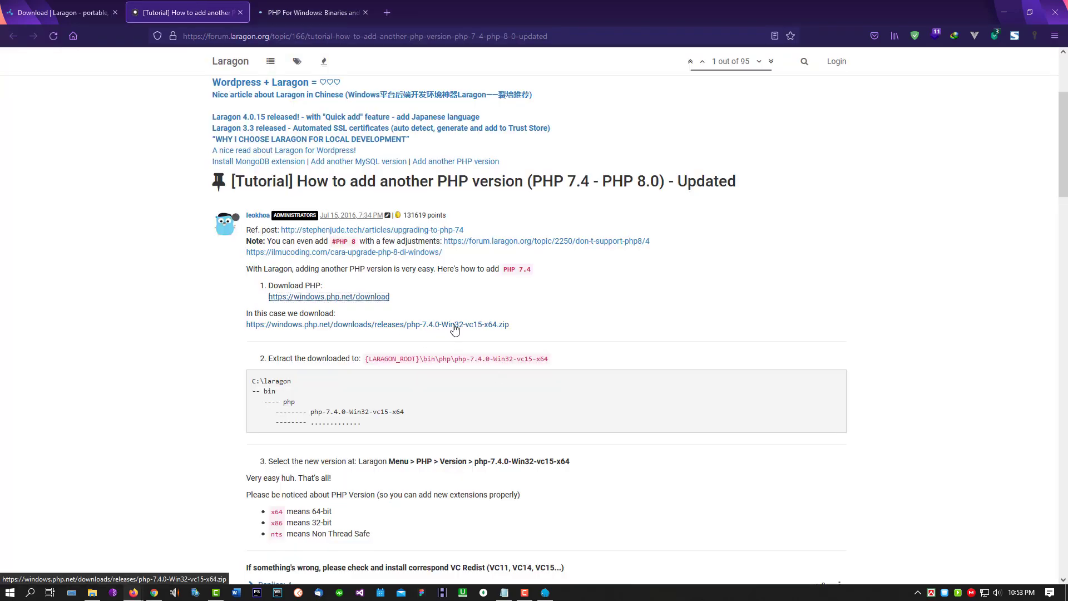
{"action": "left_click", "coordinate": [437, 326]}
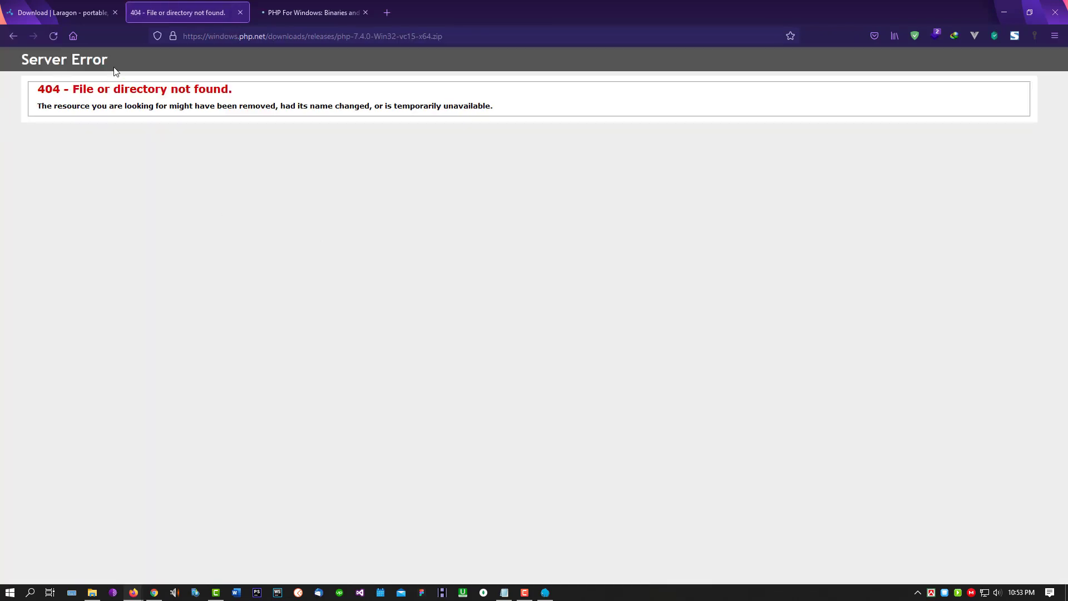
{"action": "left_click_drag", "start_coordinate": [439, 37], "coordinate": [334, 37]}
{"action": "key", "text": "BackSpace"}
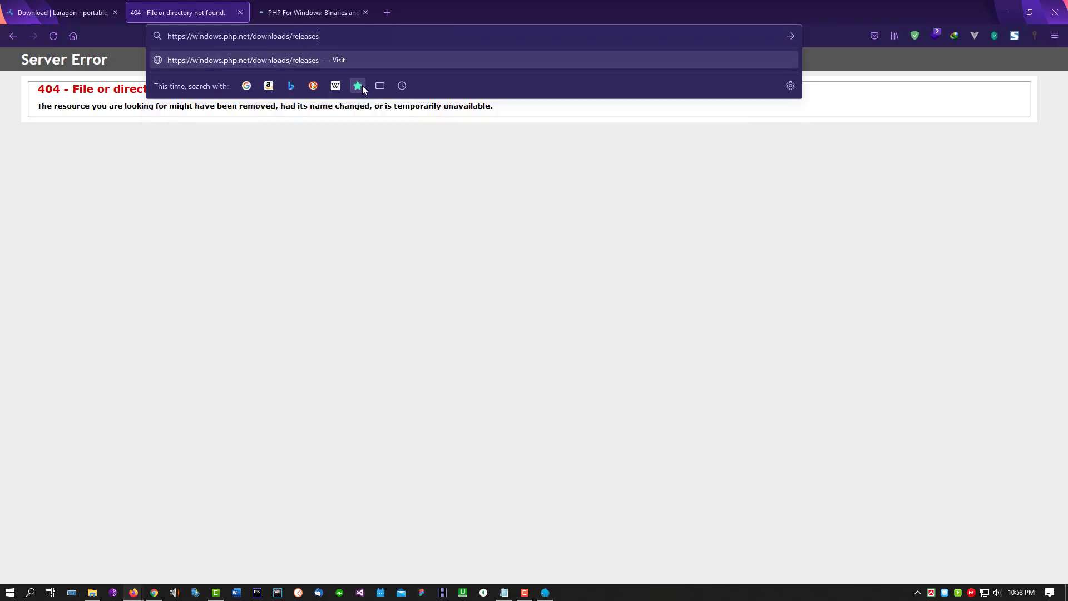
{"action": "key", "text": "Return"}
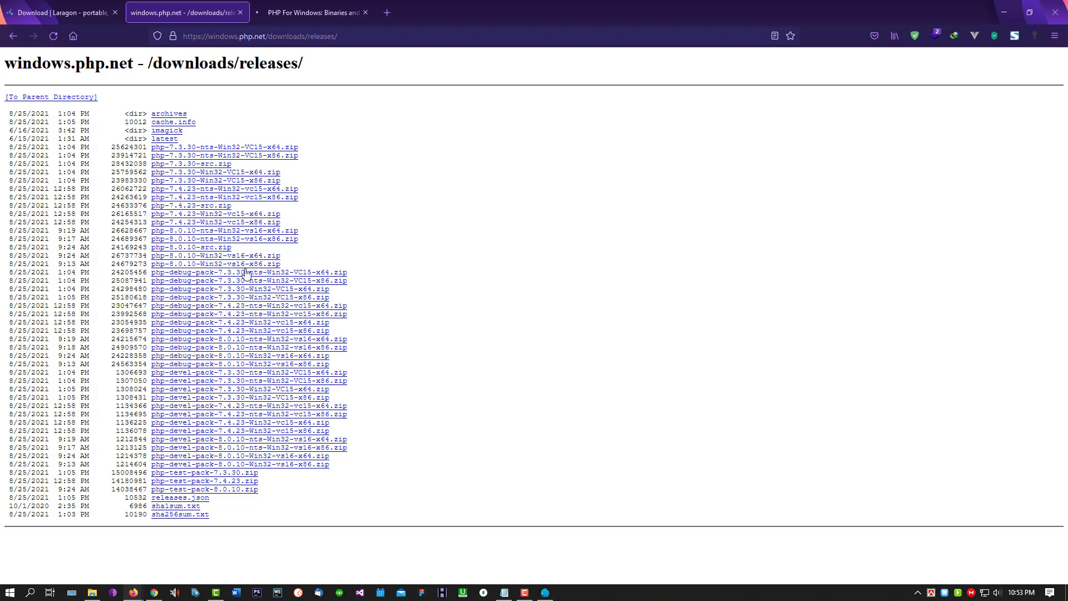
{"action": "left_click", "coordinate": [240, 13]}
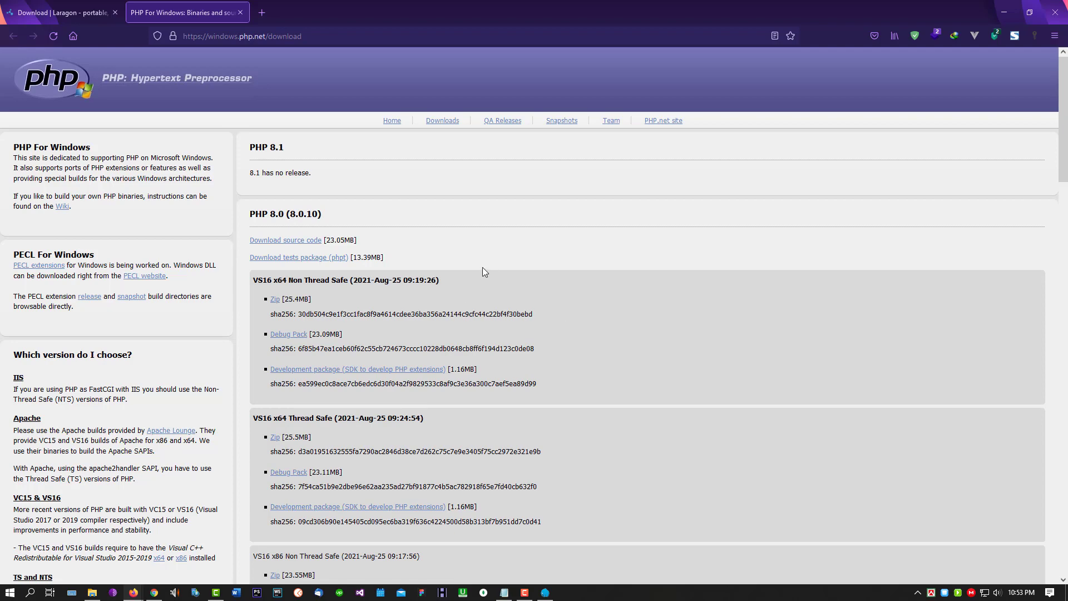
Step: Download the PHP 8.0.10 VS16 x64 Thread Safe zip from the PHP for Windows page
{"action": "scroll", "coordinate": [465, 314], "scroll_direction": "down", "scroll_amount": 4}
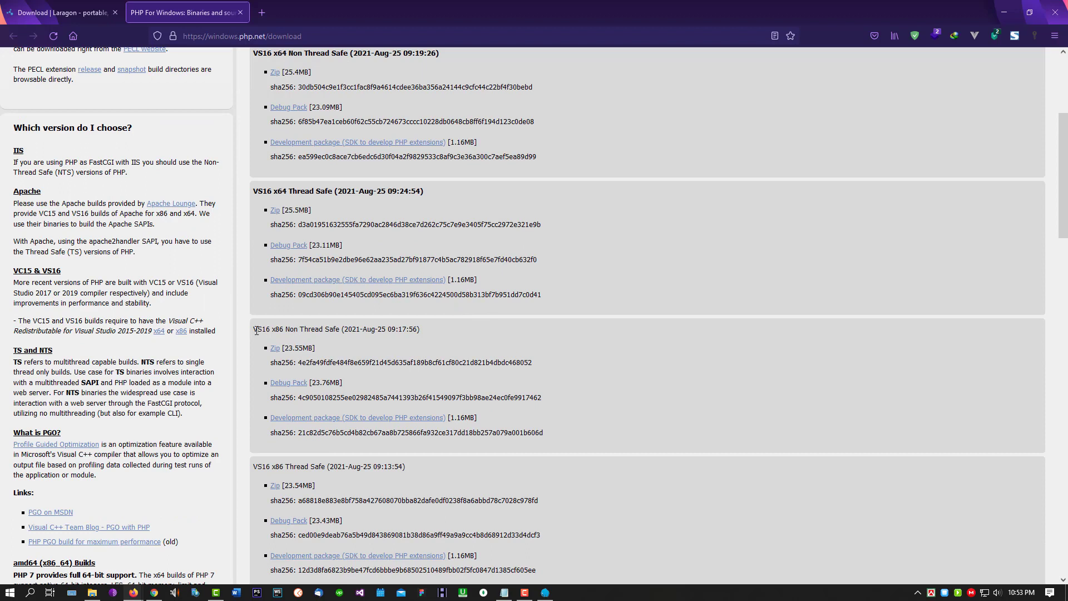
{"action": "left_click_drag", "start_coordinate": [253, 194], "coordinate": [381, 189]}
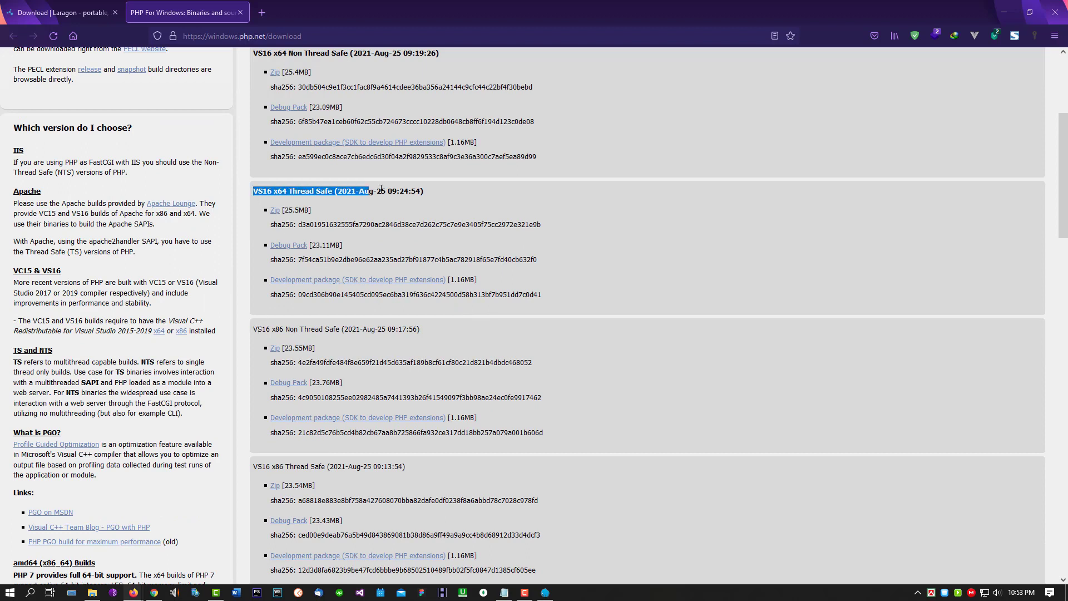
{"action": "left_click", "coordinate": [453, 197]}
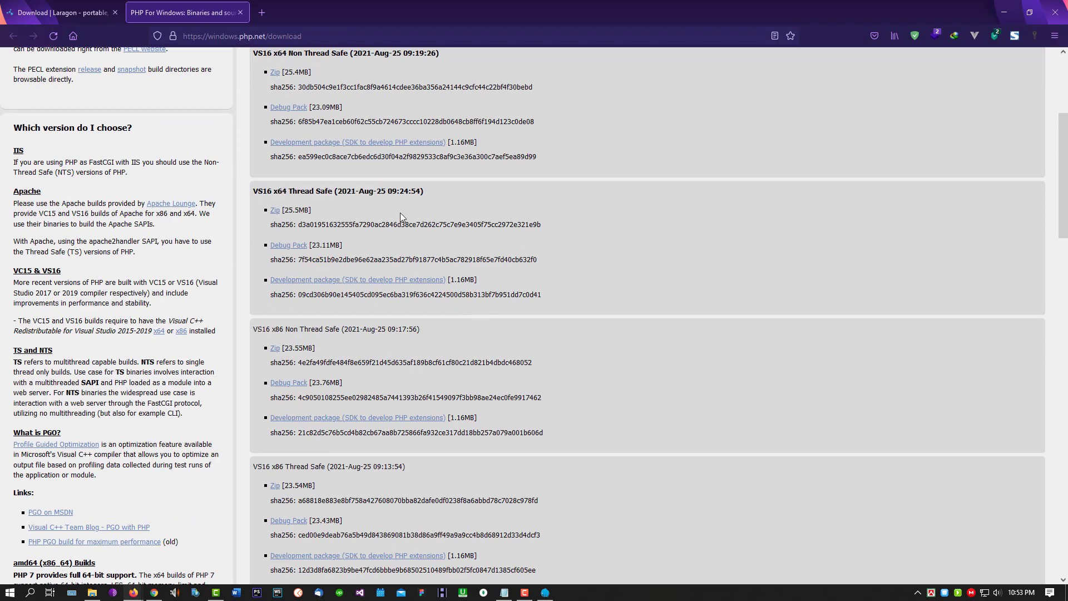
{"action": "left_click", "coordinate": [275, 211]}
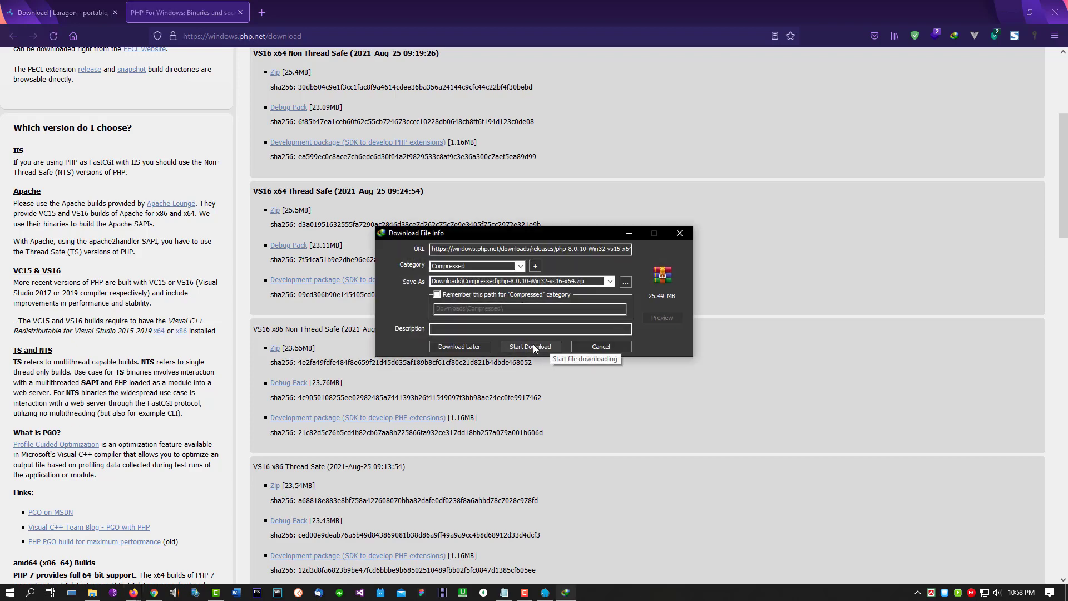
{"action": "left_click", "coordinate": [533, 345]}
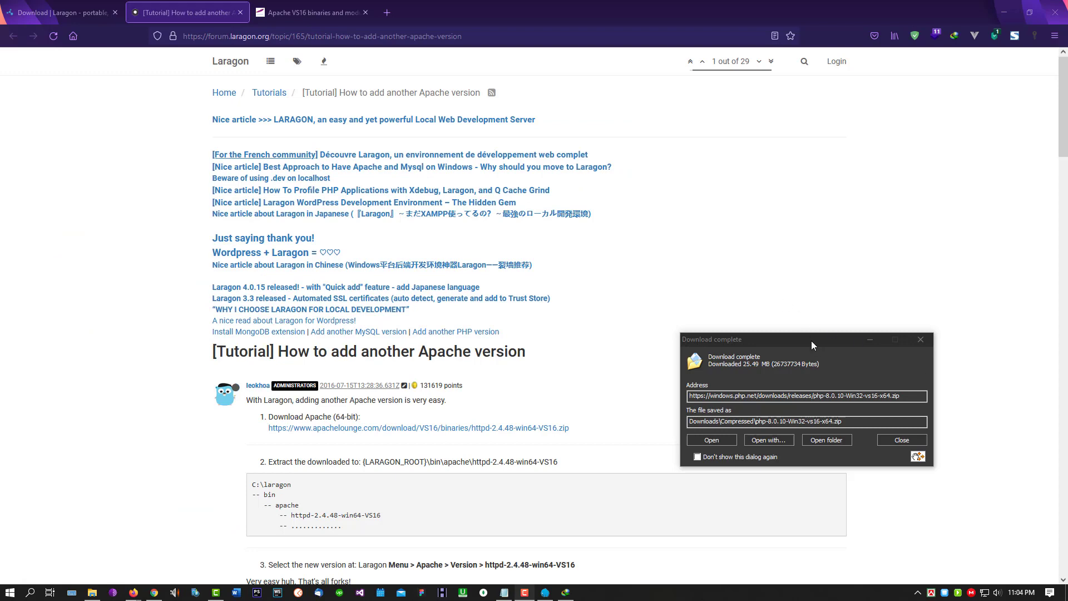
Step: Open the folder containing the downloaded PHP archive and delete php-8.0.10-nts-Win32-vs16-x64.zip
{"action": "left_click_drag", "start_coordinate": [812, 345], "coordinate": [553, 290]}
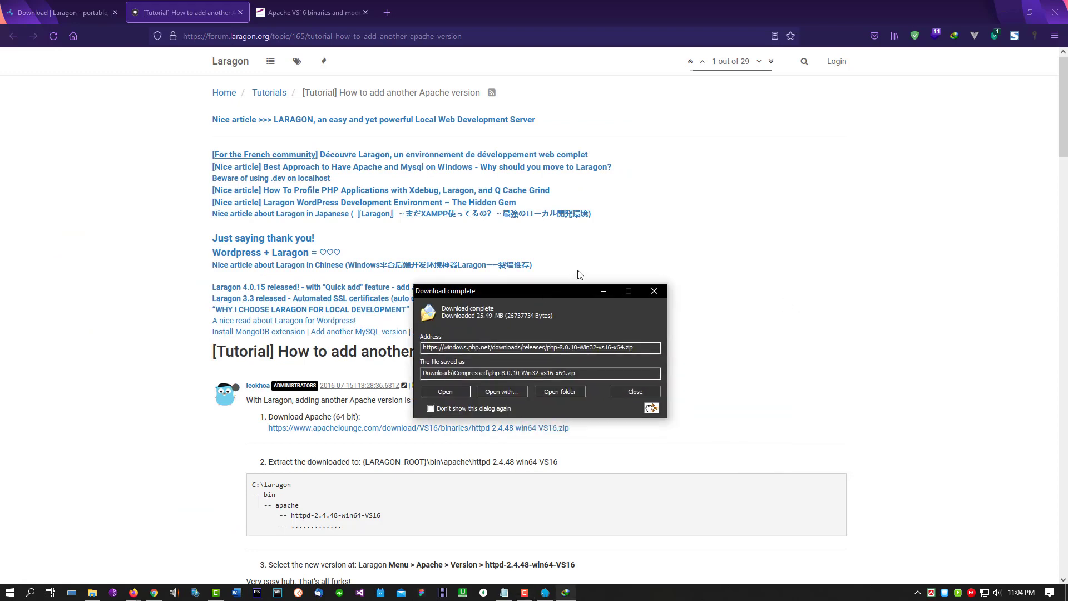
{"action": "left_click", "coordinate": [560, 391]}
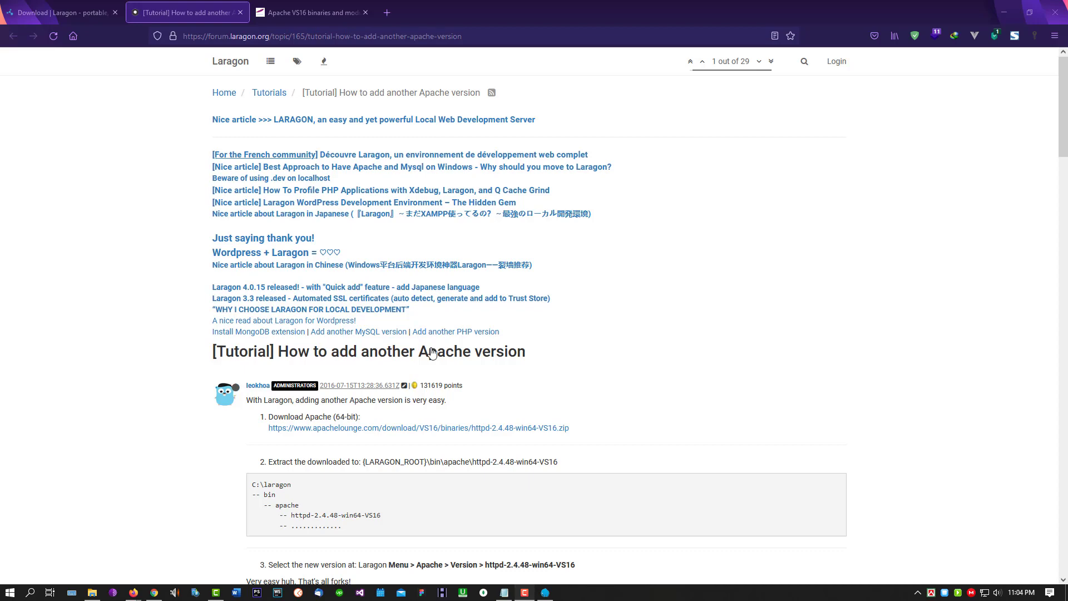
{"action": "key", "text": "alt+Tab"}
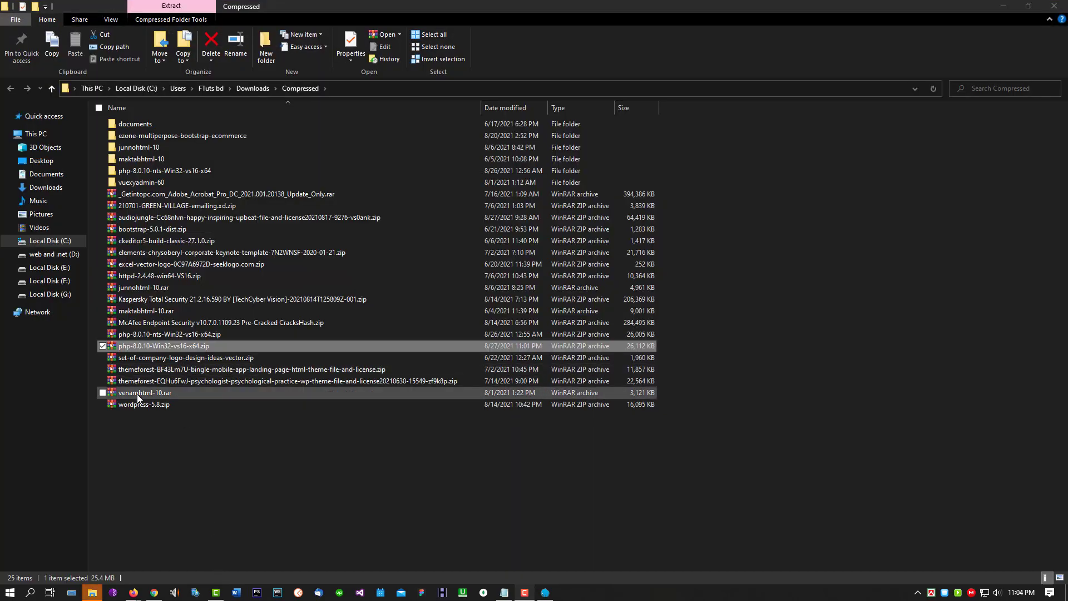
{"action": "left_click", "coordinate": [182, 334]}
{"action": "key", "text": "Delete"}
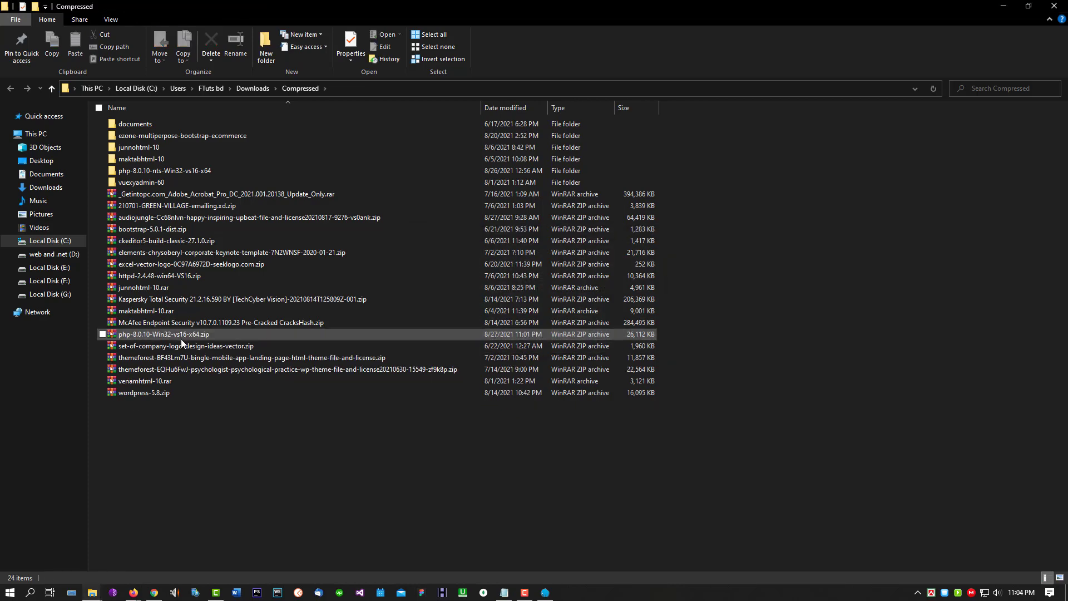
Step: Extract php-8.0.10-Win32-vs16-x64.zip into its own folder and delete the php-8.0.10-nts-Win32-vs16-x64 folder
{"action": "right_click", "coordinate": [180, 333]}
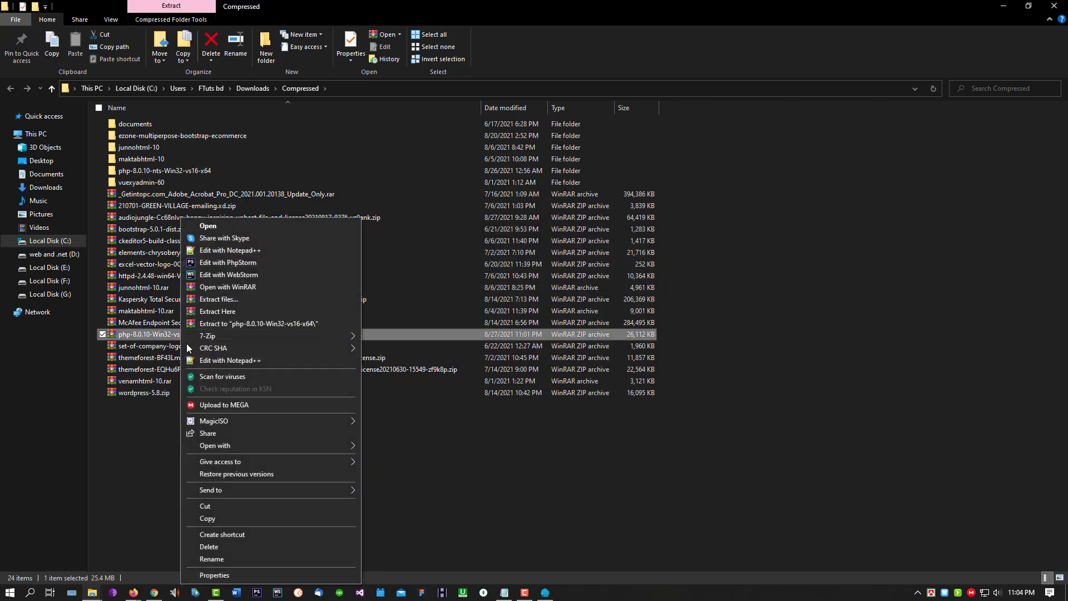
{"action": "left_click", "coordinate": [234, 325]}
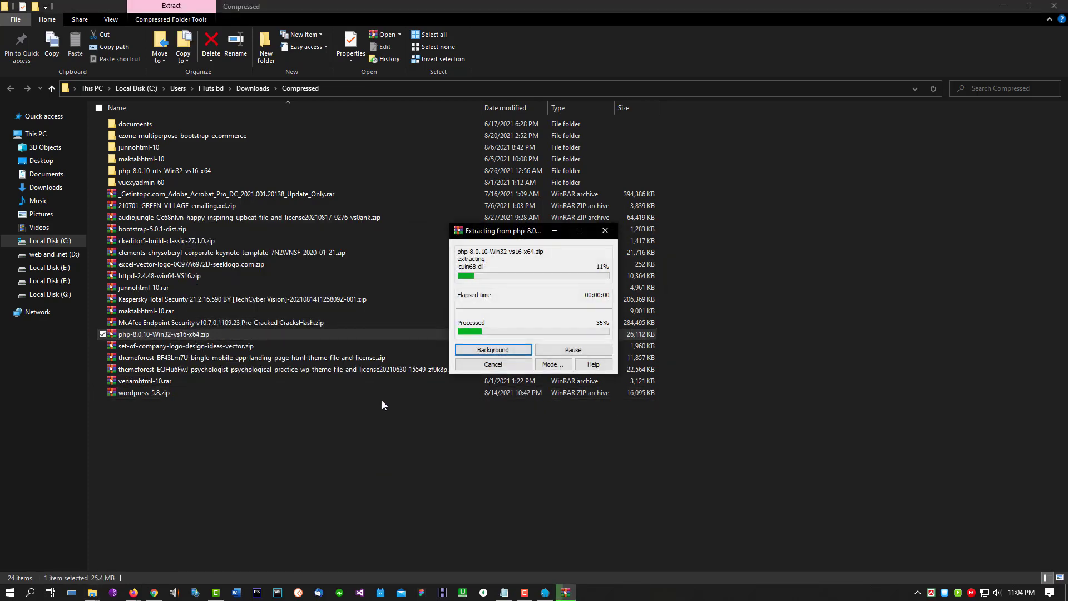
{"action": "left_click", "coordinate": [185, 183]}
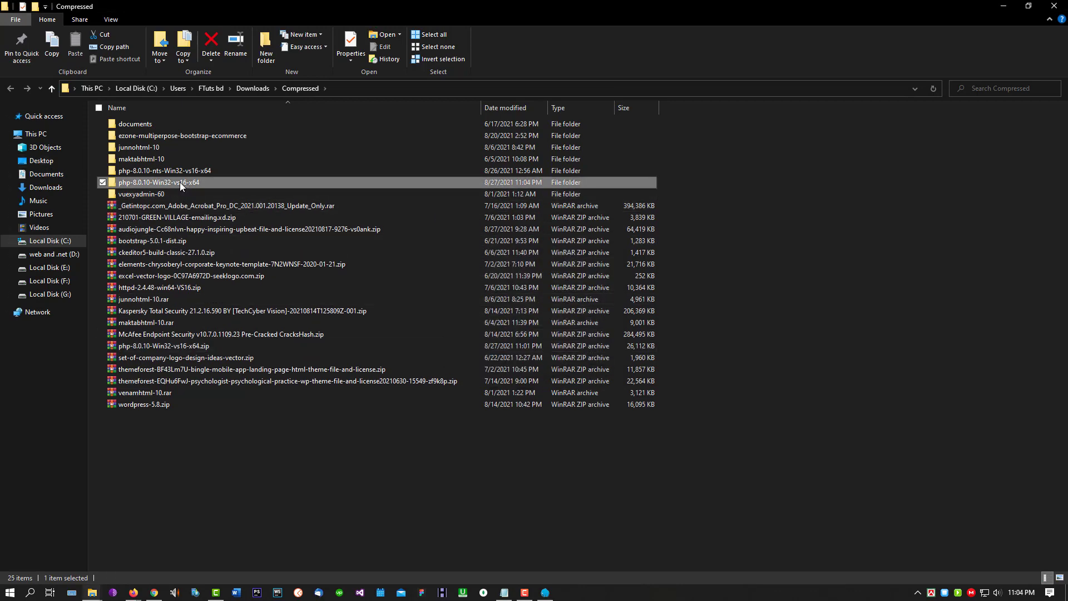
{"action": "left_click", "coordinate": [175, 174]}
{"action": "key", "text": "Delete"}
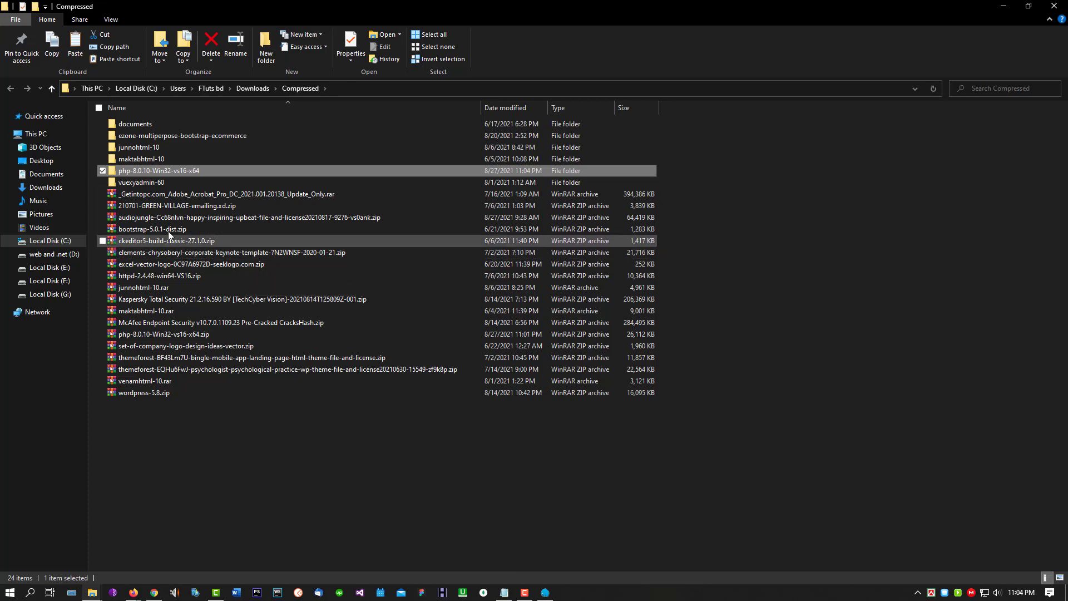
Step: Transfer the extracted php-8.0.10-Win32-vs16-x64 folder into C:\laragon\bin\php
{"action": "left_click", "coordinate": [147, 87]}
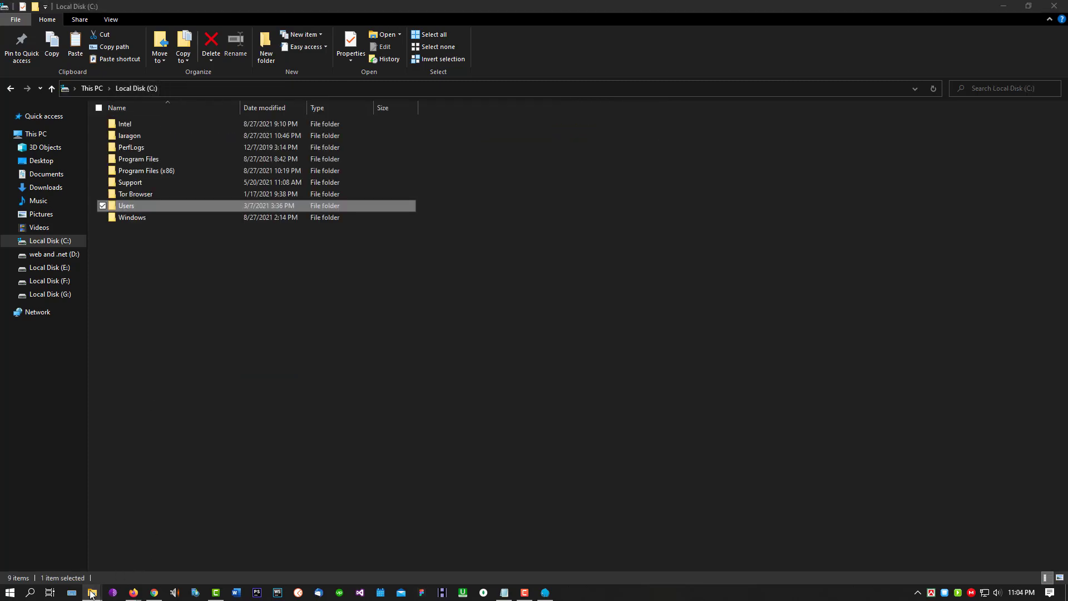
{"action": "mouse_move", "coordinate": [92, 591]}
{"action": "left_click", "coordinate": [72, 532]}
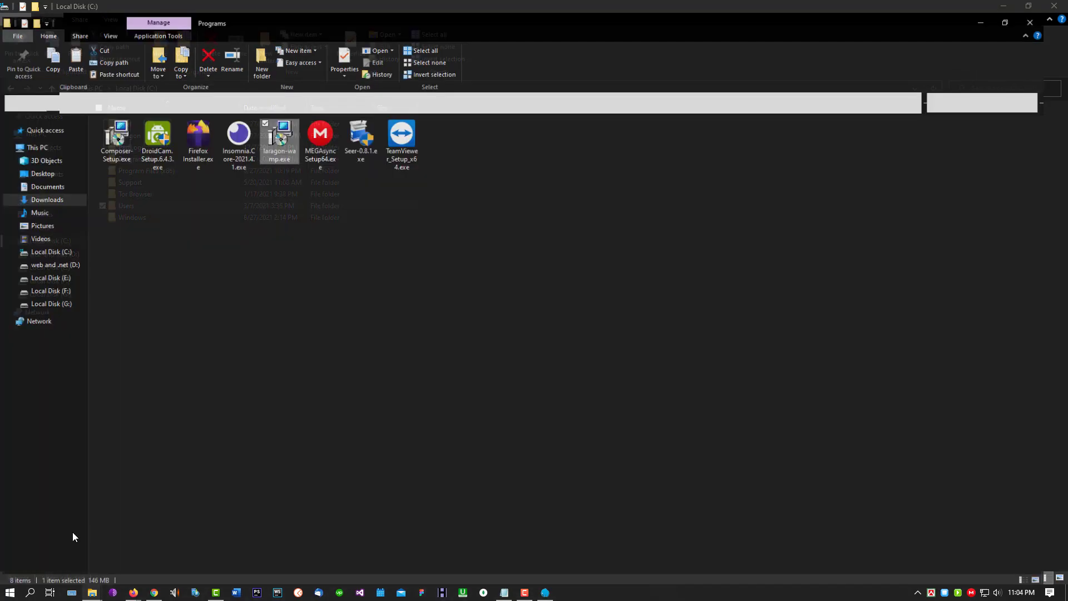
{"action": "mouse_move", "coordinate": [93, 592]}
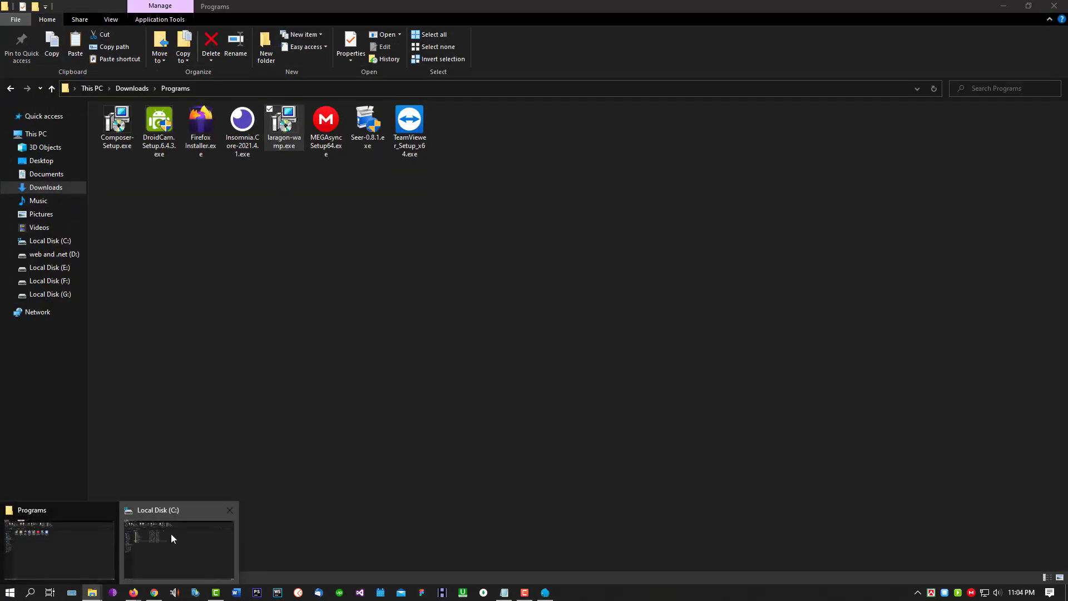
{"action": "left_click", "coordinate": [171, 534]}
{"action": "double_click", "coordinate": [128, 136]}
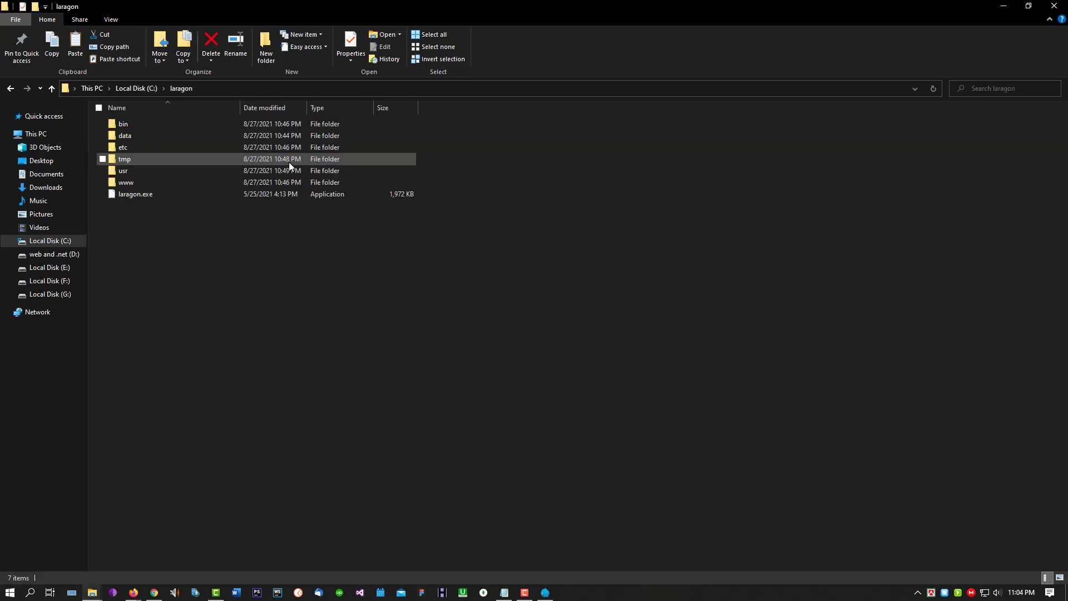
{"action": "double_click", "coordinate": [131, 126]}
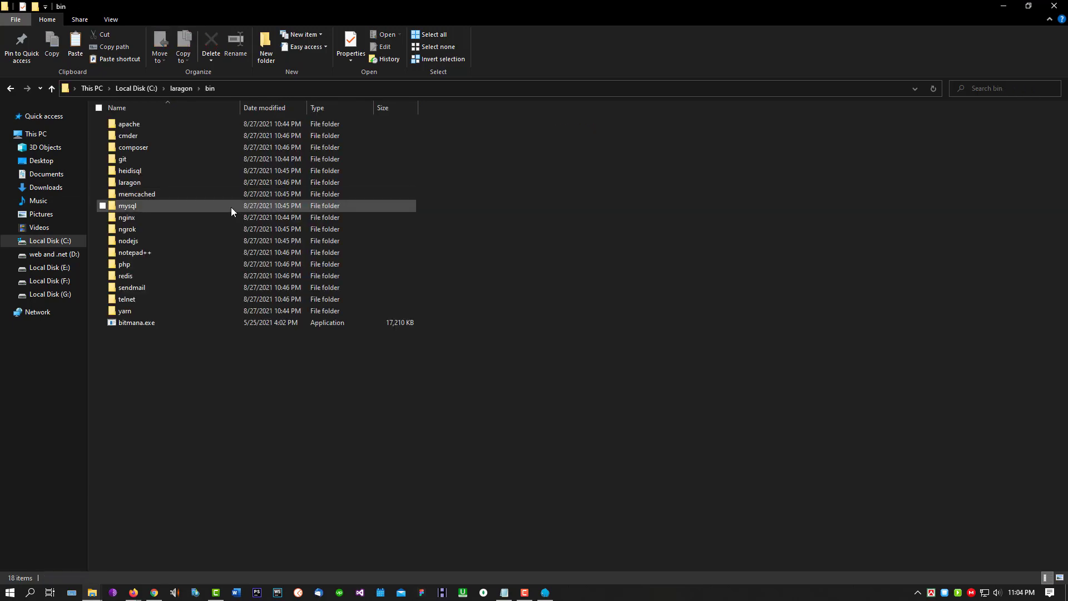
{"action": "double_click", "coordinate": [143, 264]}
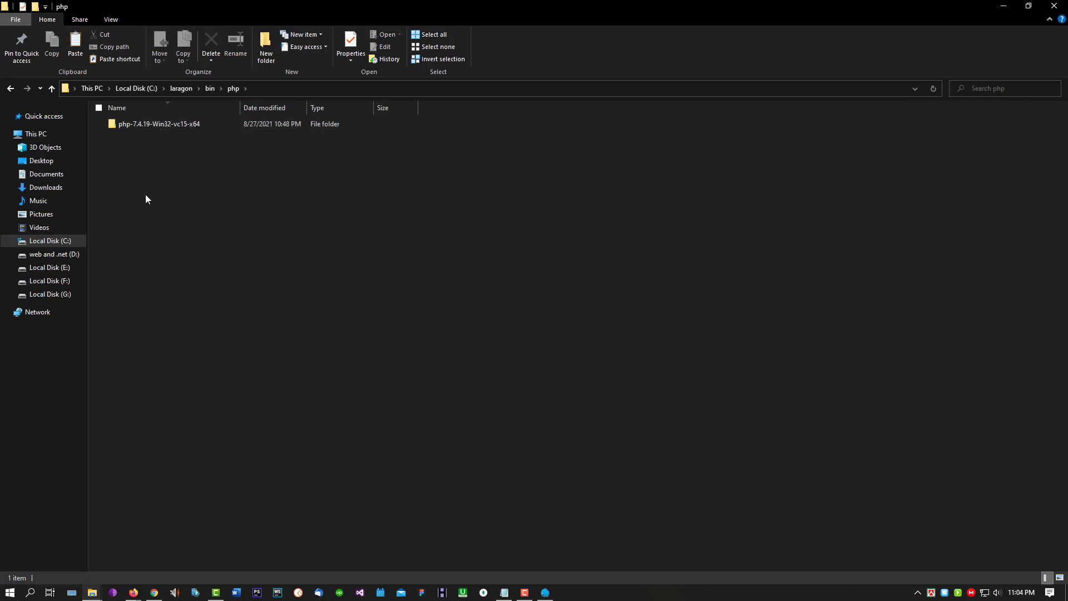
{"action": "key", "text": "ctrl+v"}
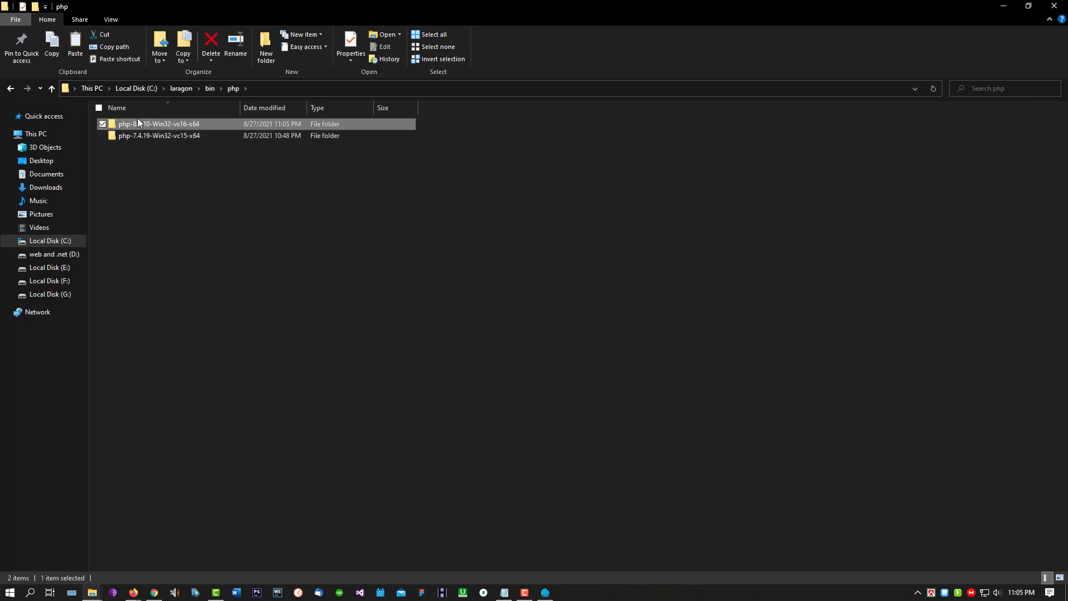
Step: Check the PHP 8.0.10 and 7.4.19 folders in C:\laragon\bin\php and switch to Laragon
{"action": "left_click", "coordinate": [150, 136]}
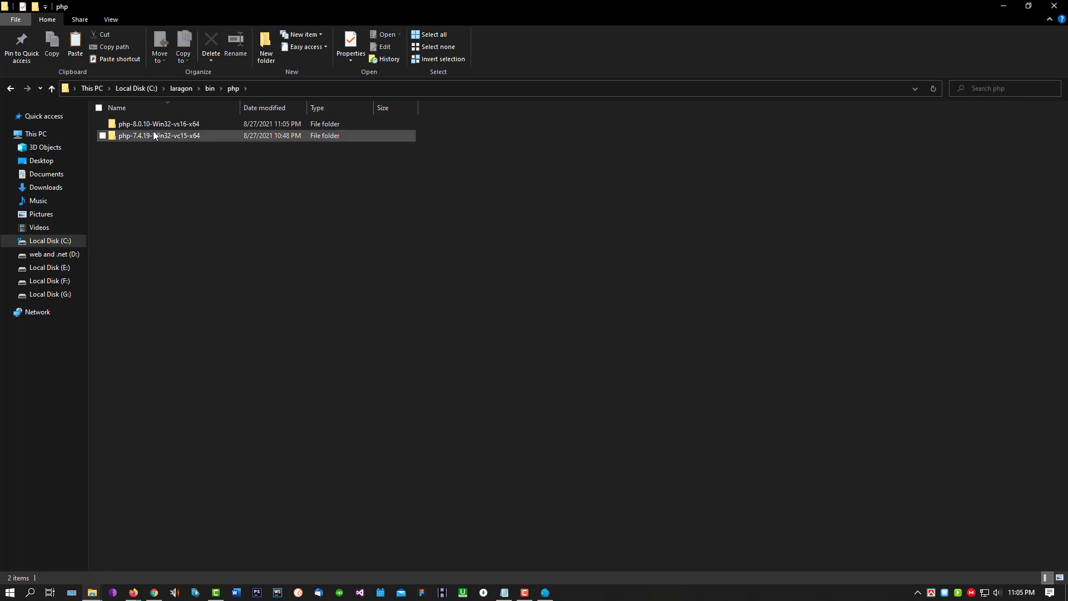
{"action": "left_click", "coordinate": [148, 126]}
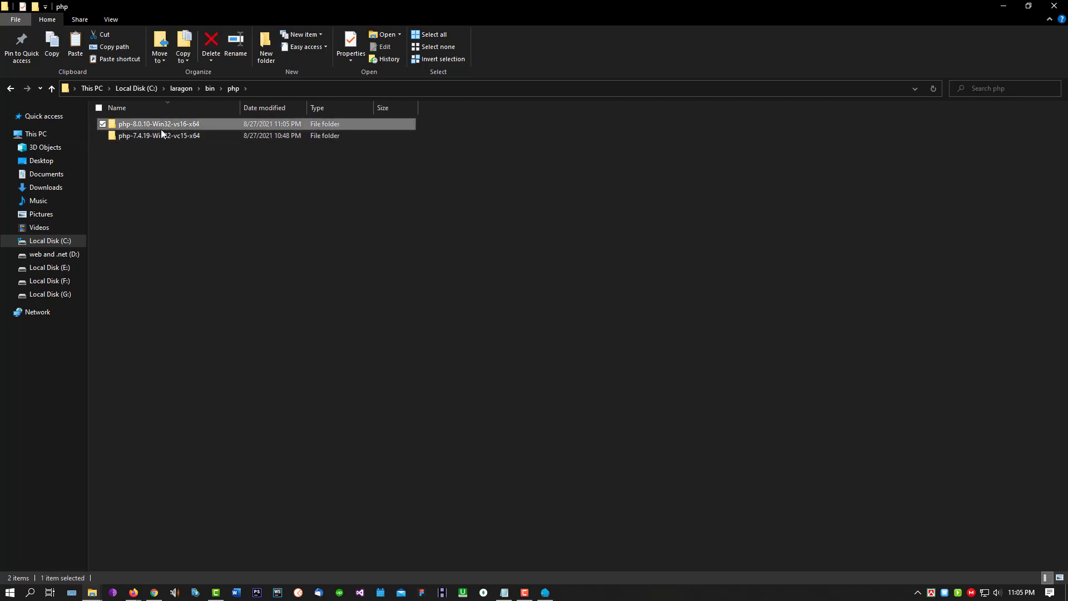
{"action": "right_click", "coordinate": [175, 187]}
{"action": "left_click", "coordinate": [213, 232]}
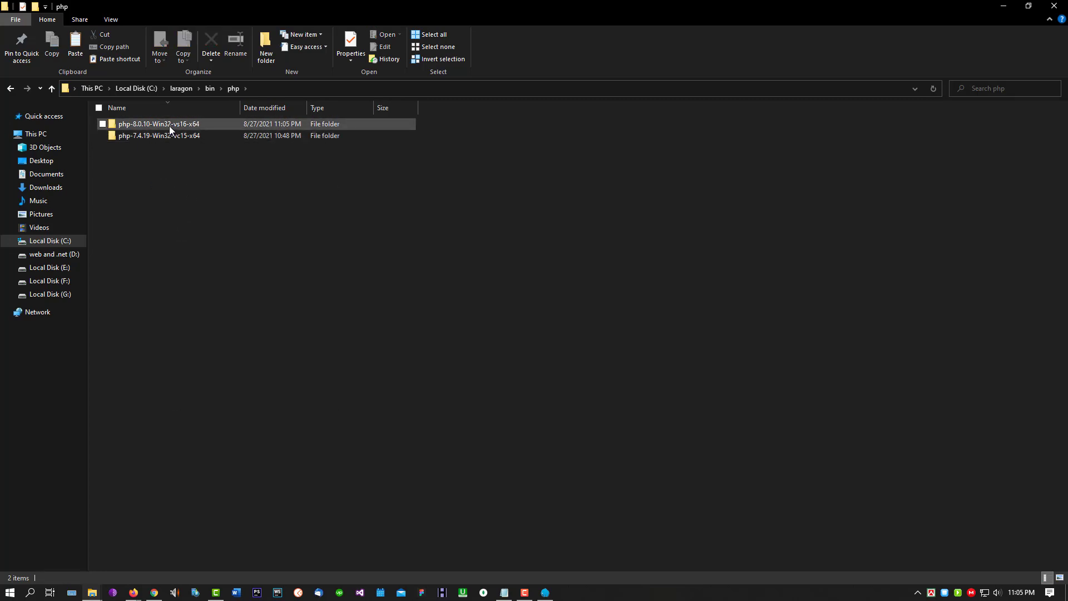
{"action": "left_click", "coordinate": [169, 126]}
{"action": "left_click", "coordinate": [545, 593]}
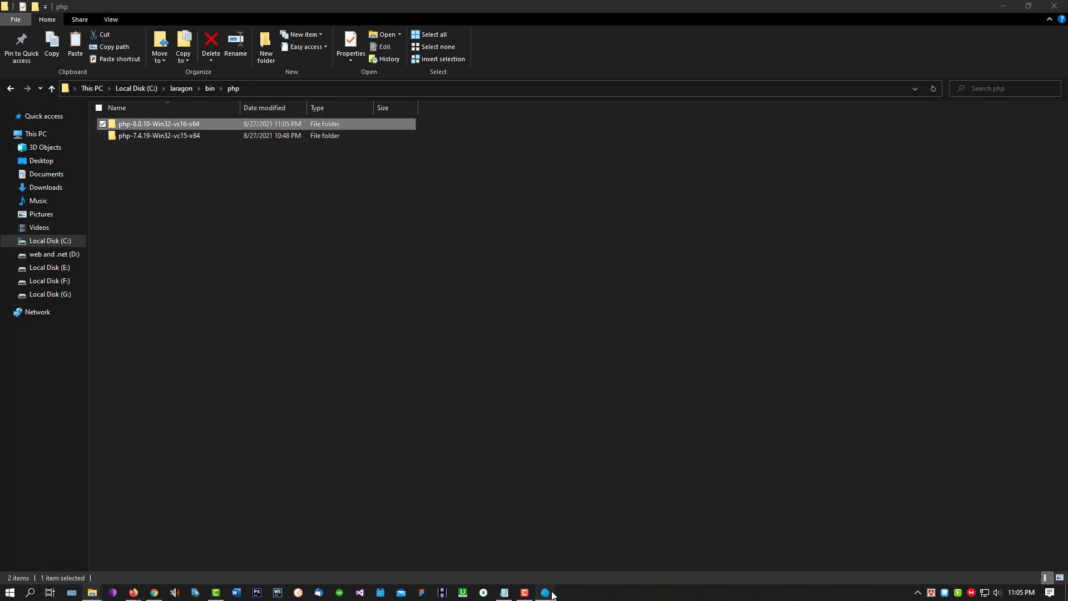
Step: Switch Laragon's PHP version to php-8.0.10-Win32-vs16-x64 and recheck which PHP version is selected
{"action": "right_click", "coordinate": [458, 278]}
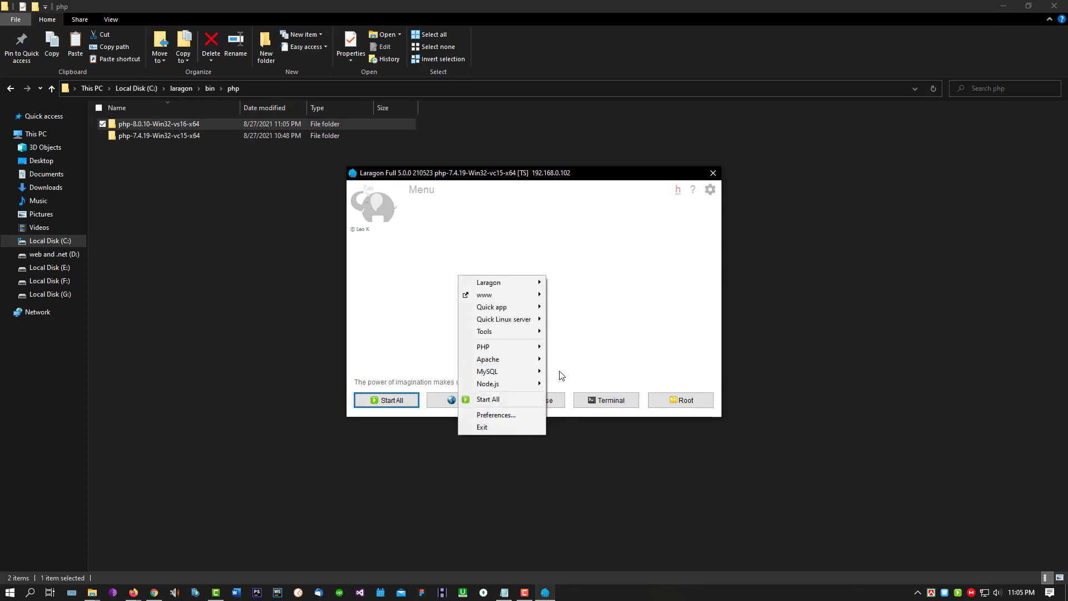
{"action": "mouse_move", "coordinate": [482, 350]}
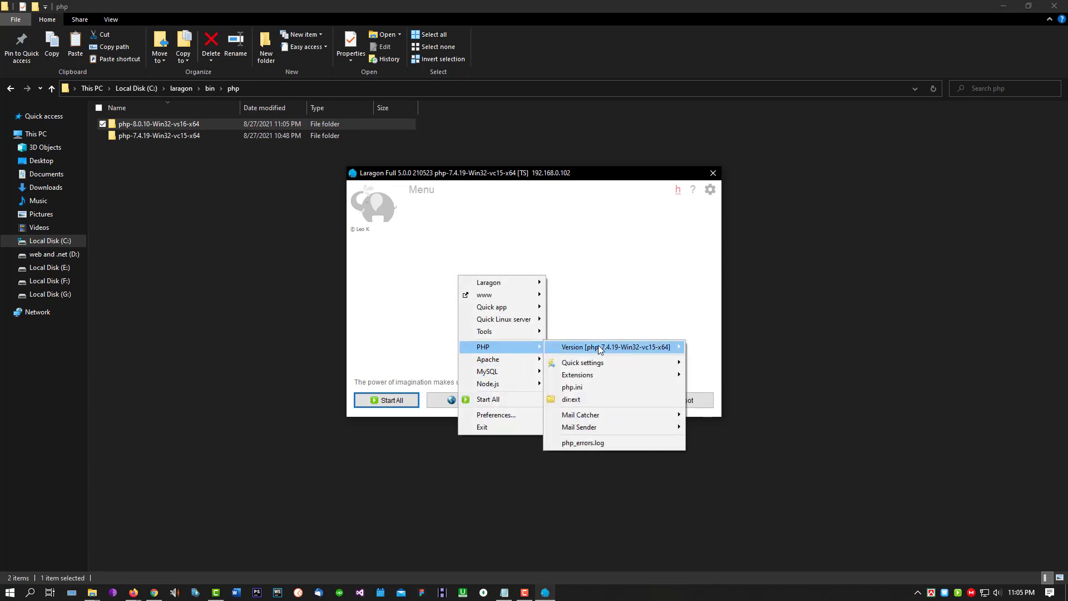
{"action": "mouse_move", "coordinate": [589, 348]}
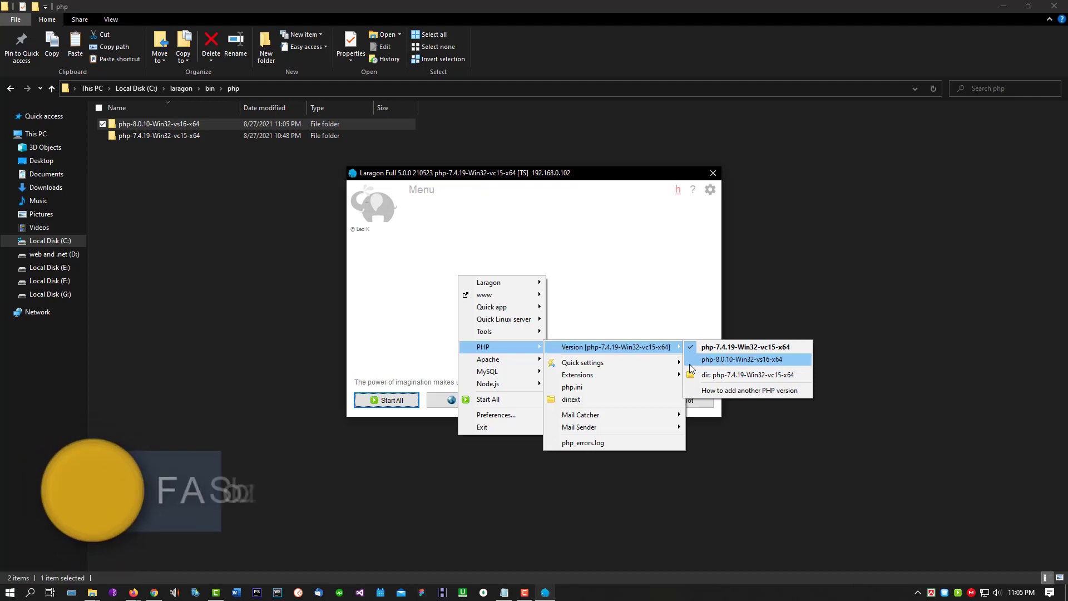
{"action": "left_click", "coordinate": [731, 362]}
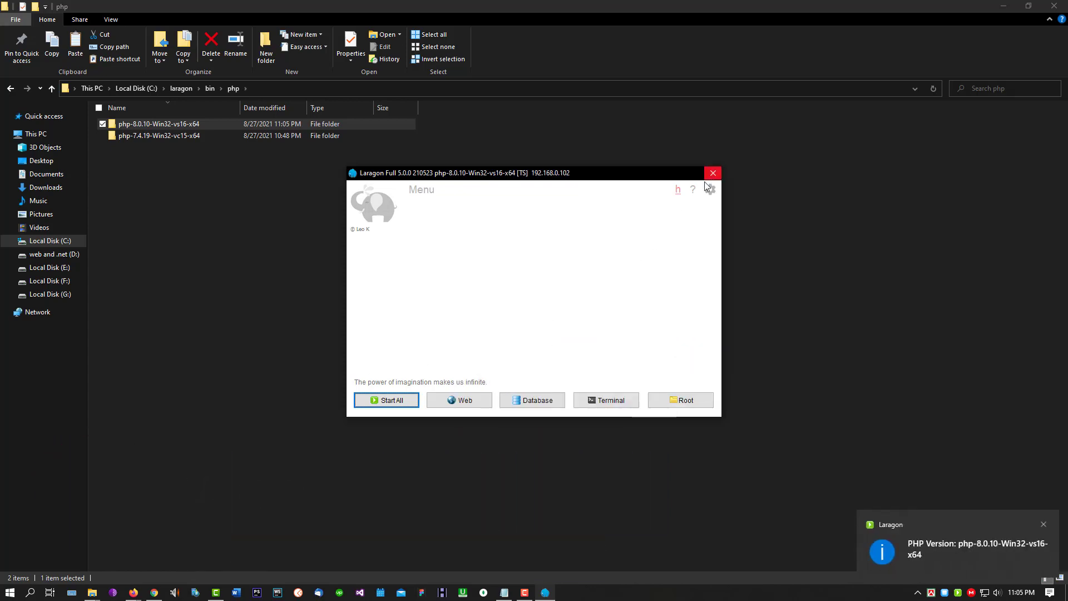
{"action": "right_click", "coordinate": [550, 257]}
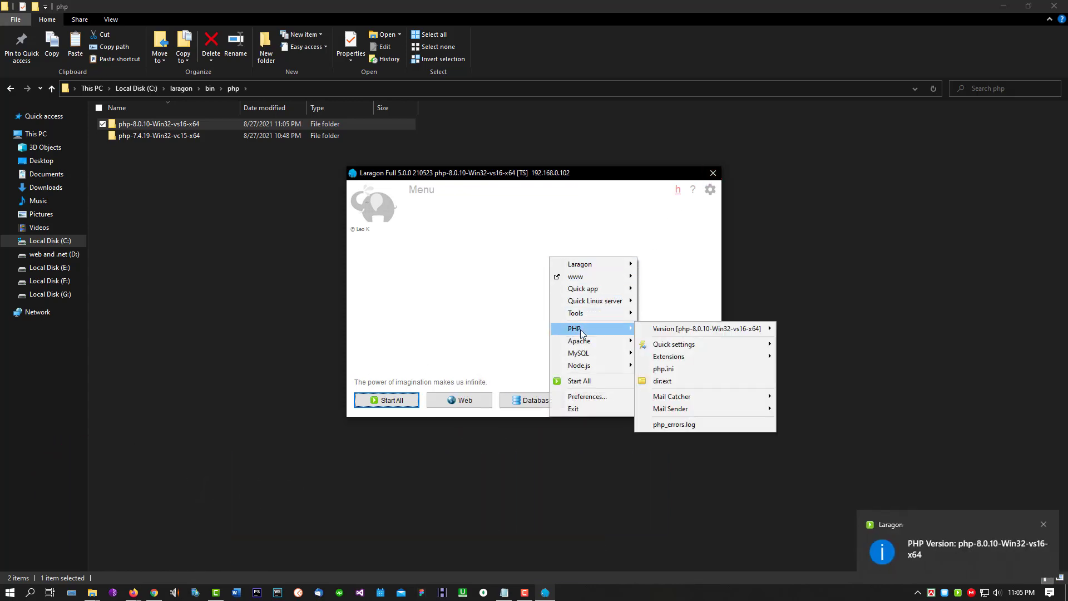
{"action": "mouse_move", "coordinate": [714, 333]}
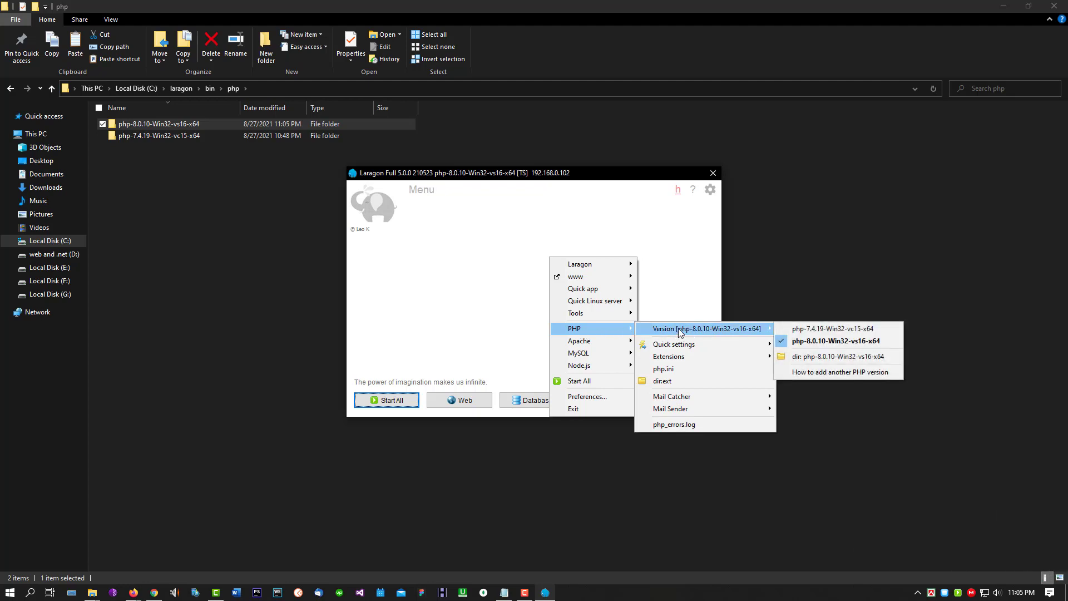
{"action": "left_click", "coordinate": [428, 303]}
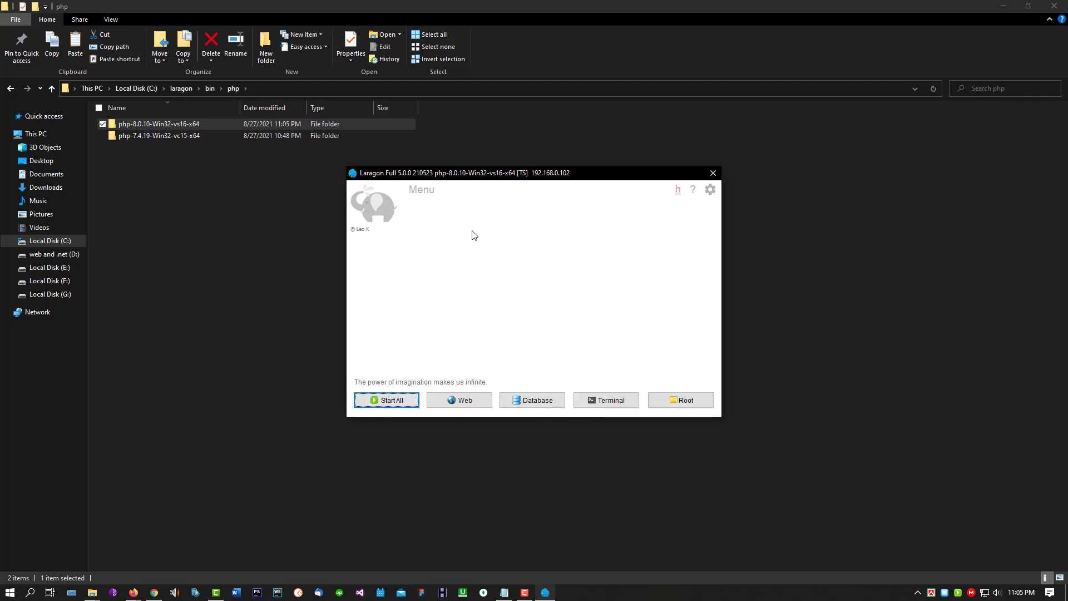
Step: Start all Laragon services and review the general preferences, closing them without changes
{"action": "left_click_drag", "start_coordinate": [469, 189], "coordinate": [372, 187]}
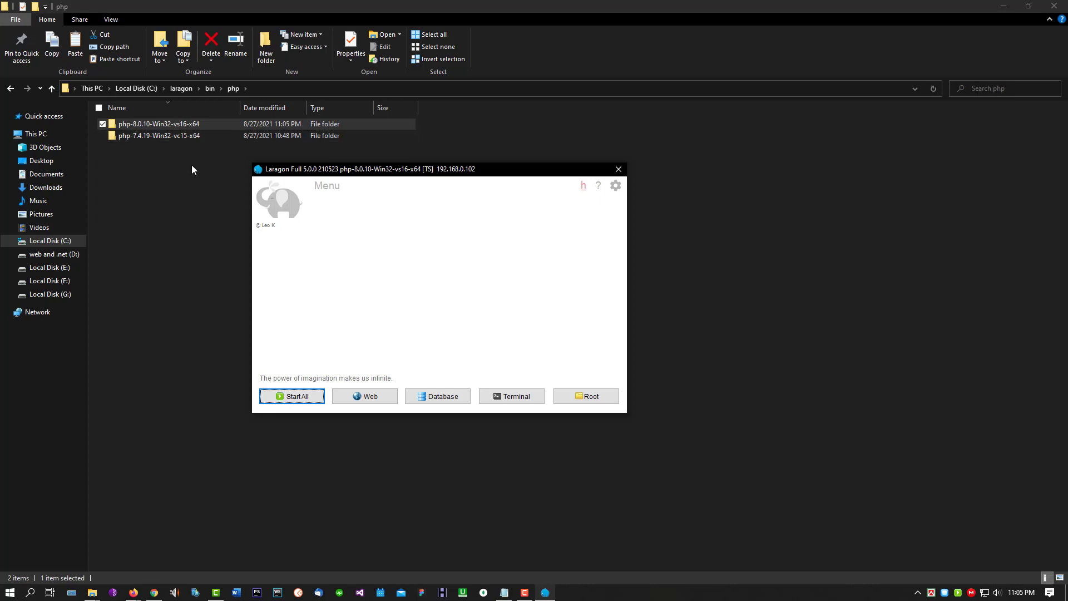
{"action": "left_click", "coordinate": [282, 397]}
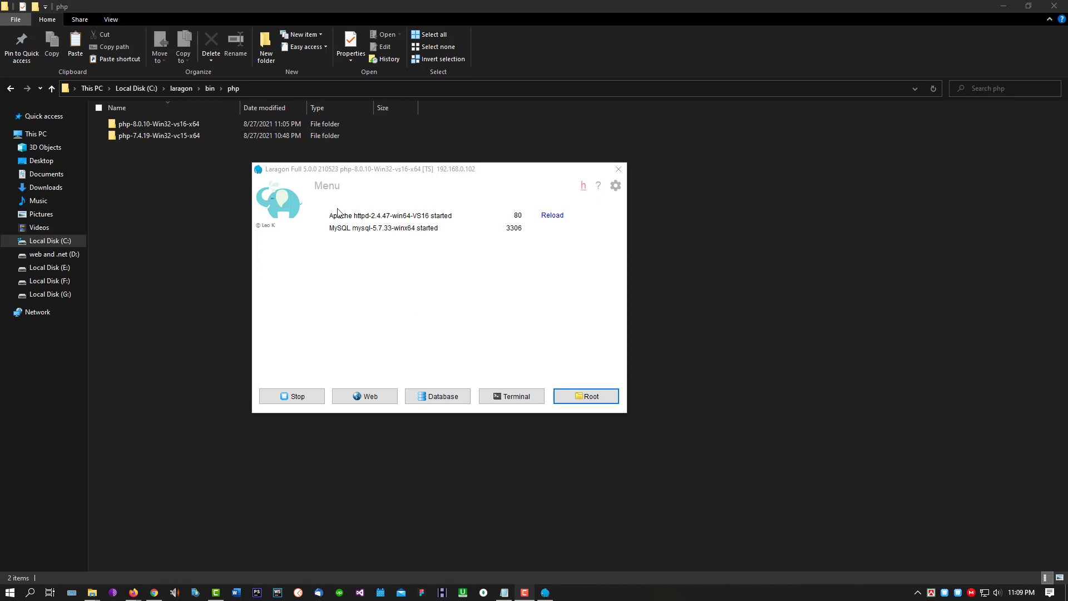
{"action": "left_click", "coordinate": [615, 186]}
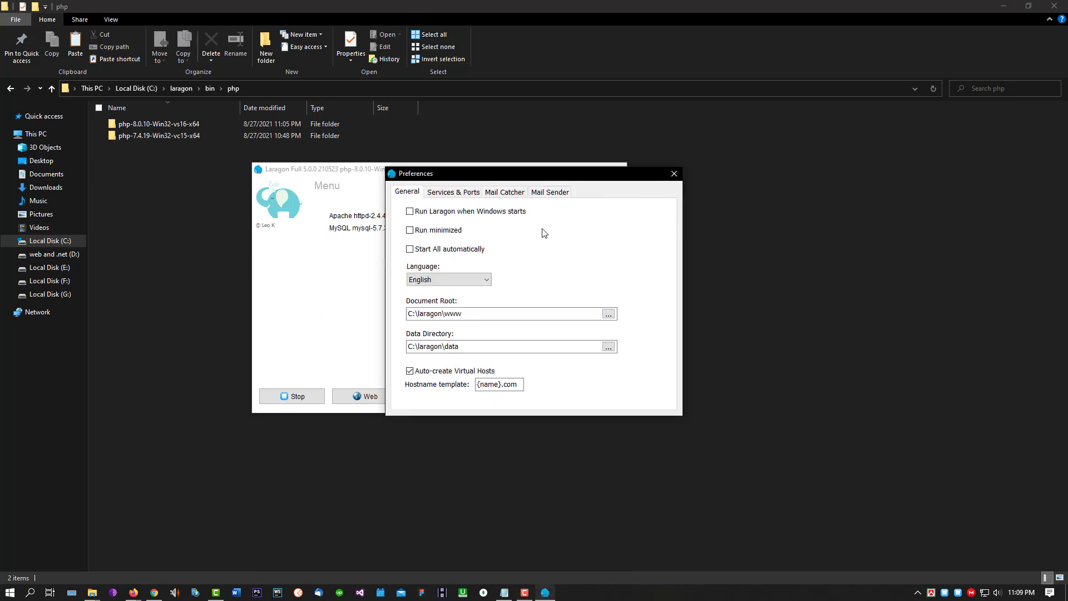
{"action": "left_click", "coordinate": [673, 175]}
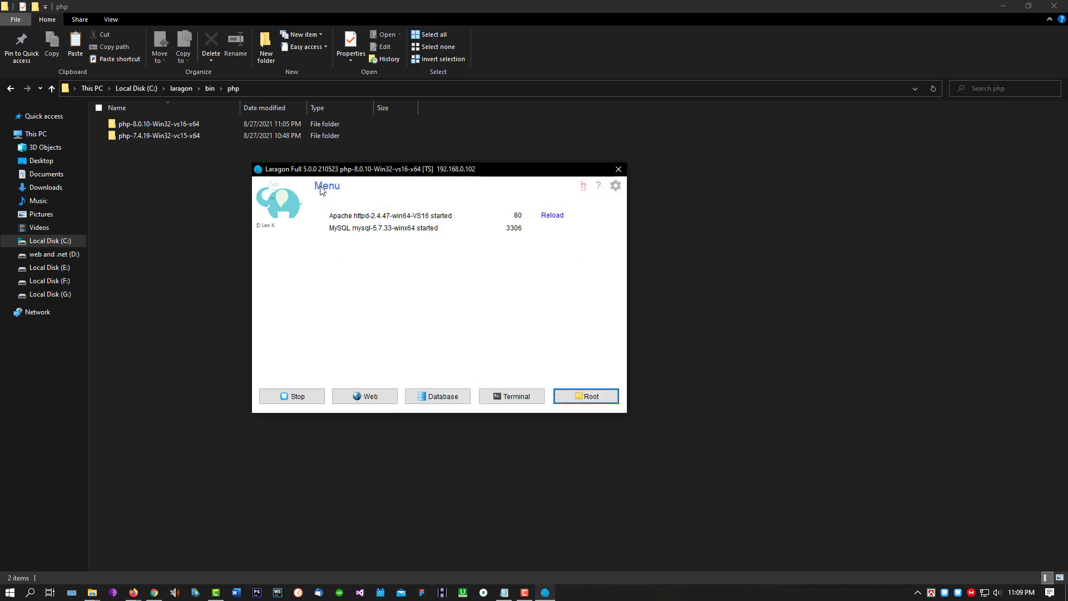
Step: Look at Laragon's Quick app options and stop all running services
{"action": "right_click", "coordinate": [335, 270]}
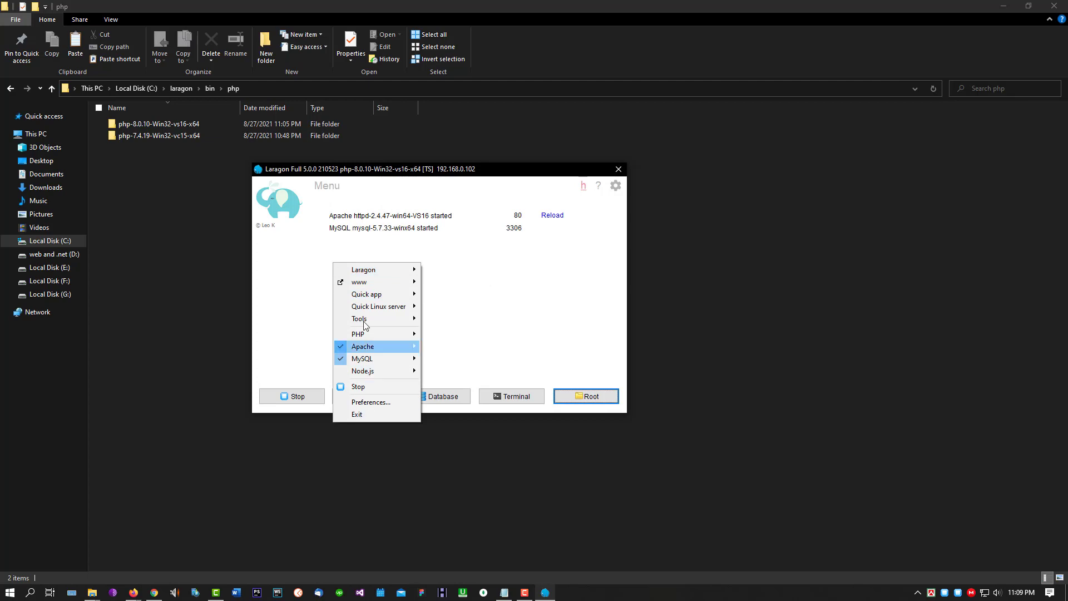
{"action": "mouse_move", "coordinate": [369, 293]}
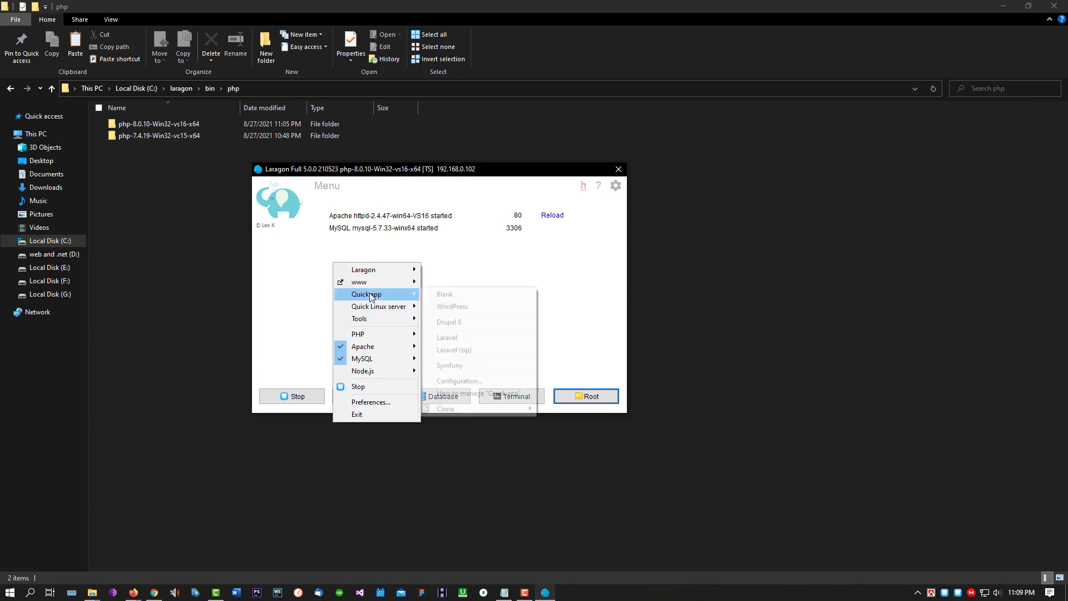
{"action": "left_click", "coordinate": [297, 317]}
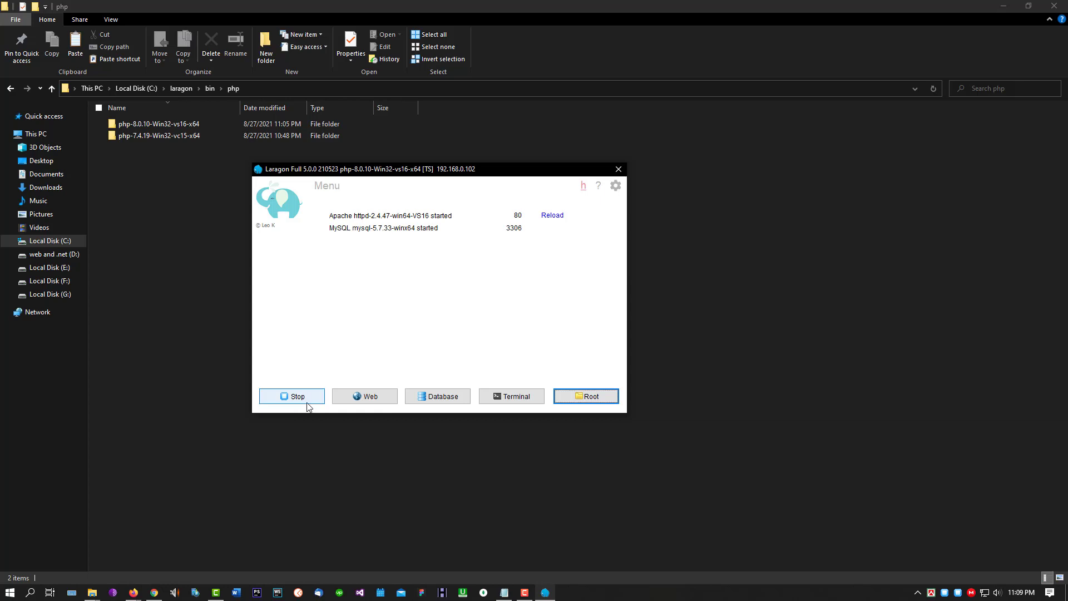
{"action": "left_click", "coordinate": [286, 396]}
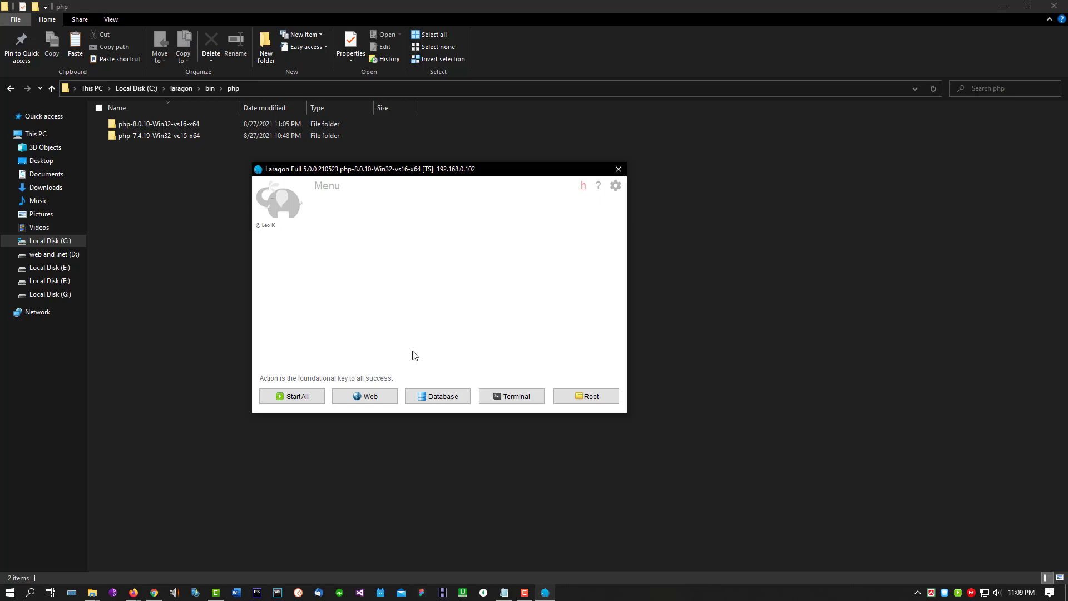
Step: Try to open Laragon's web start page while the services are stopped
{"action": "left_click", "coordinate": [362, 402]}
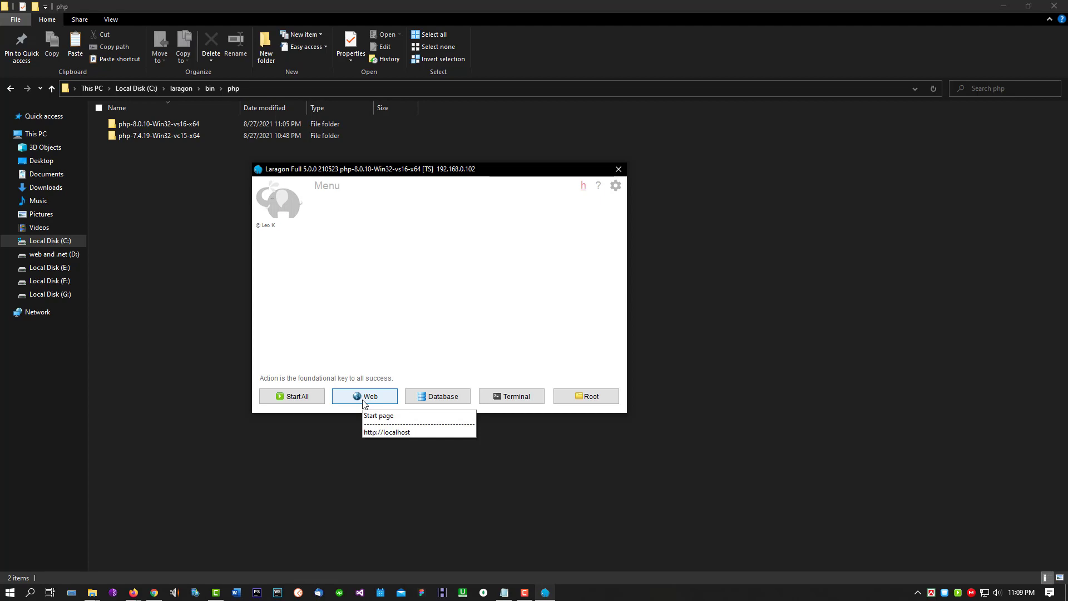
{"action": "left_click", "coordinate": [363, 402]}
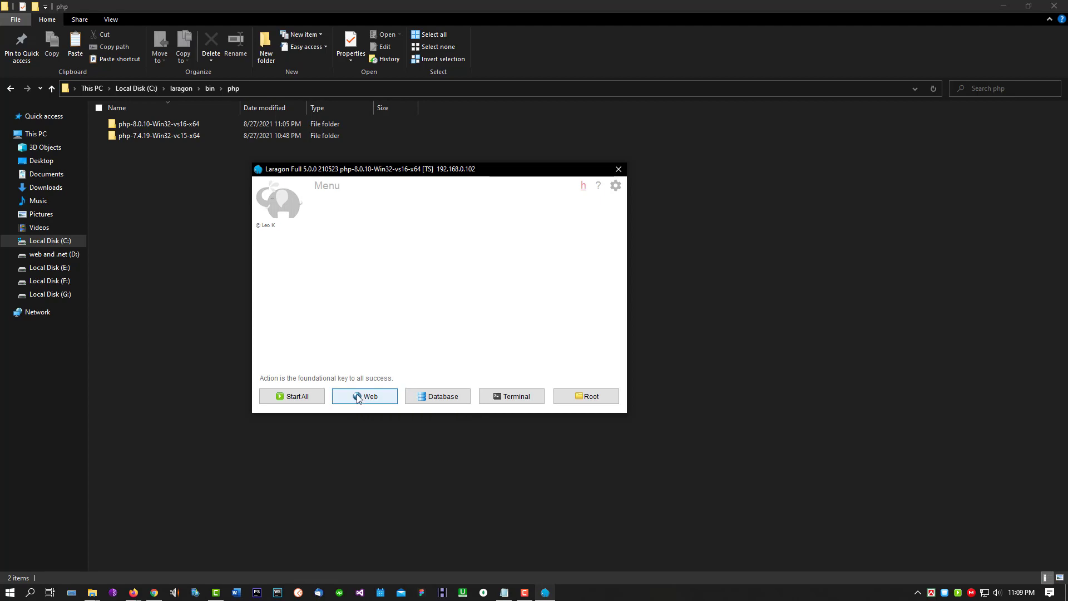
{"action": "left_click", "coordinate": [356, 395]}
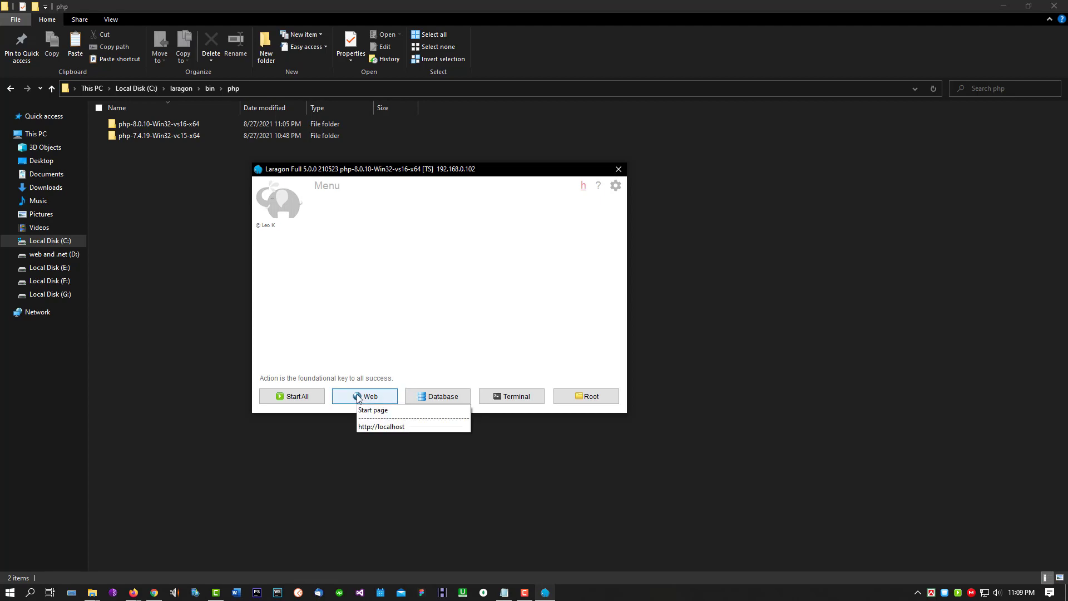
{"action": "left_click", "coordinate": [356, 396]}
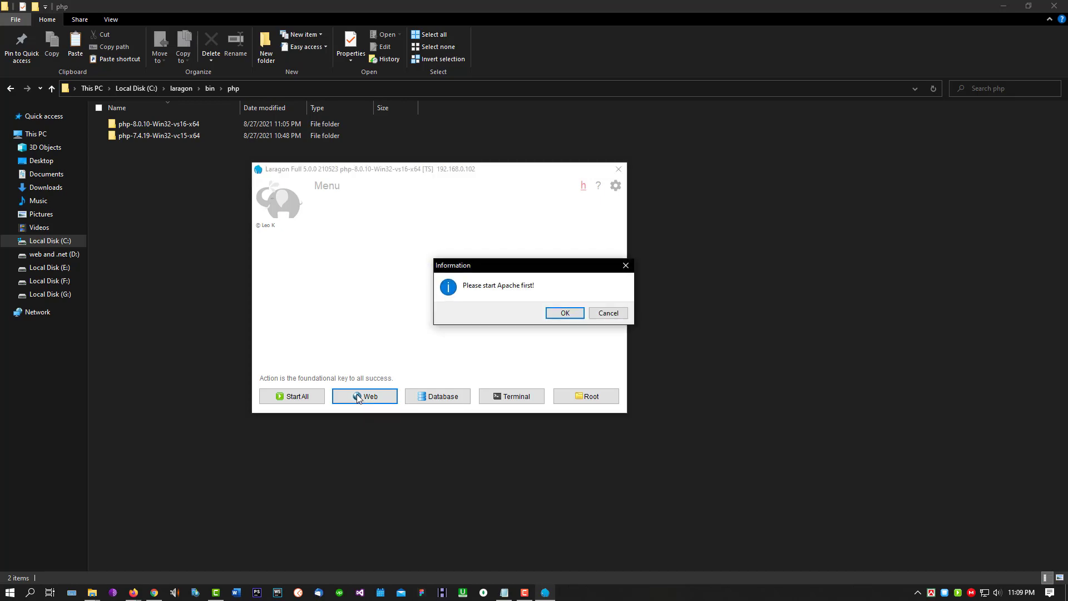
{"action": "left_click", "coordinate": [607, 313]}
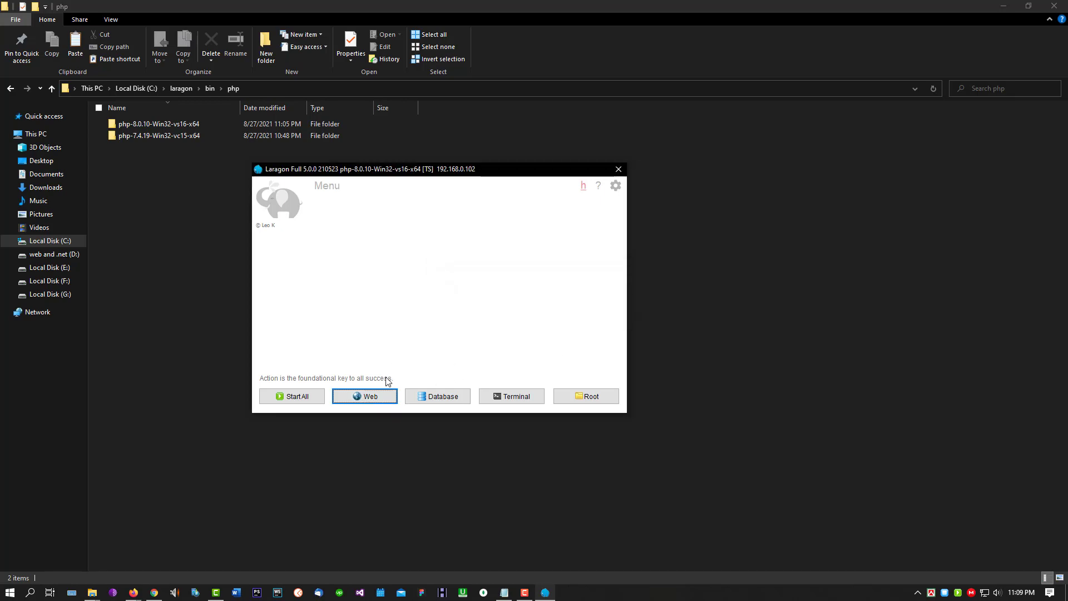
{"action": "left_click", "coordinate": [378, 396]}
{"action": "left_click", "coordinate": [391, 420]}
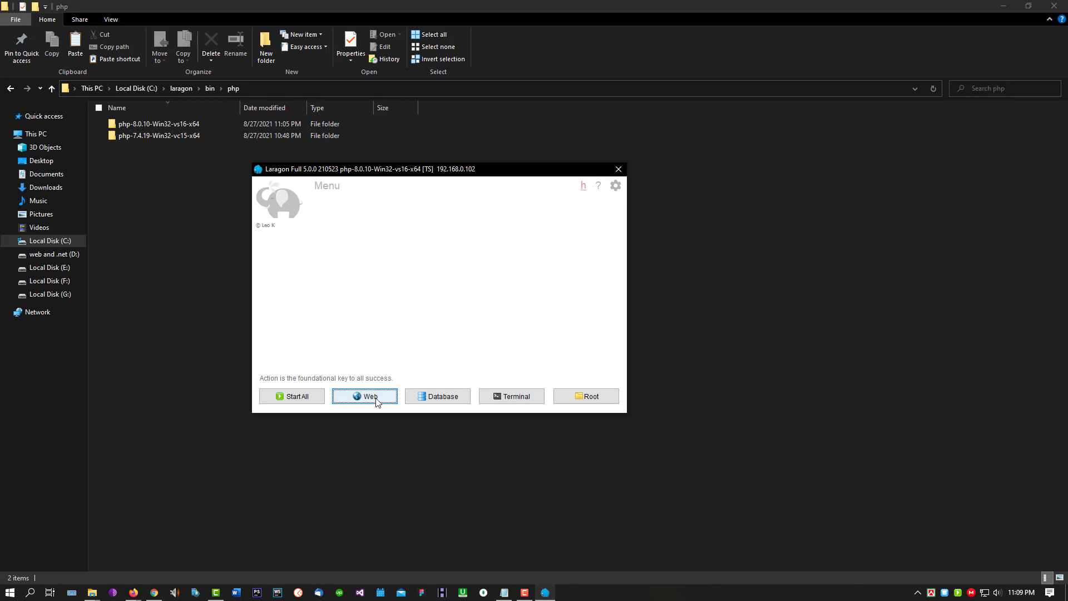
{"action": "left_click", "coordinate": [376, 398]}
{"action": "left_click", "coordinate": [375, 397]}
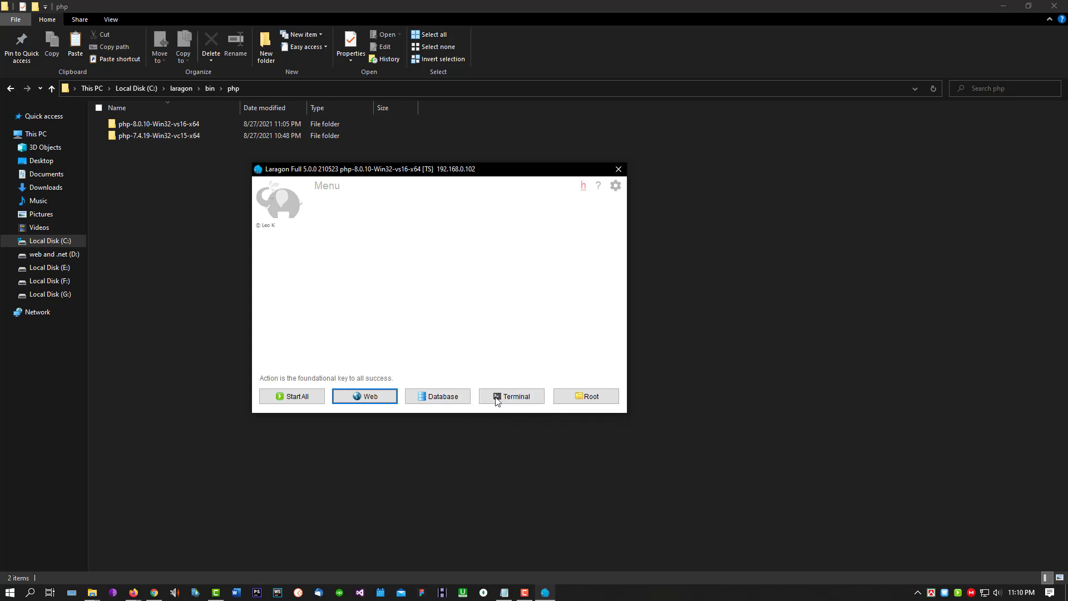
Step: Open a terminal from File Explorer in C:\laragon\bin\php and close it again
{"action": "left_click", "coordinate": [88, 214]}
{"action": "right_click", "coordinate": [157, 199]}
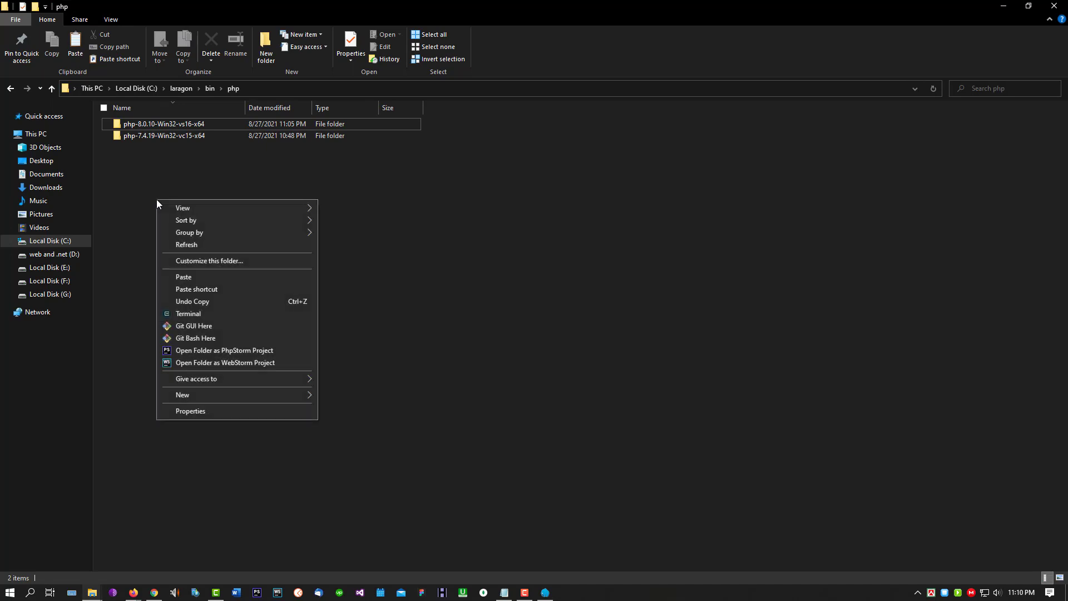
{"action": "left_click", "coordinate": [178, 314]}
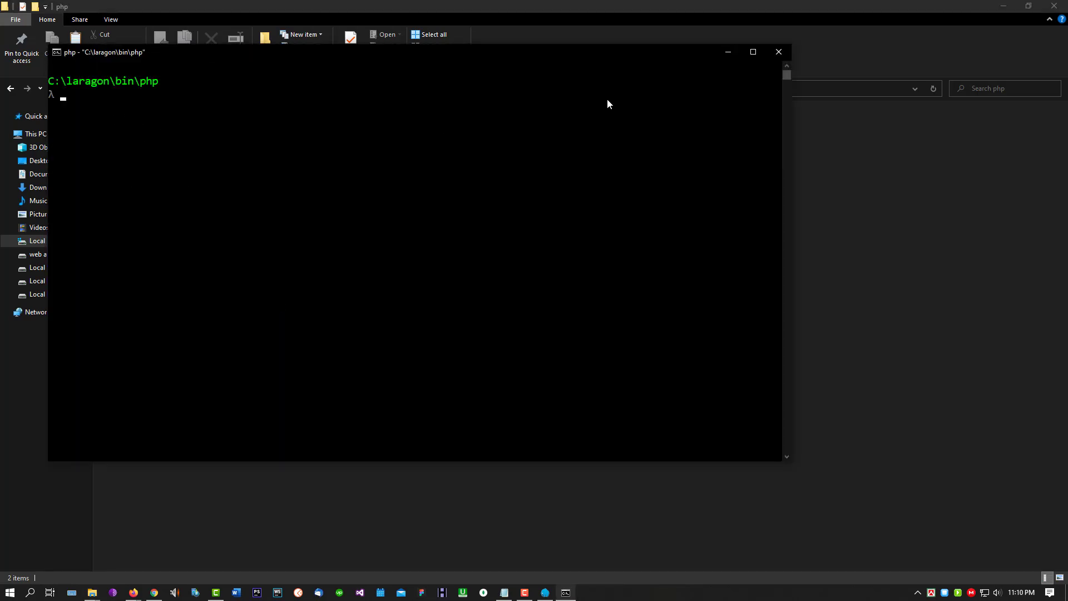
{"action": "left_click", "coordinate": [777, 52]}
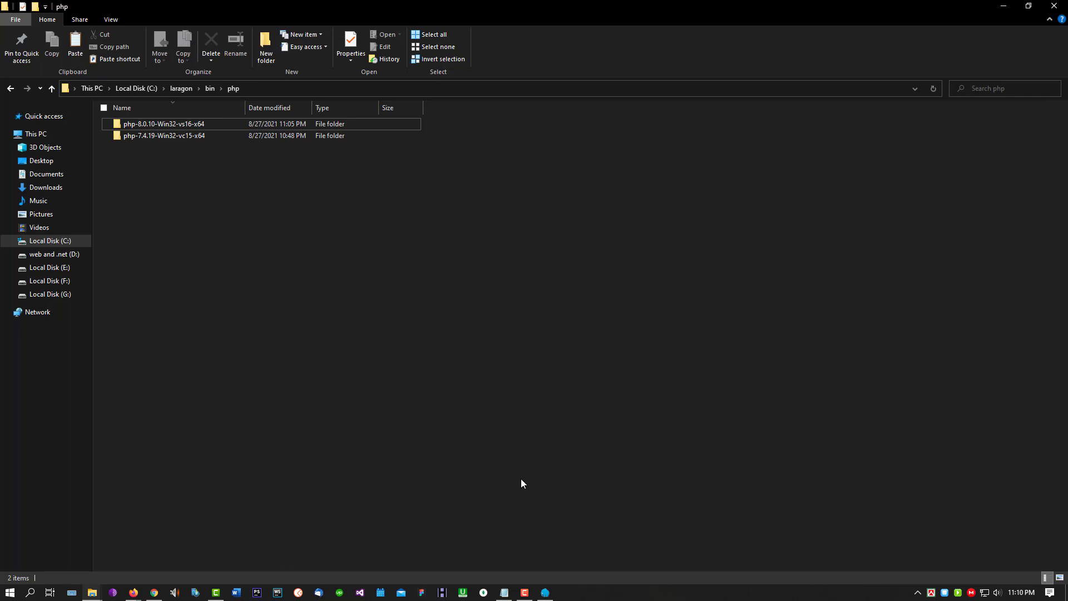
Step: Open the document root from Laragon and examine the C:\laragon folder and its www subfolder
{"action": "left_click", "coordinate": [553, 589]}
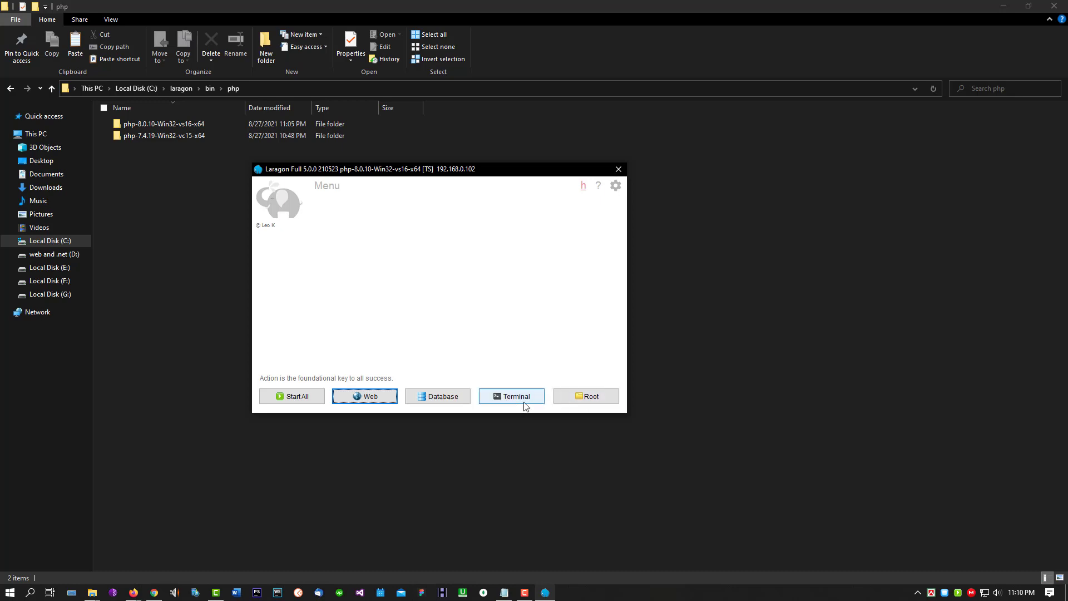
{"action": "left_click", "coordinate": [593, 397]}
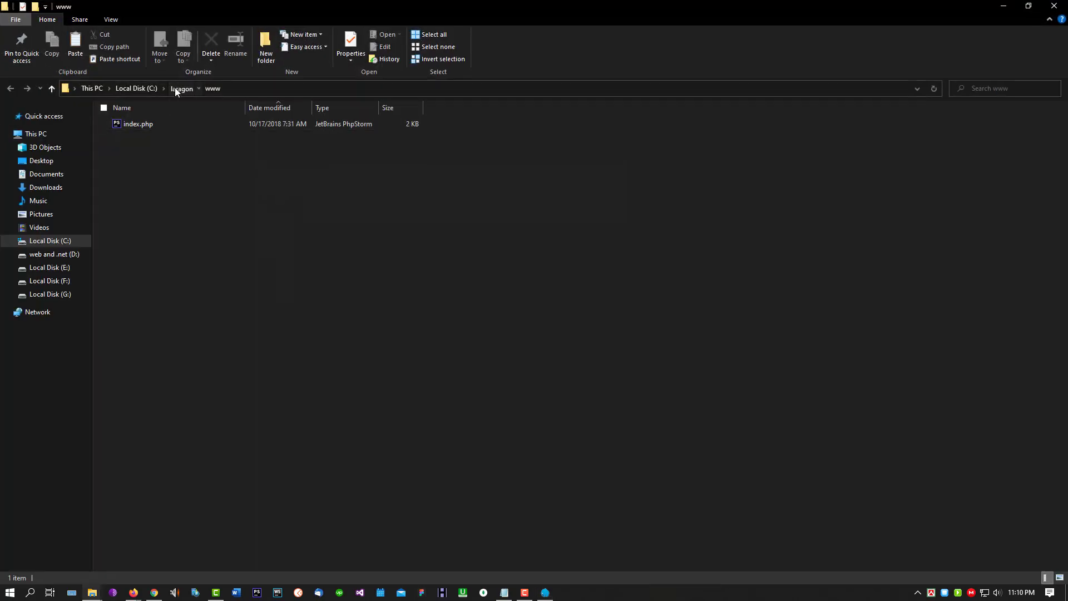
{"action": "left_click", "coordinate": [175, 88]}
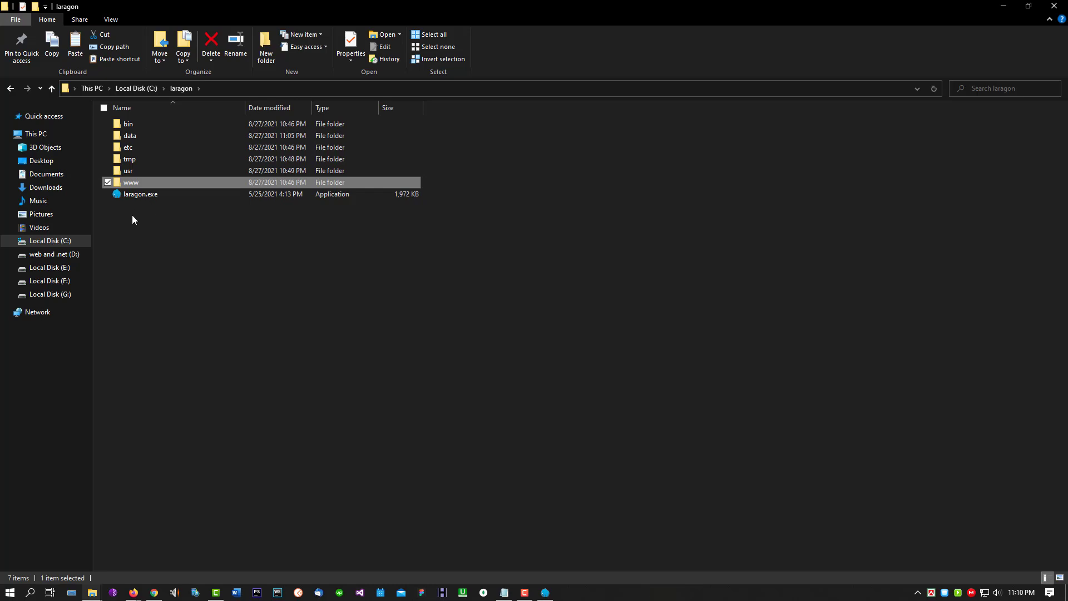
{"action": "double_click", "coordinate": [133, 184]}
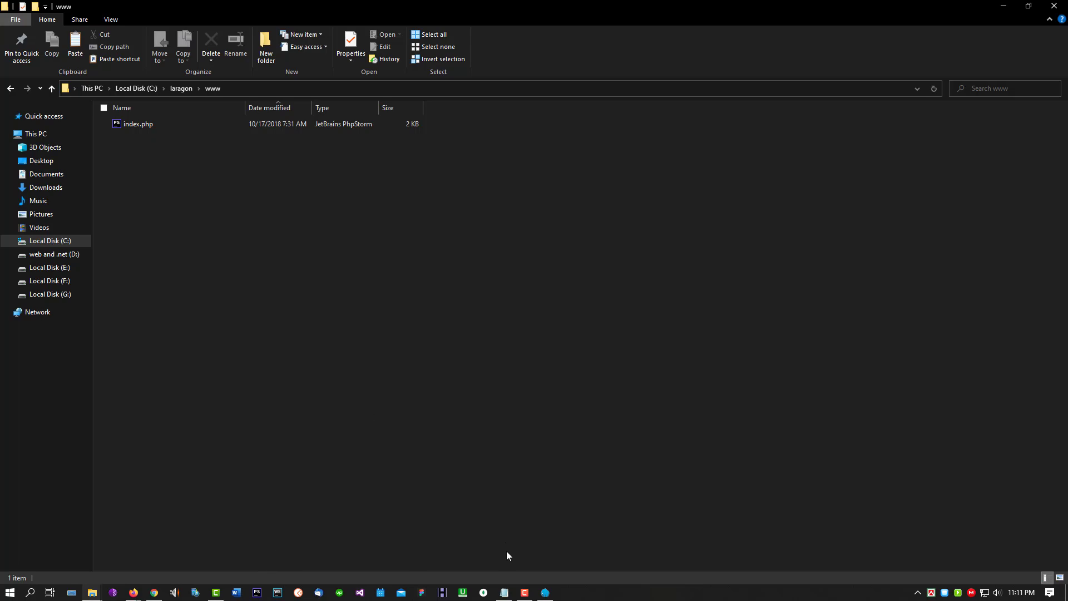
Step: Switch to Laragon, start all services, and open the localhost start page in a maximized browser window
{"action": "left_click", "coordinate": [542, 594]}
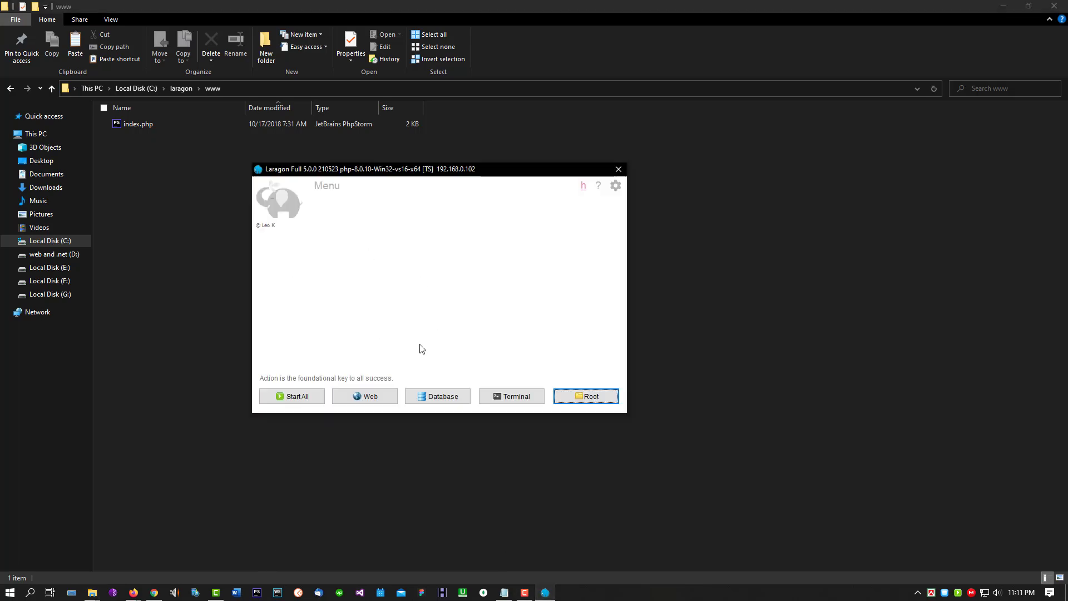
{"action": "left_click", "coordinate": [290, 398]}
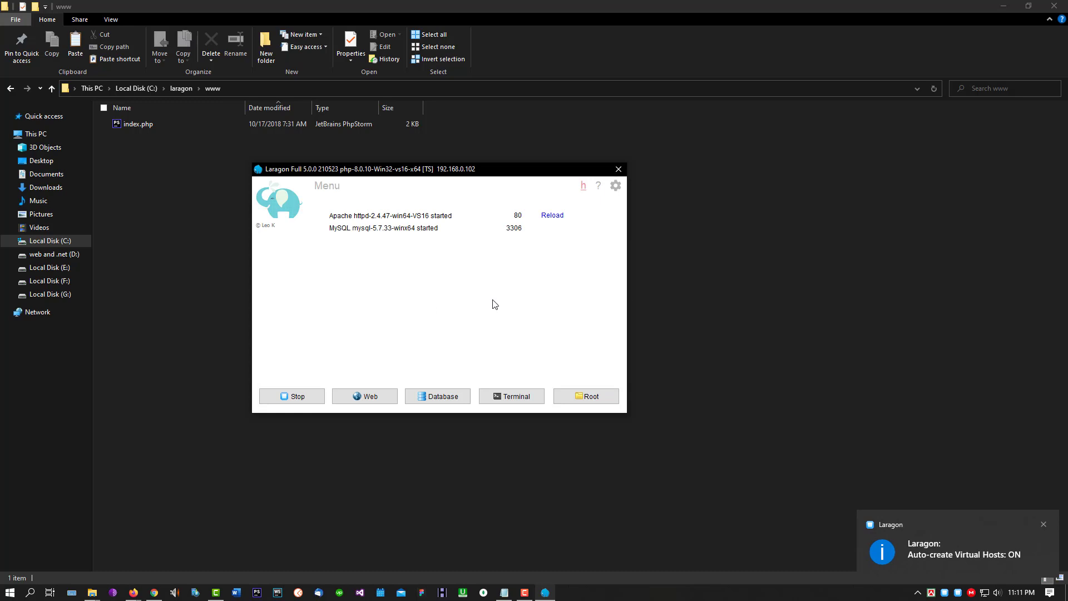
{"action": "right_click", "coordinate": [440, 280]}
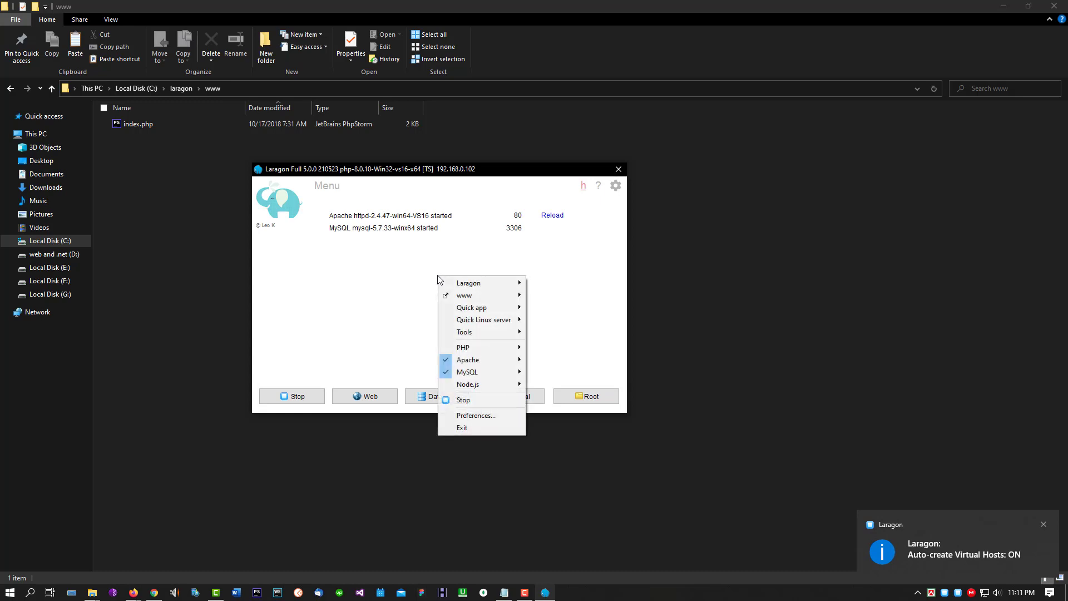
{"action": "mouse_move", "coordinate": [474, 295]}
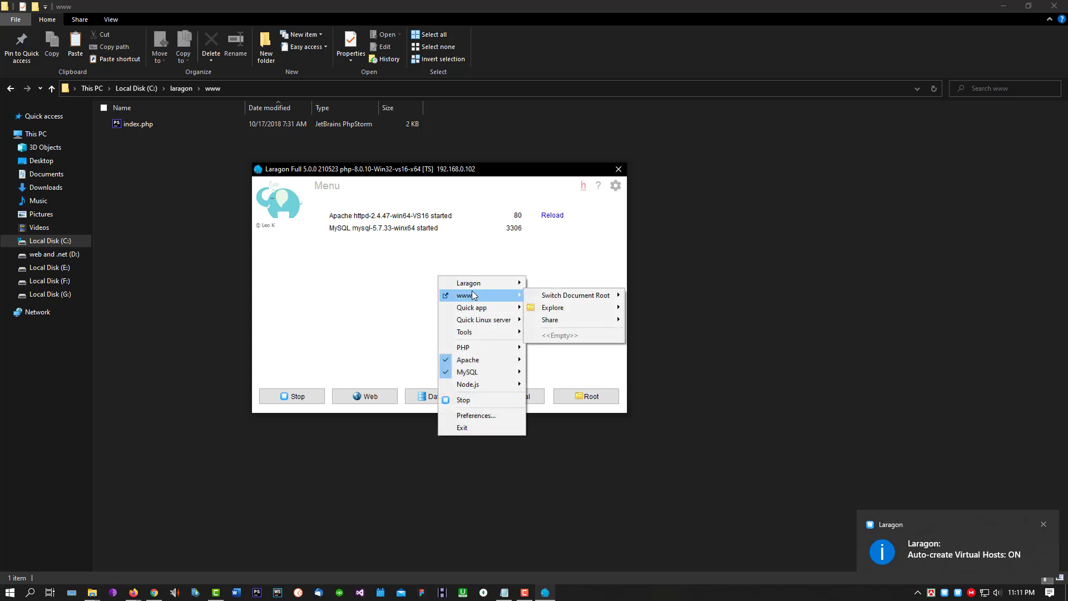
{"action": "left_click", "coordinate": [360, 279]}
{"action": "left_click", "coordinate": [359, 399]}
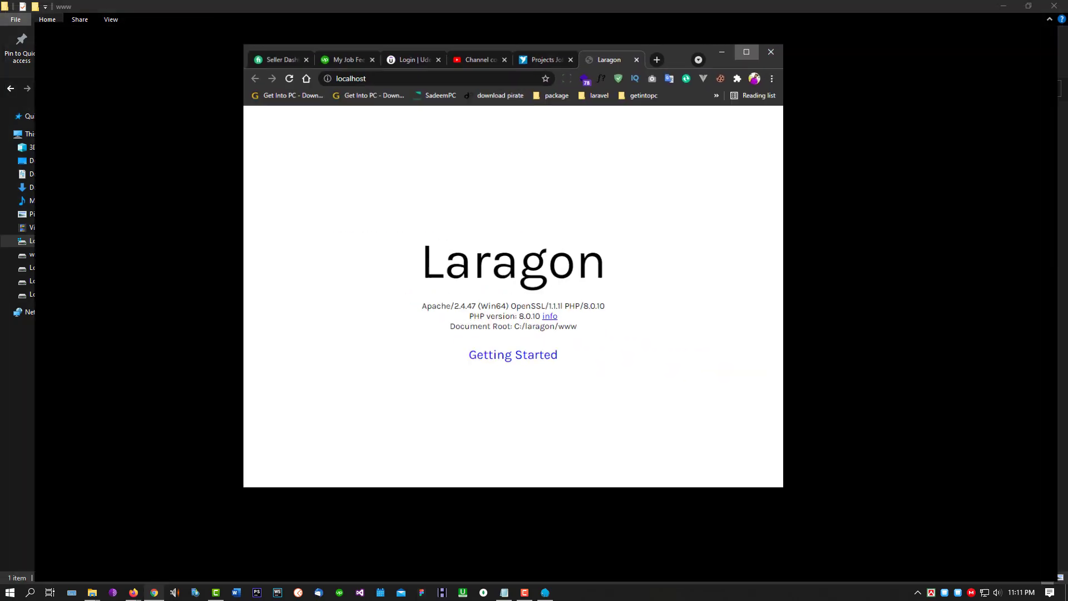
{"action": "left_click", "coordinate": [740, 33]}
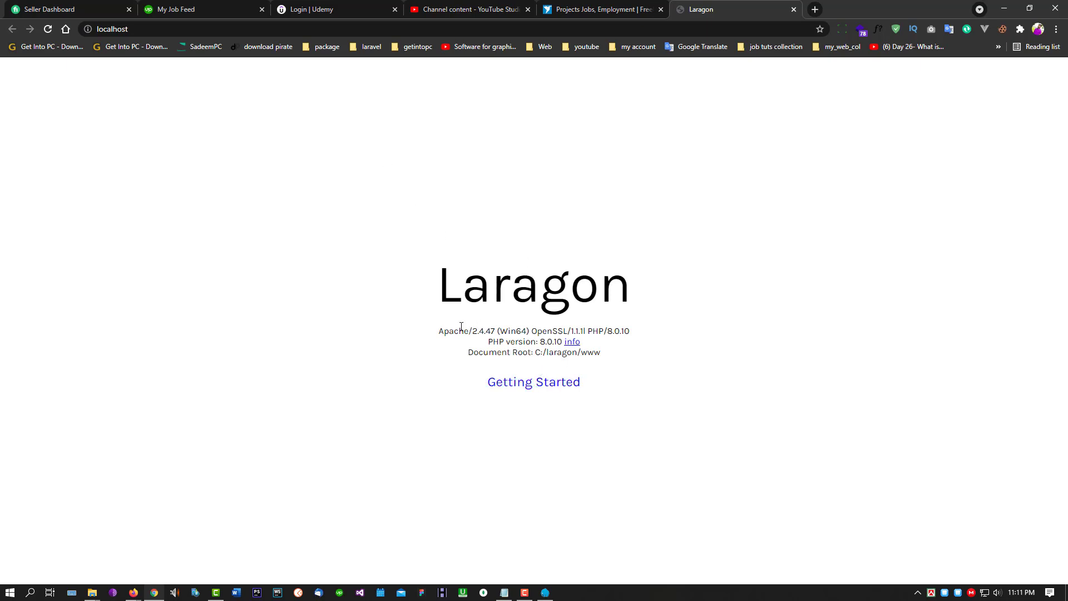
Step: Examine the Apache, OpenSSL, PHP version and document root details on the localhost page, and close its browser tab
{"action": "left_click_drag", "start_coordinate": [444, 330], "coordinate": [494, 330]}
{"action": "double_click", "coordinate": [513, 331]}
{"action": "left_click", "coordinate": [632, 345]}
{"action": "left_click_drag", "start_coordinate": [637, 336], "coordinate": [607, 331]}
{"action": "left_click", "coordinate": [634, 337]}
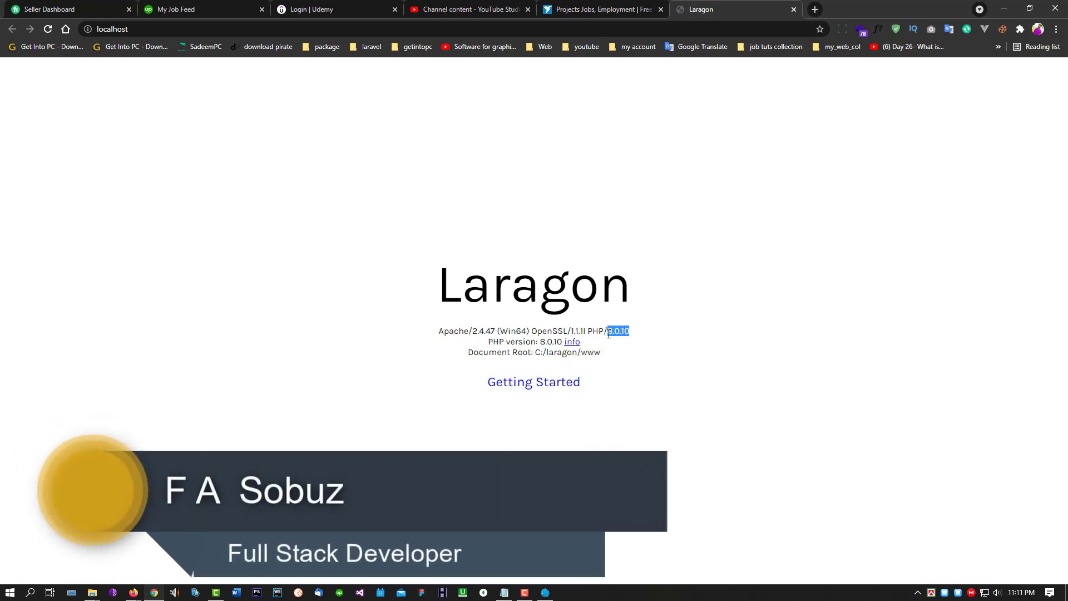
{"action": "left_click", "coordinate": [643, 337]}
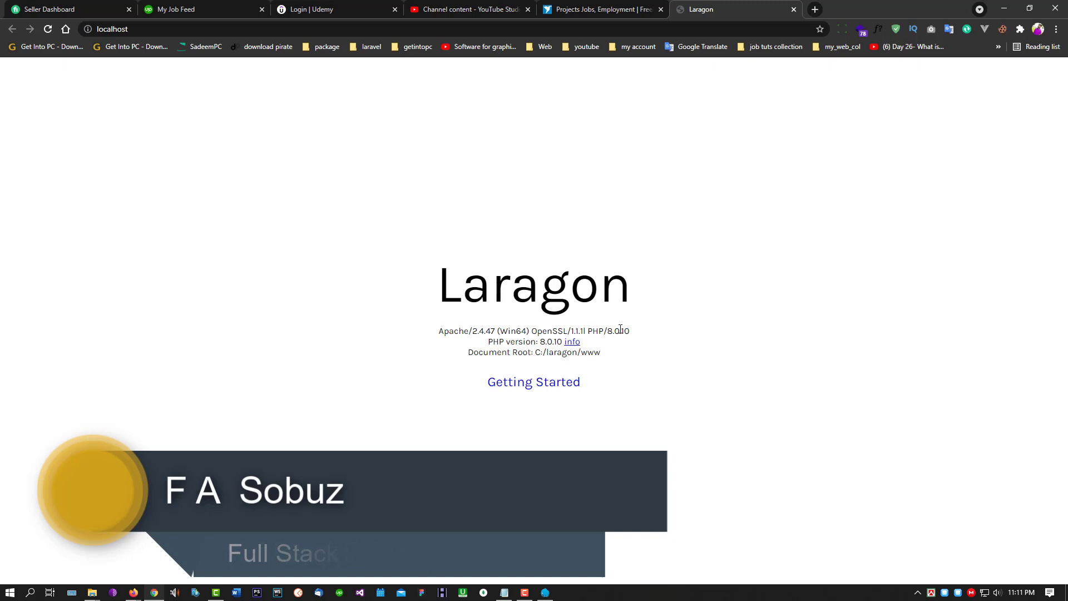
{"action": "left_click_drag", "start_coordinate": [463, 356], "coordinate": [590, 352]}
{"action": "left_click", "coordinate": [539, 352]}
{"action": "left_click", "coordinate": [603, 352]}
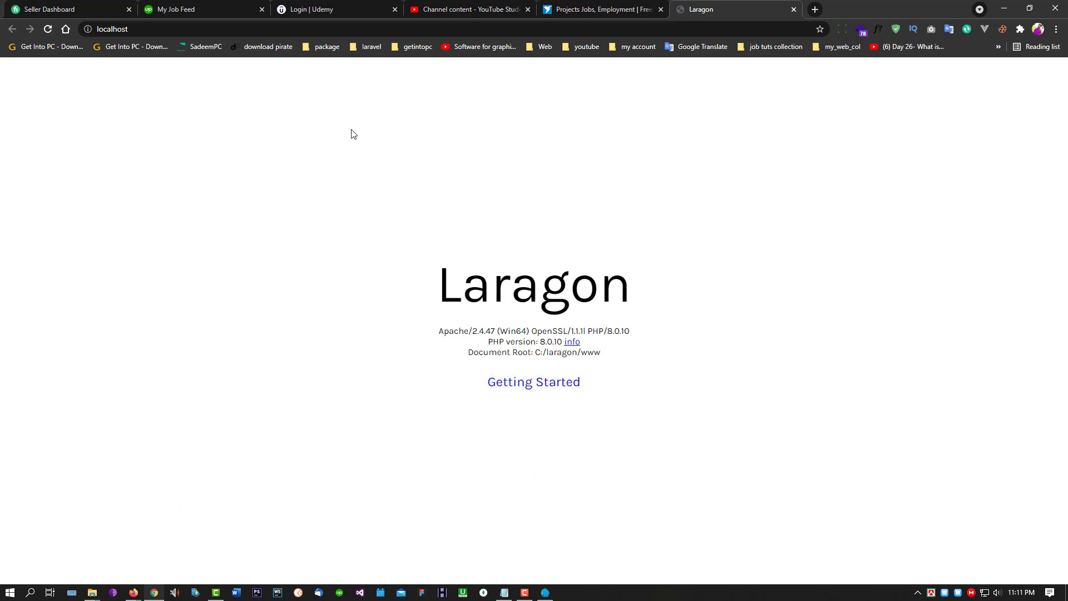
{"action": "left_click", "coordinate": [794, 10]}
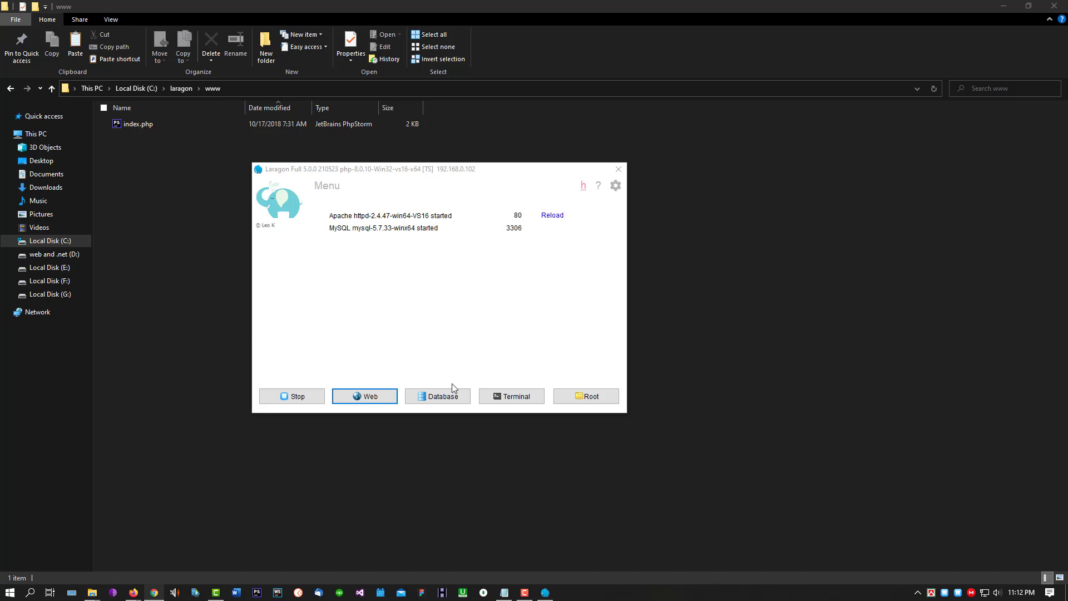
Step: Open the database manager from Laragon, reposition its session manager window, and add a new session
{"action": "left_click", "coordinate": [345, 389]}
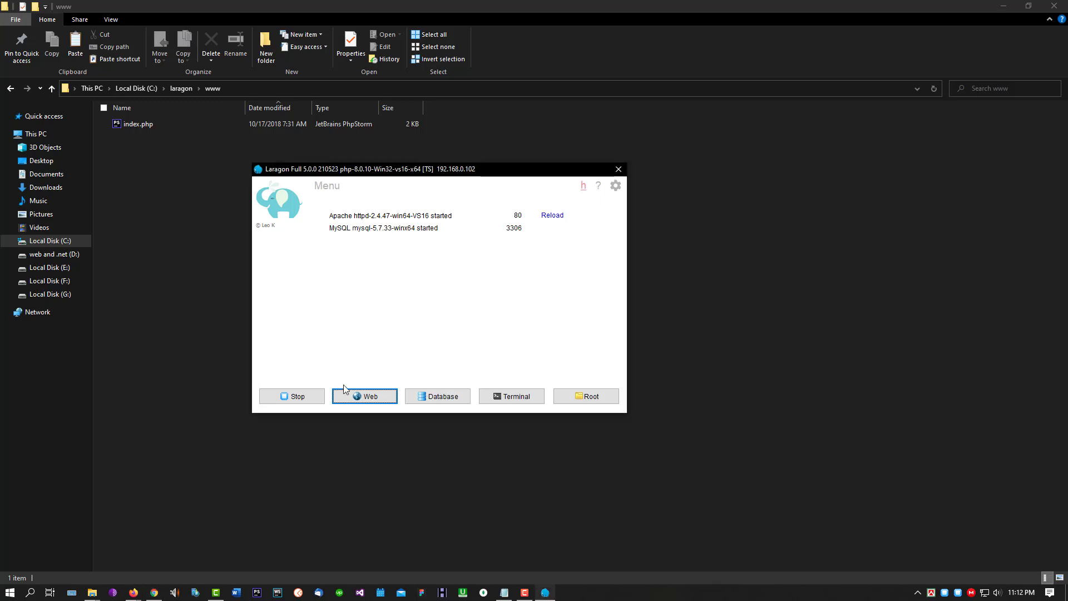
{"action": "left_click", "coordinate": [439, 400]}
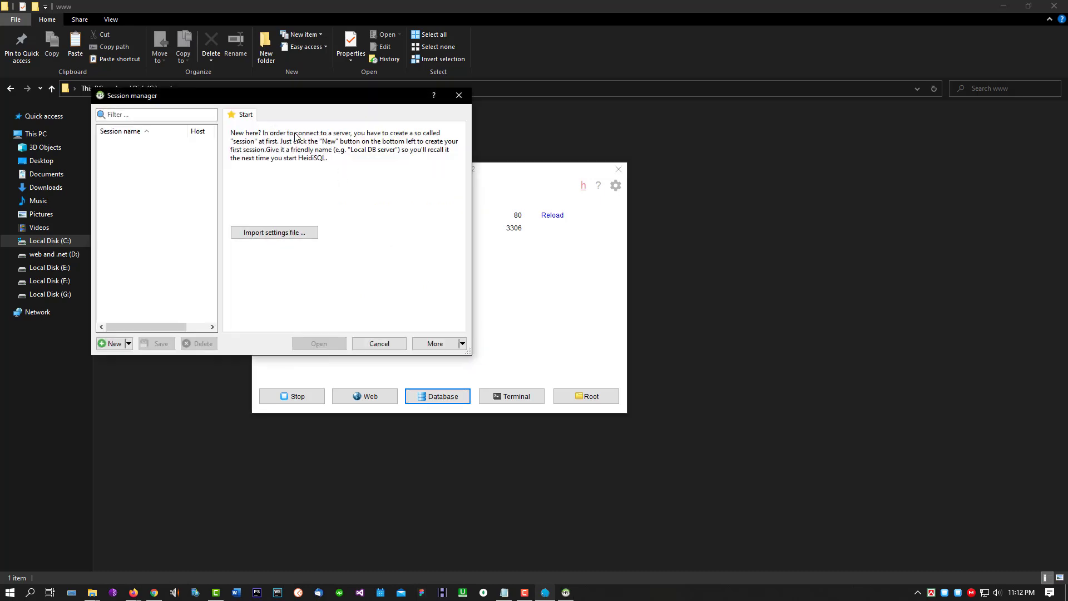
{"action": "left_click_drag", "start_coordinate": [258, 106], "coordinate": [352, 145]}
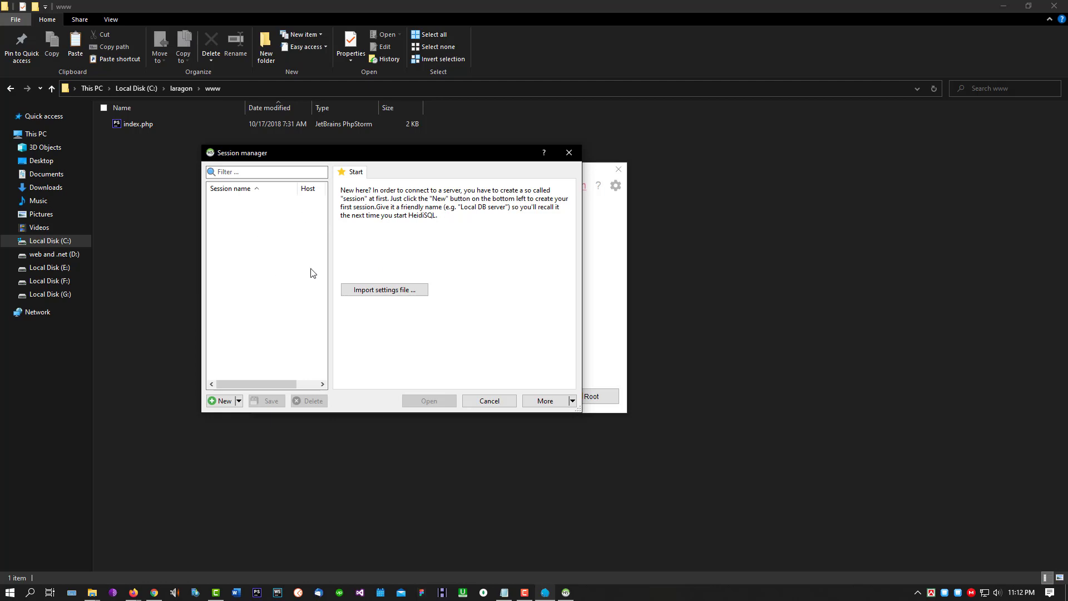
{"action": "left_click", "coordinate": [221, 401]}
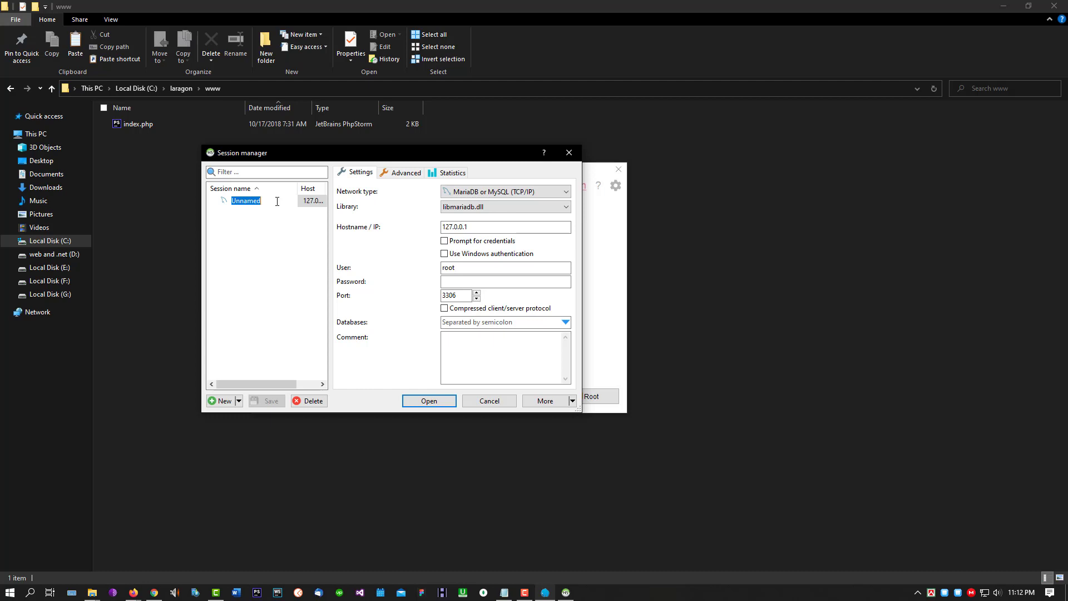
{"action": "type", "text": "localhost"}
{"action": "key", "text": "BackSpace"}
{"action": "key", "text": "BackSpace"}
{"action": "key", "text": "BackSpace"}
{"action": "key", "text": "BackSpace"}
{"action": "key", "text": "BackSpace"}
{"action": "key", "text": "BackSpace"}
{"action": "key", "text": "BackSpace"}
{"action": "key", "text": "BackSpace"}
Step: Name the new database session php-pdo
{"action": "type", "text": "php-pdo"}
{"action": "key", "text": "Return"}
{"action": "key", "text": "End"}
{"action": "left_click", "coordinate": [266, 236]}
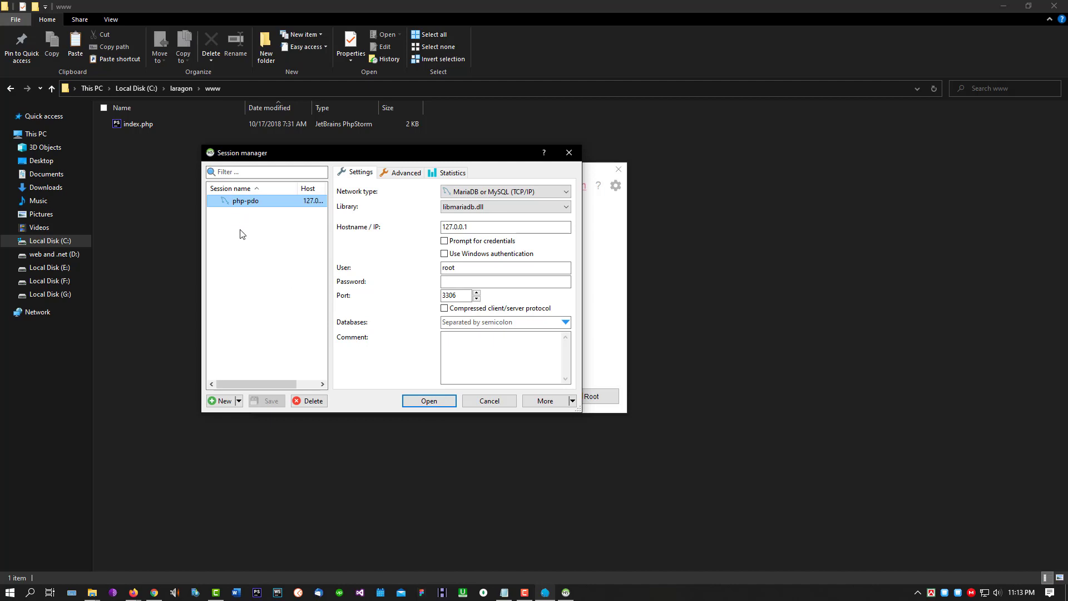
Step: Create two more database sessions named laravel and wordpress
{"action": "left_click", "coordinate": [233, 397]}
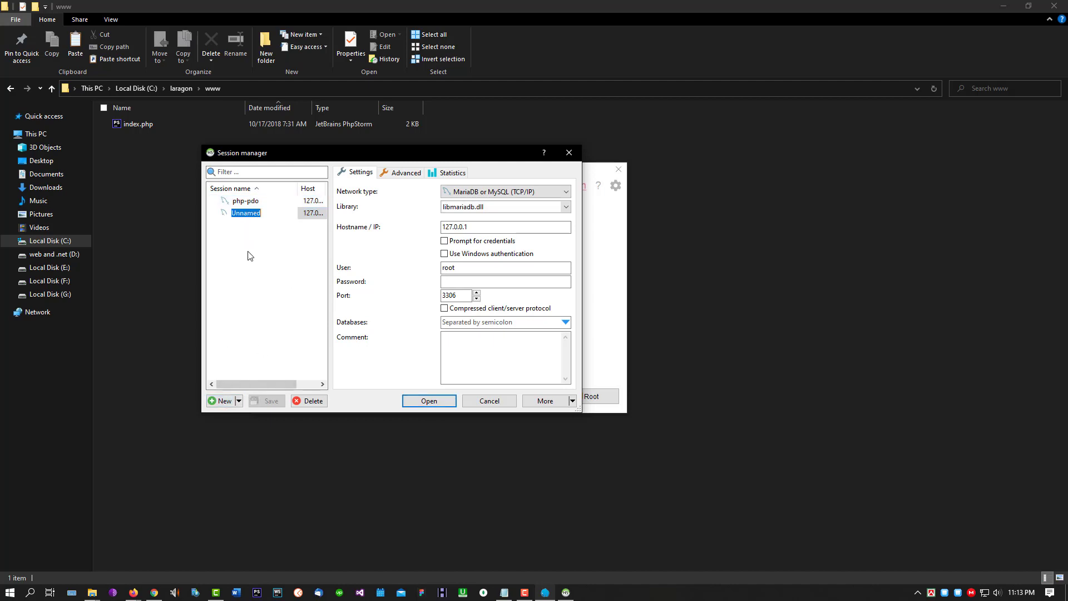
{"action": "type", "text": "laravel"}
{"action": "left_click", "coordinate": [222, 401]}
{"action": "type", "text": "w"}
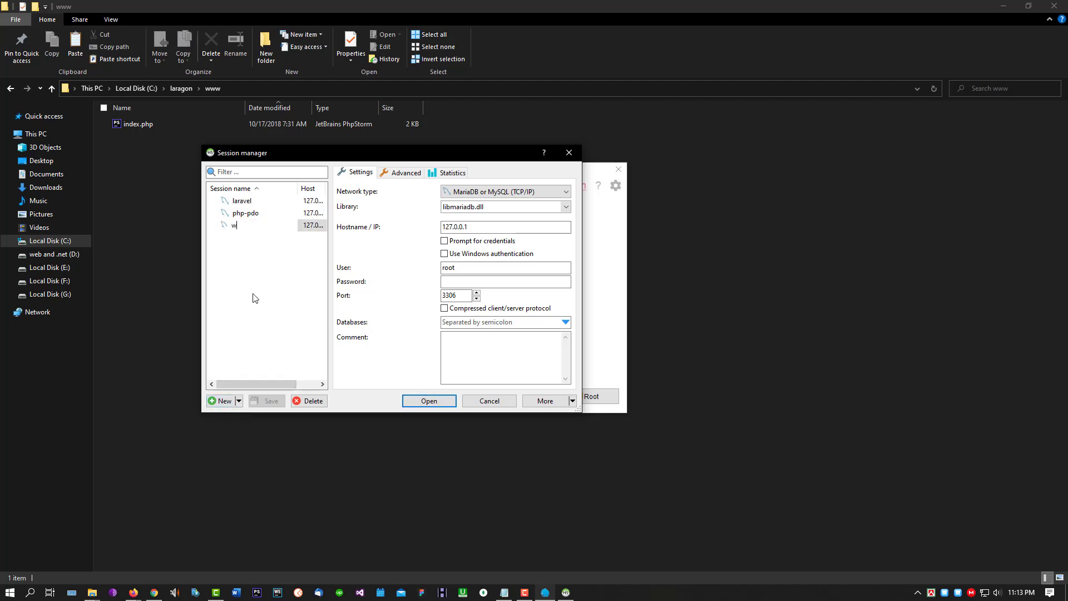
{"action": "type", "text": "ordpress"}
{"action": "key", "text": "Return"}
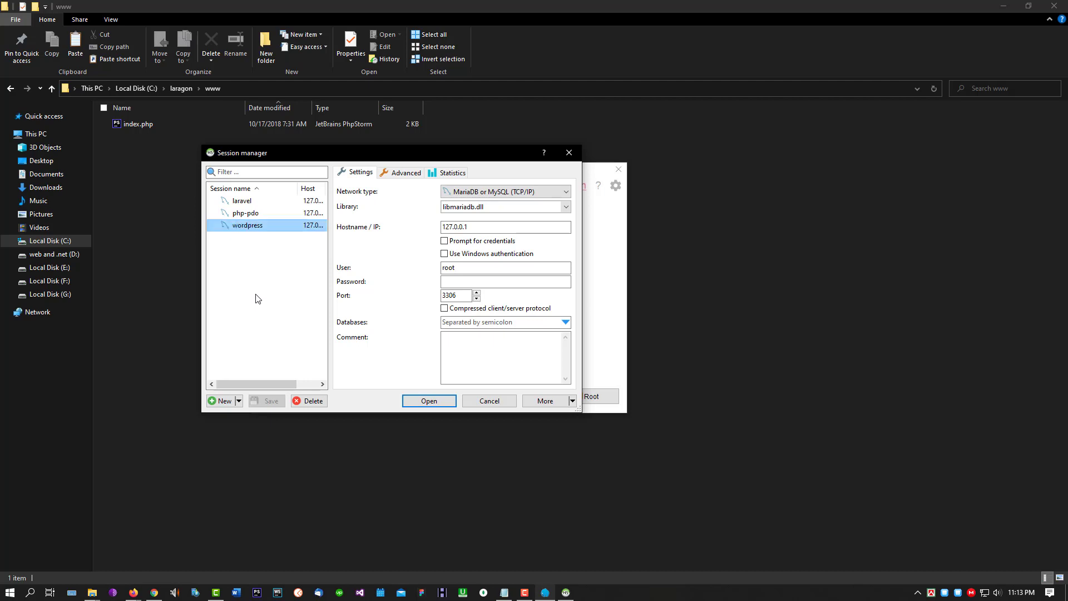
Step: Select the php-pdo session and apply the Windows10 Dark style theme in the HeidiSQL preferences
{"action": "left_click", "coordinate": [254, 216]}
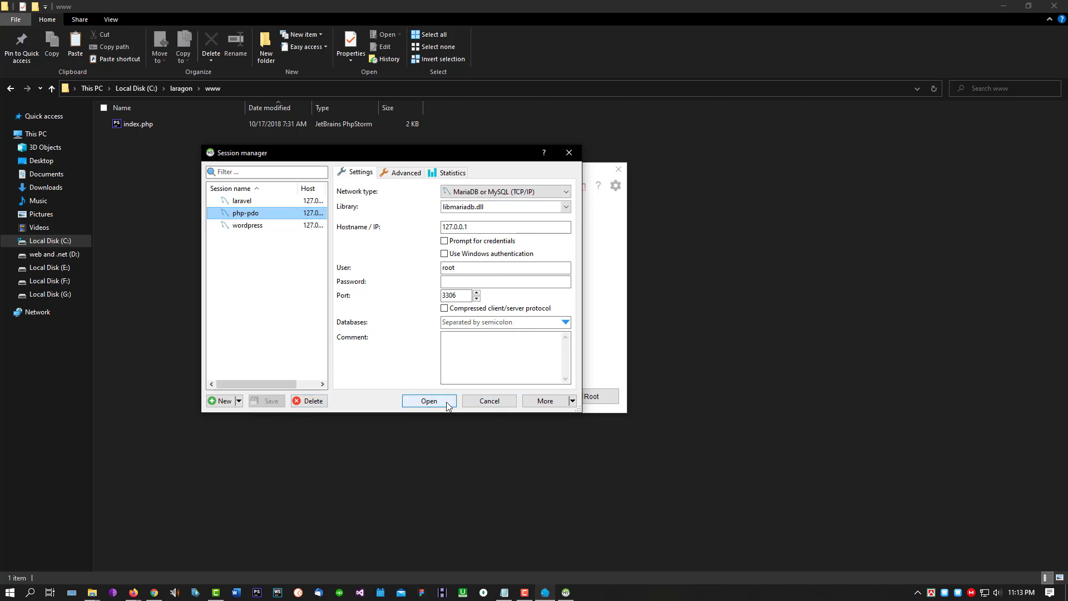
{"action": "left_click", "coordinate": [572, 401]}
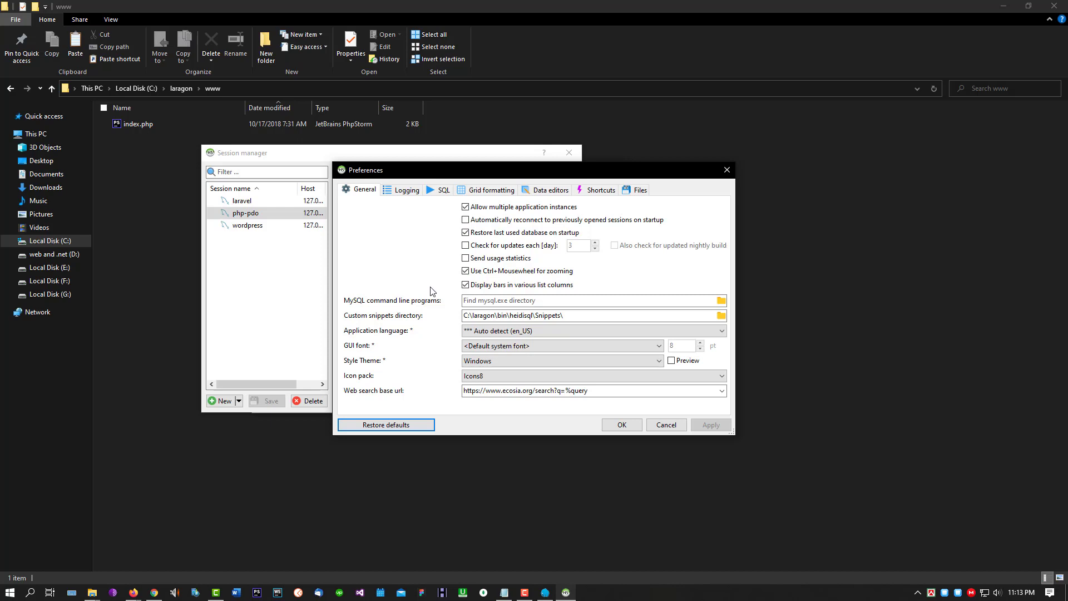
{"action": "left_click", "coordinate": [503, 361]}
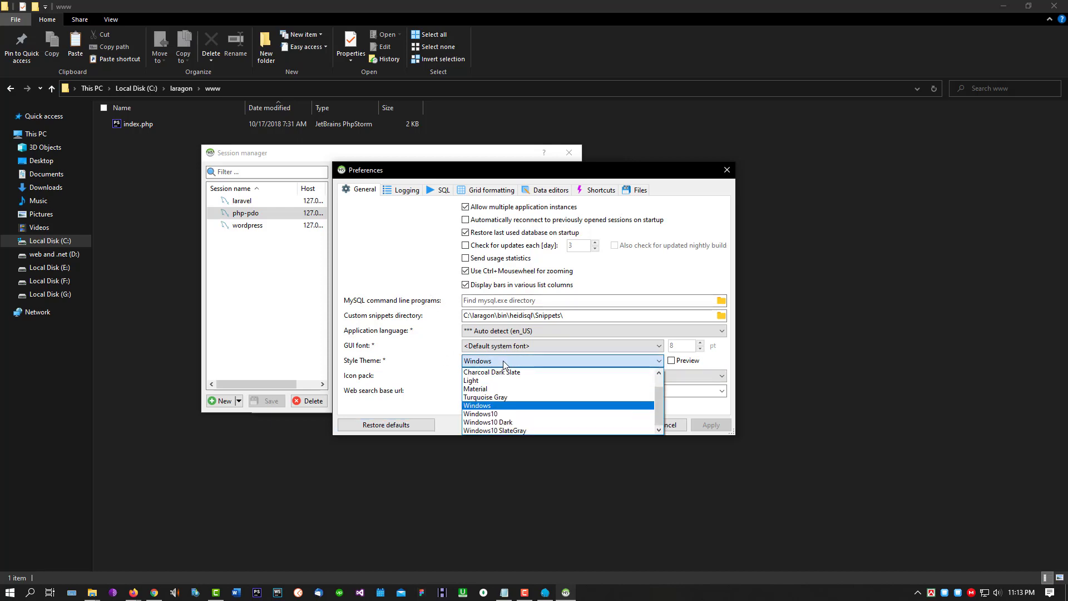
{"action": "left_click", "coordinate": [494, 422]}
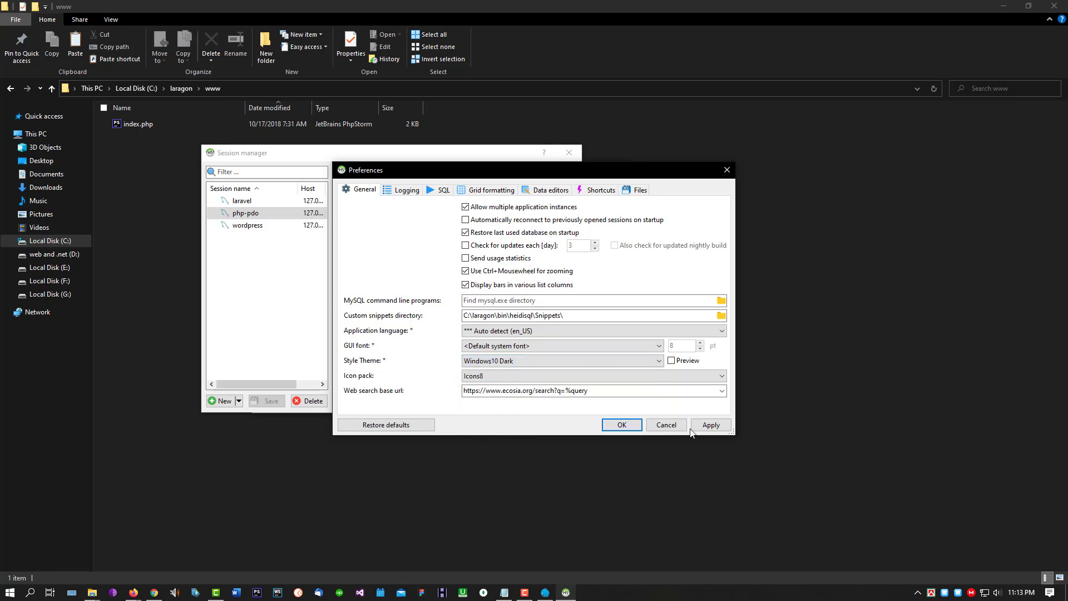
{"action": "left_click", "coordinate": [711, 424]}
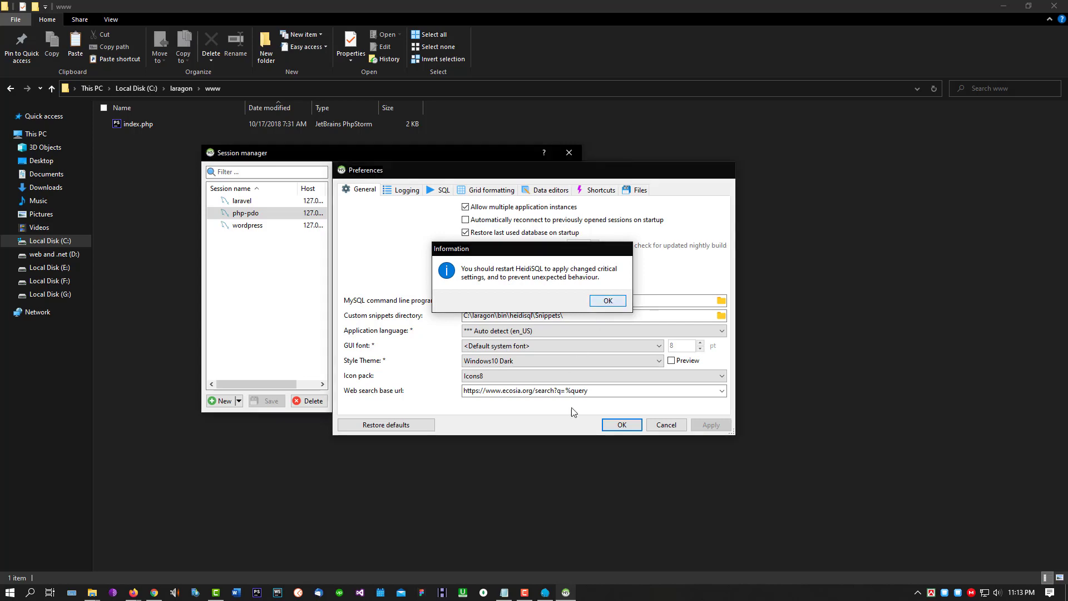
{"action": "left_click", "coordinate": [606, 301]}
Step: Open the php-pdo session in a maximized window to view its databases, and close HeidiSQL
{"action": "left_click", "coordinate": [437, 406]}
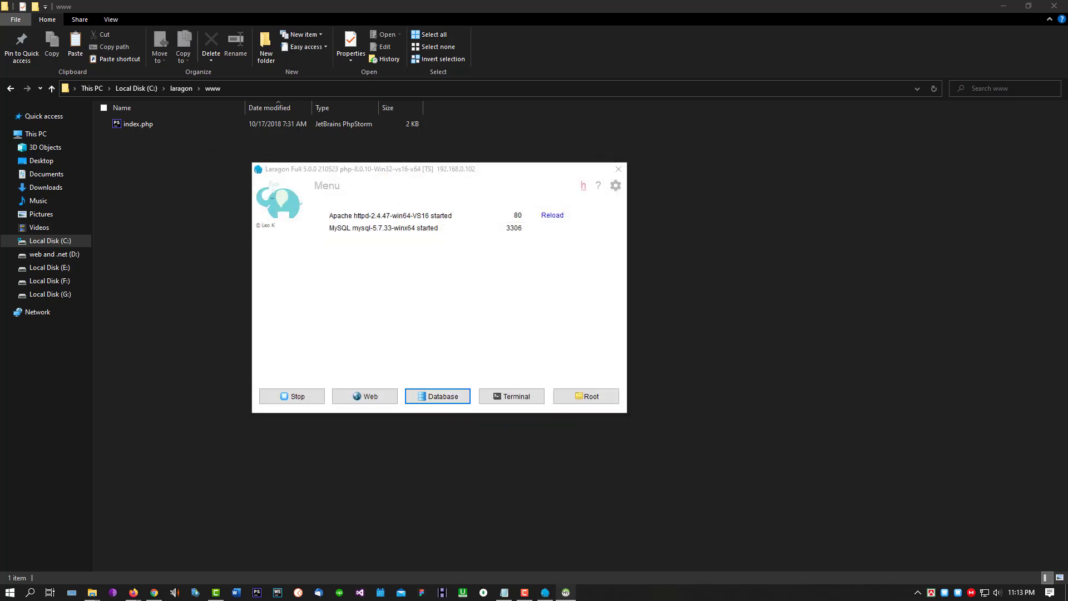
{"action": "left_click_drag", "start_coordinate": [326, 133], "coordinate": [461, 131]}
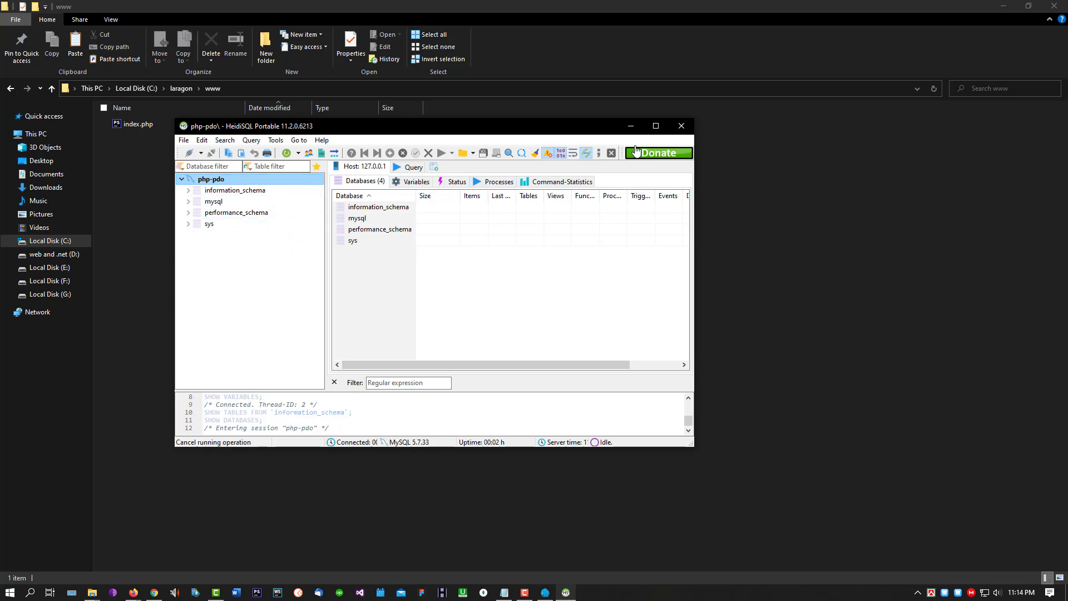
{"action": "left_click", "coordinate": [656, 126]}
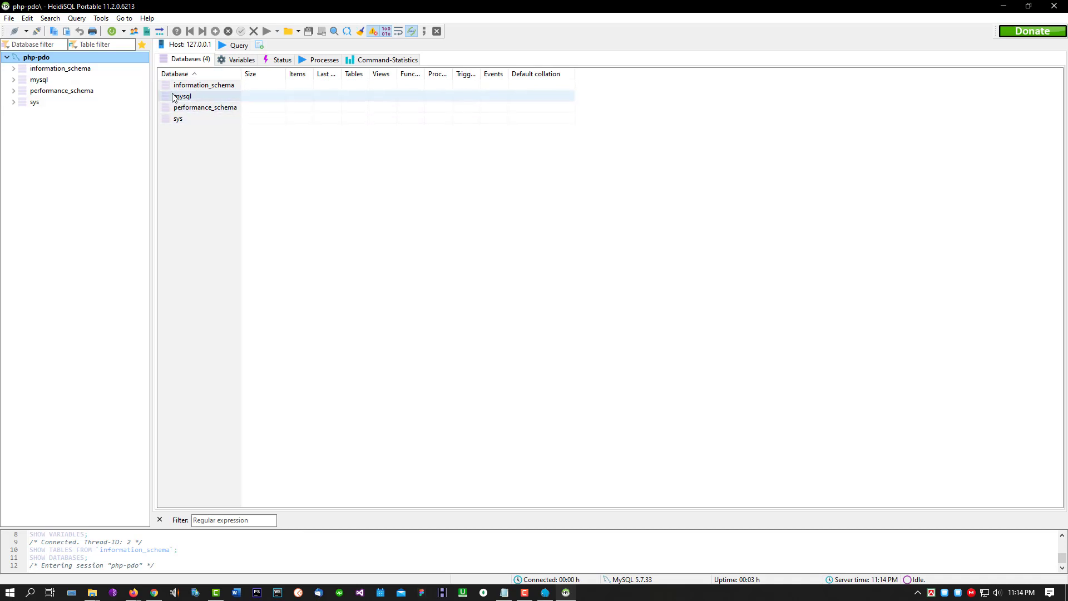
{"action": "left_click", "coordinate": [1049, 6]}
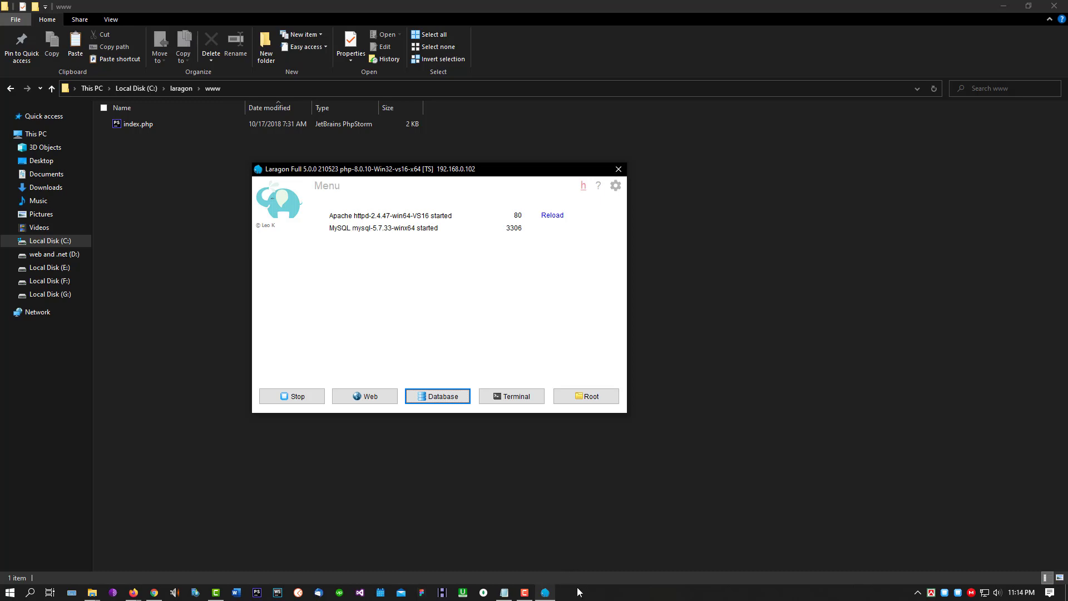
Step: Pin Laragon to the Windows taskbar and place its icon right after the Word icon
{"action": "right_click", "coordinate": [545, 593]}
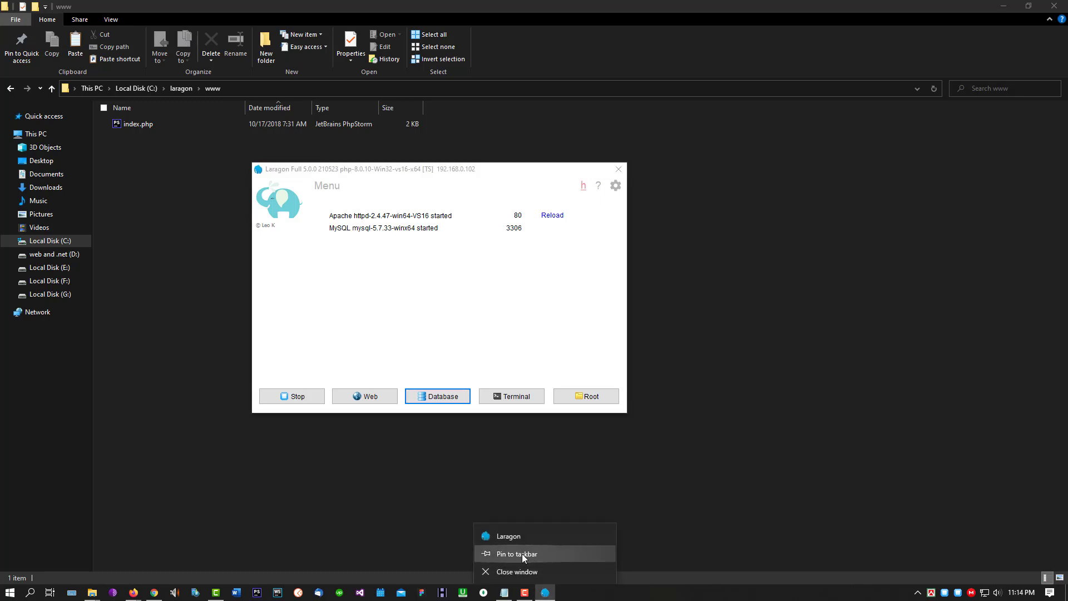
{"action": "left_click", "coordinate": [522, 553]}
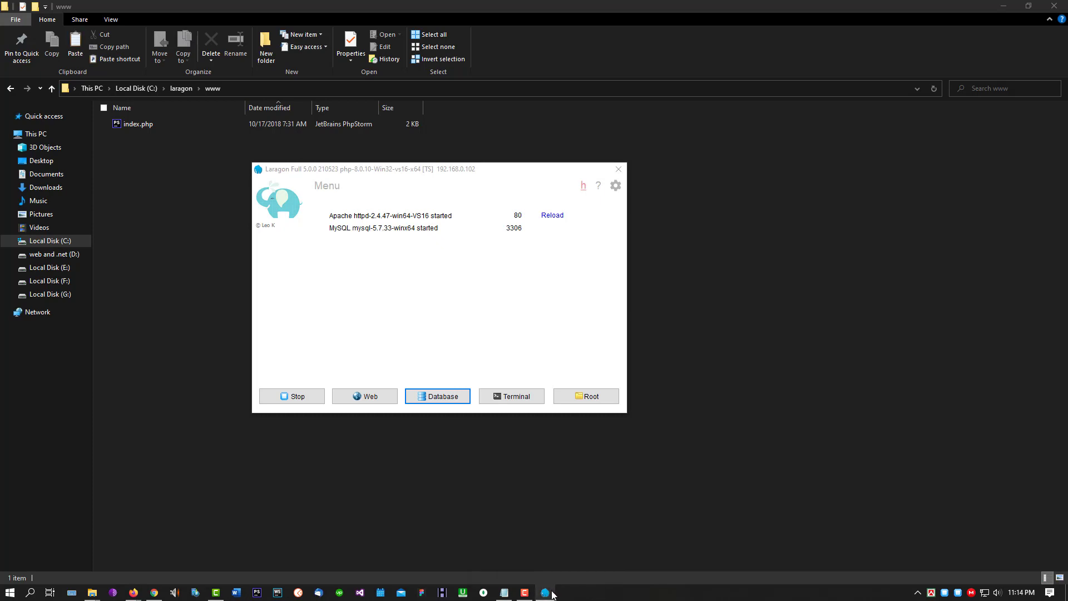
{"action": "left_click_drag", "start_coordinate": [552, 594], "coordinate": [258, 592]}
Step: Reopen the database manager from Laragon and pin HeidiSQL to the taskbar right after the Laragon icon
{"action": "left_click", "coordinate": [430, 382]}
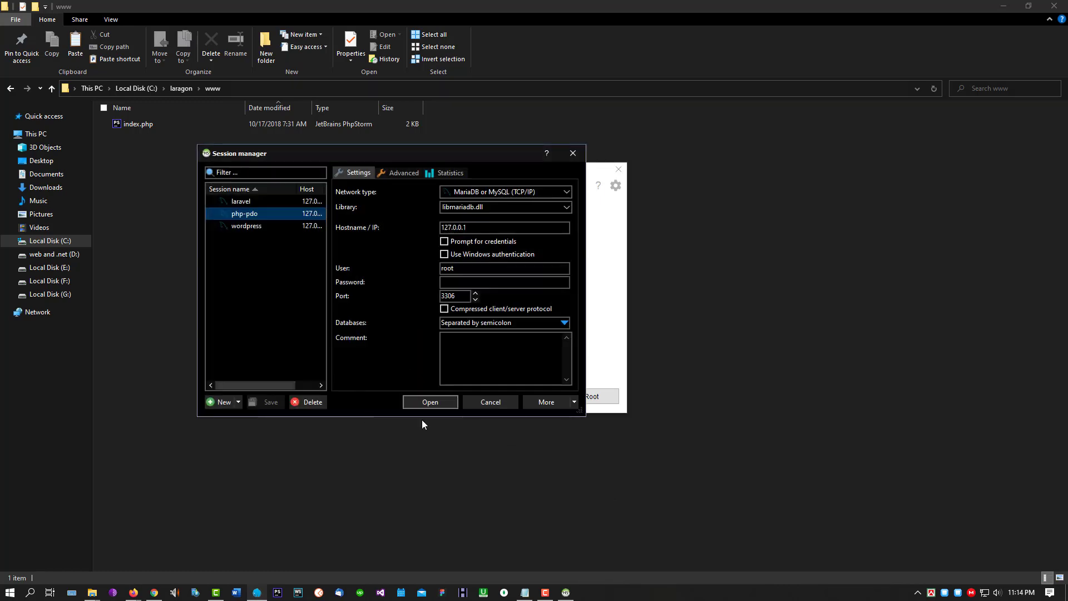
{"action": "right_click", "coordinate": [566, 592]}
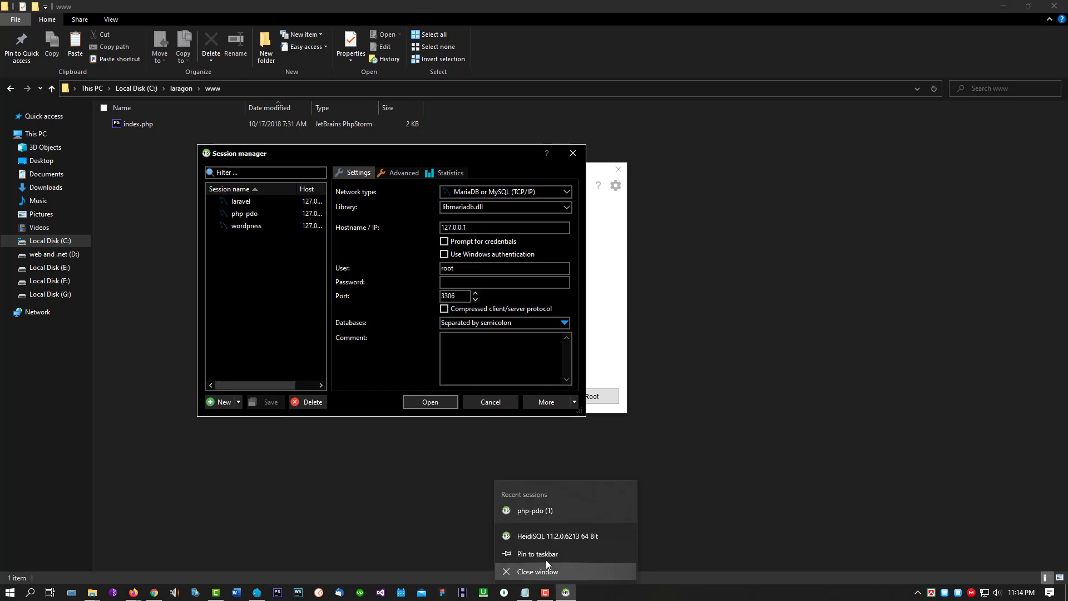
{"action": "left_click", "coordinate": [542, 555]}
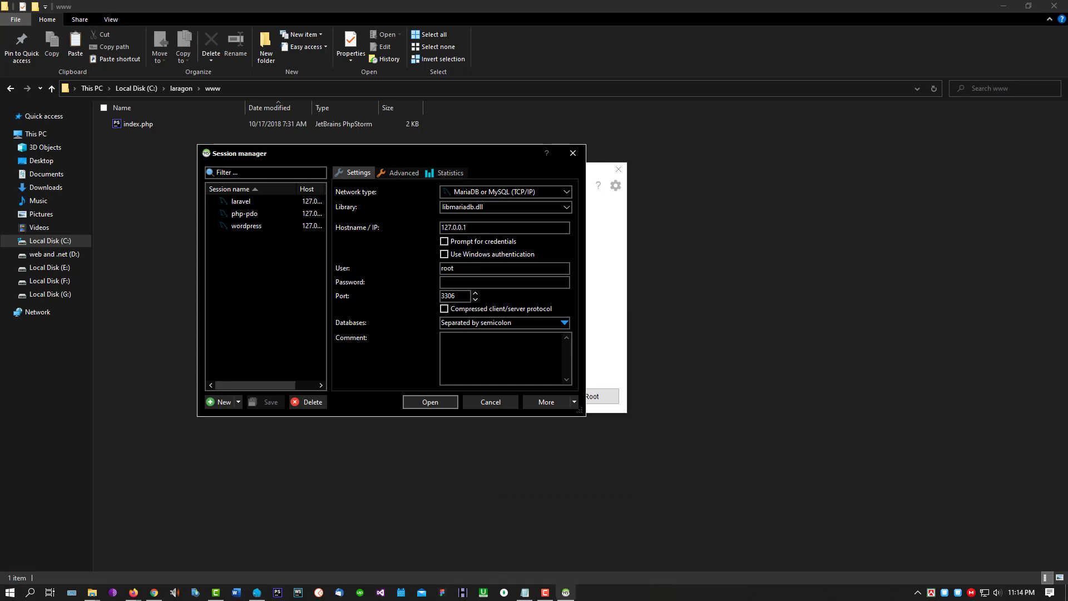
{"action": "left_click_drag", "start_coordinate": [569, 596], "coordinate": [279, 592]}
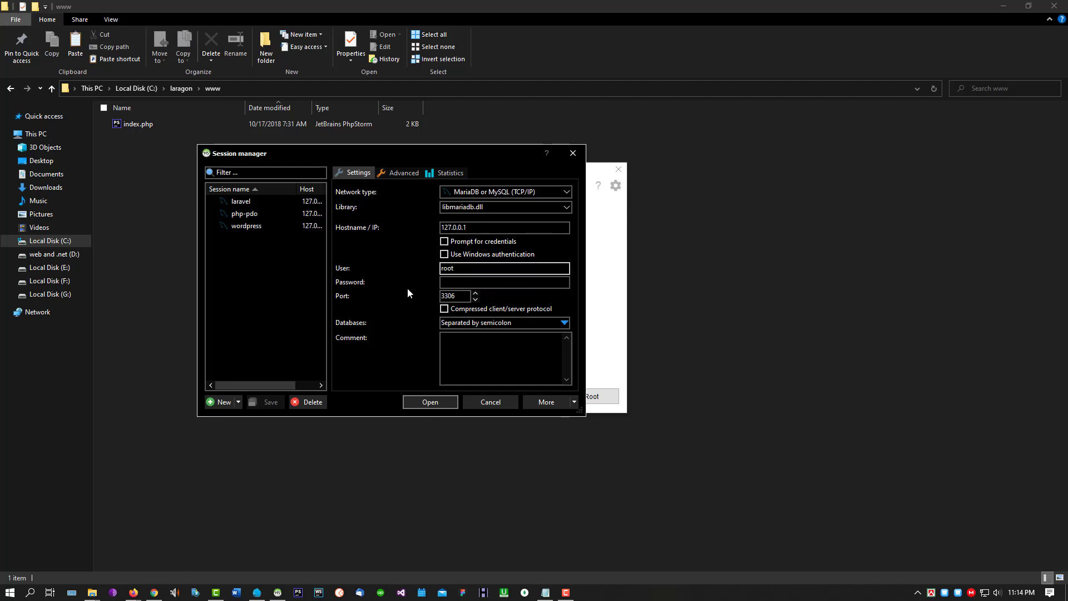
Step: Check the style theme in the HeidiSQL preferences, and open the php-pdo session to view it before closing it
{"action": "left_click", "coordinate": [567, 403]}
{"action": "left_click", "coordinate": [556, 415]}
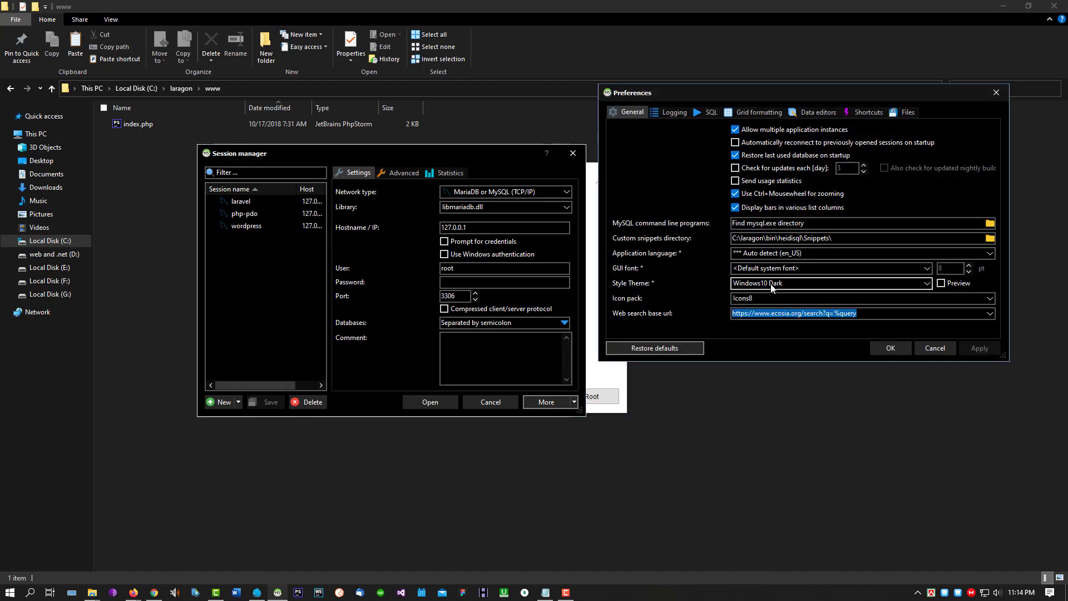
{"action": "left_click", "coordinate": [935, 349]}
{"action": "left_click", "coordinate": [433, 400]}
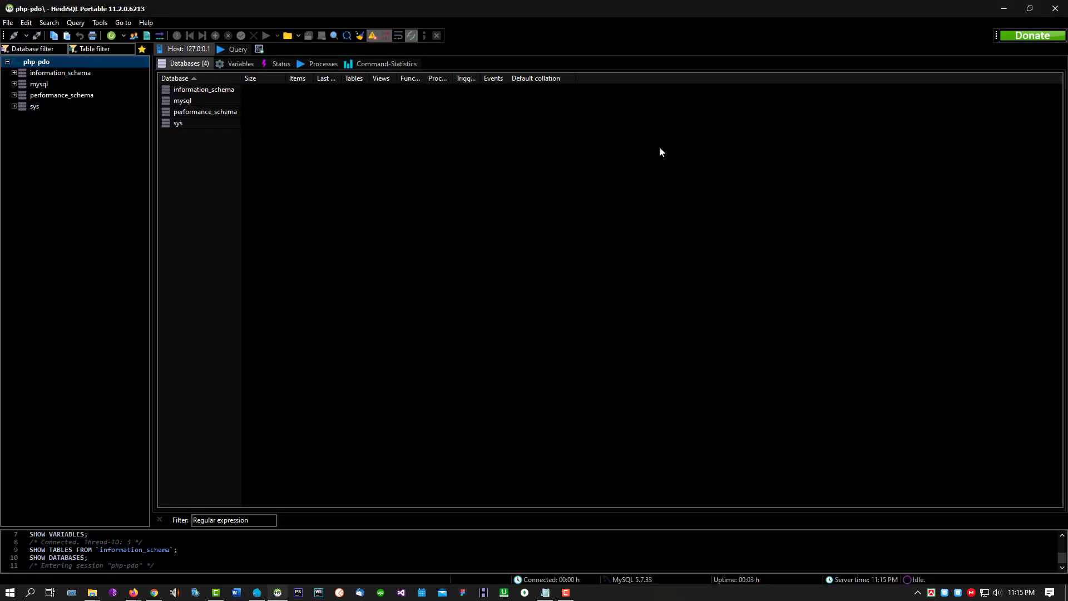
{"action": "left_click", "coordinate": [1053, 13]}
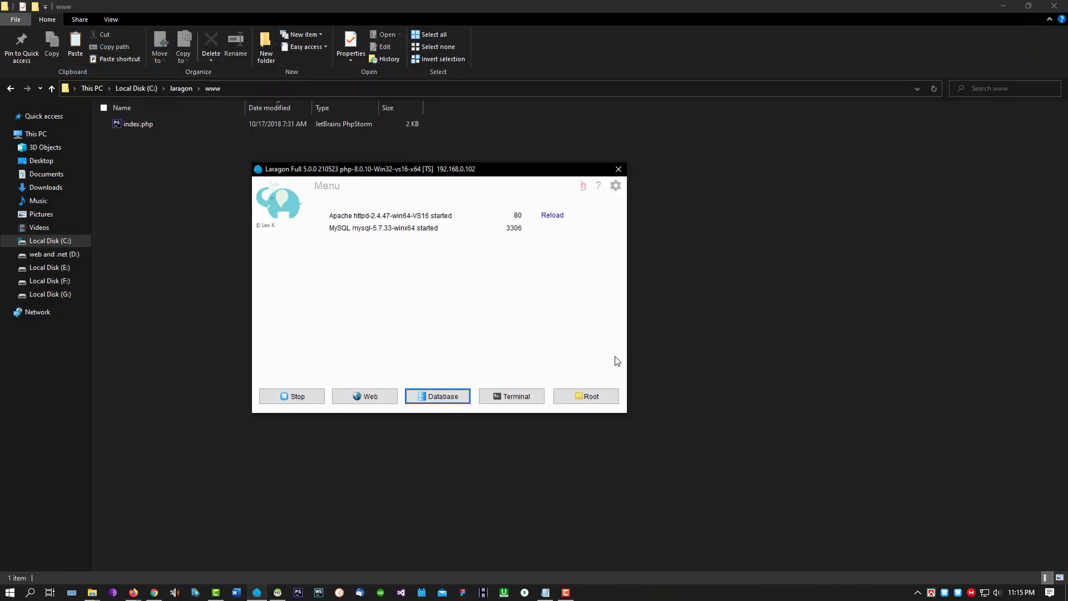
Step: Stop all Laragon services, close the Laragon window, and dismiss its notification
{"action": "left_click", "coordinate": [294, 399]}
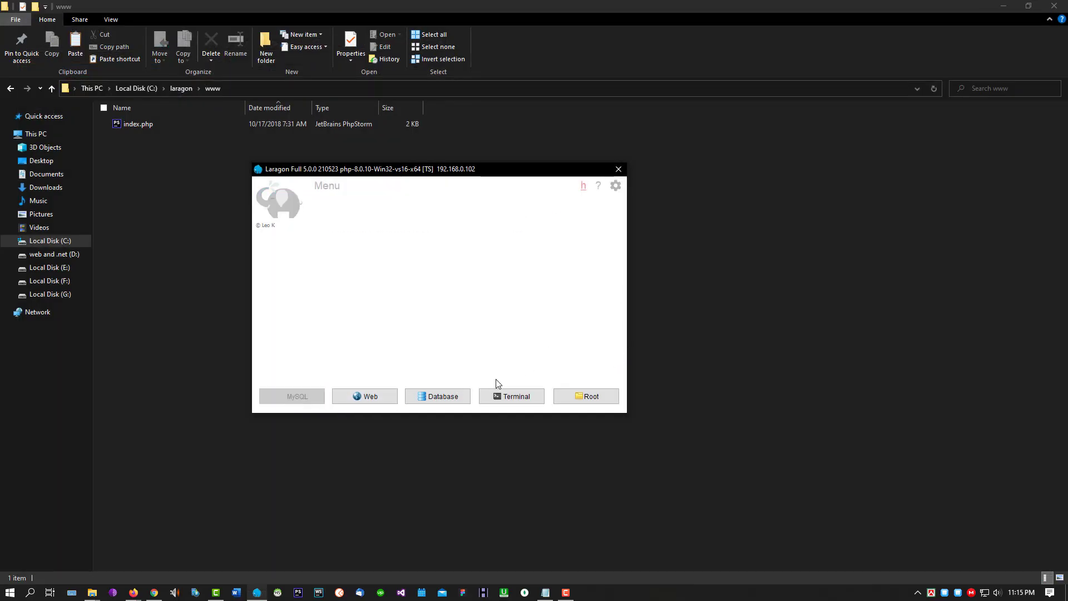
{"action": "left_click", "coordinate": [619, 170]}
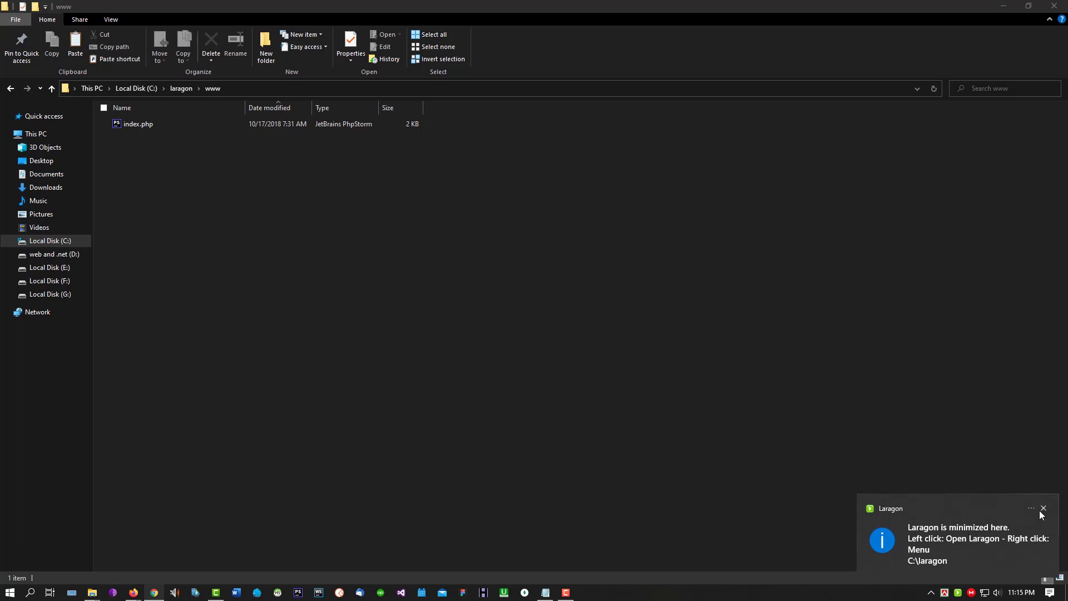
{"action": "left_click", "coordinate": [1043, 509]}
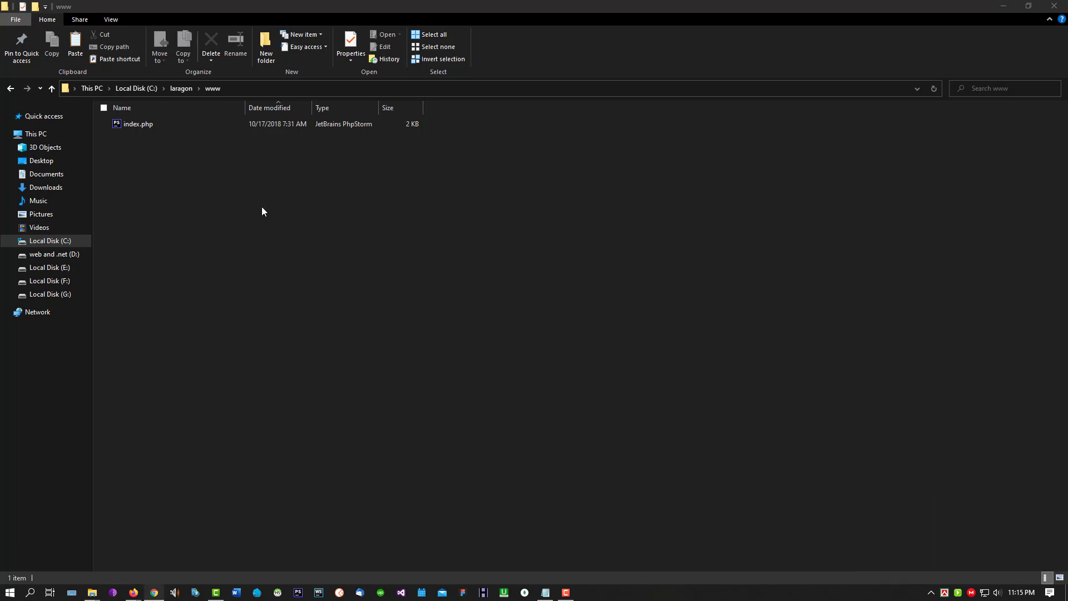
Step: Delete index.php from the C:\laragon\www folder
{"action": "left_click", "coordinate": [138, 125]}
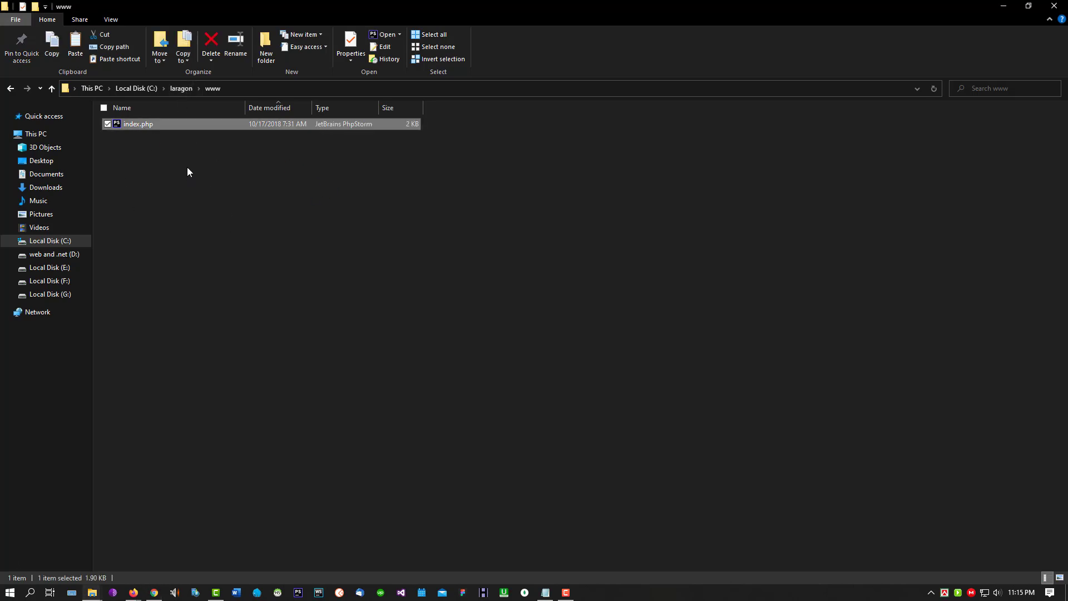
{"action": "key", "text": "Delete"}
{"action": "key", "text": "Return"}
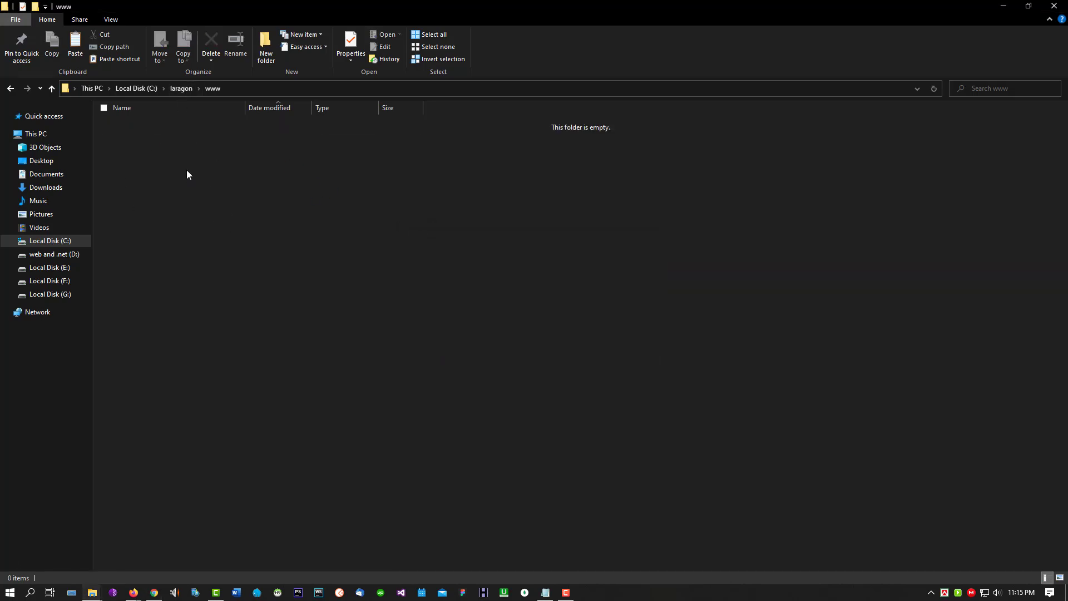
{"action": "left_click", "coordinate": [181, 88]}
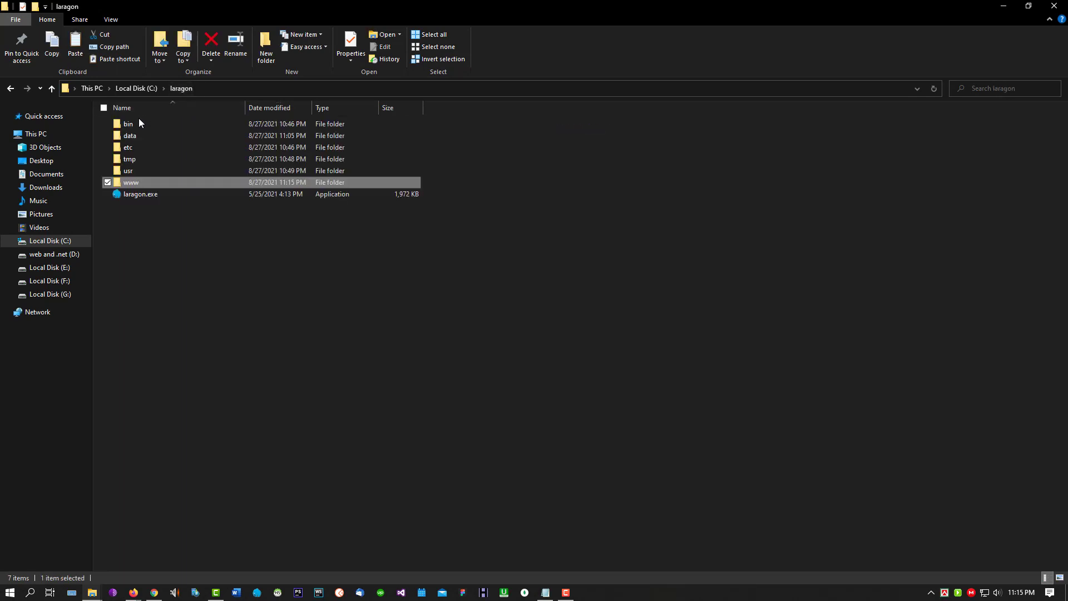
{"action": "double_click", "coordinate": [131, 184]}
{"action": "right_click", "coordinate": [143, 166]}
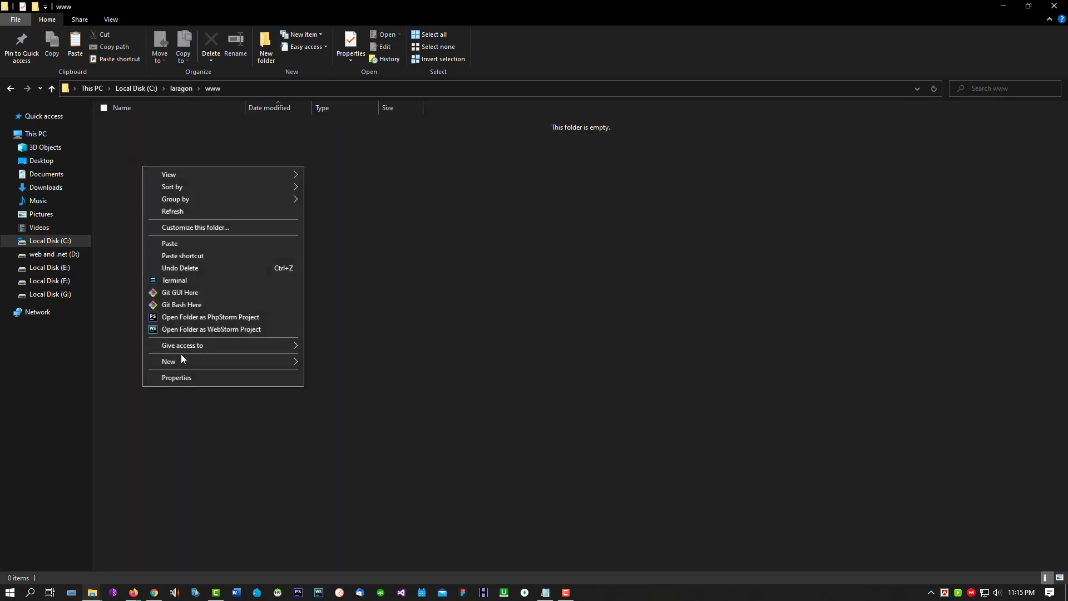
{"action": "mouse_move", "coordinate": [172, 362]}
{"action": "left_click", "coordinate": [371, 366]}
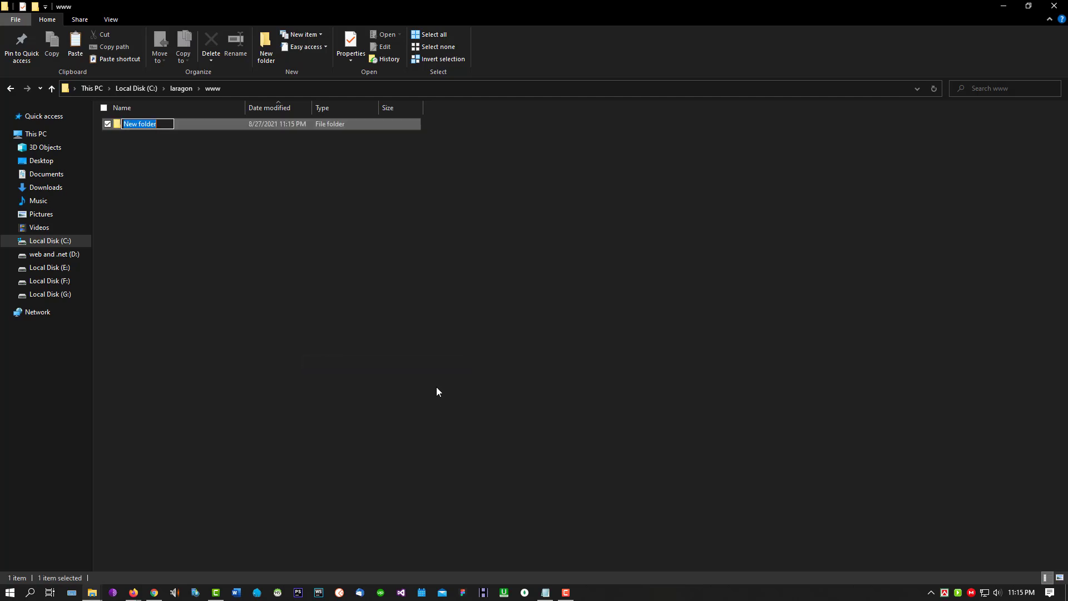
{"action": "type", "text": "php"}
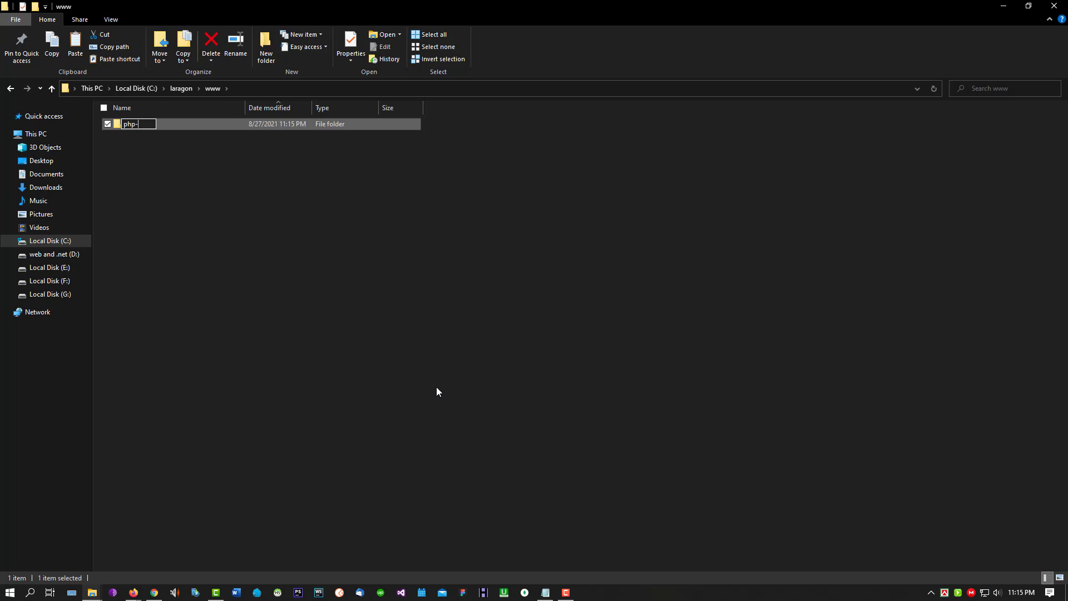
{"action": "type", "text": "-library"}
{"action": "key", "text": "Return"}
{"action": "key", "text": "Return"}
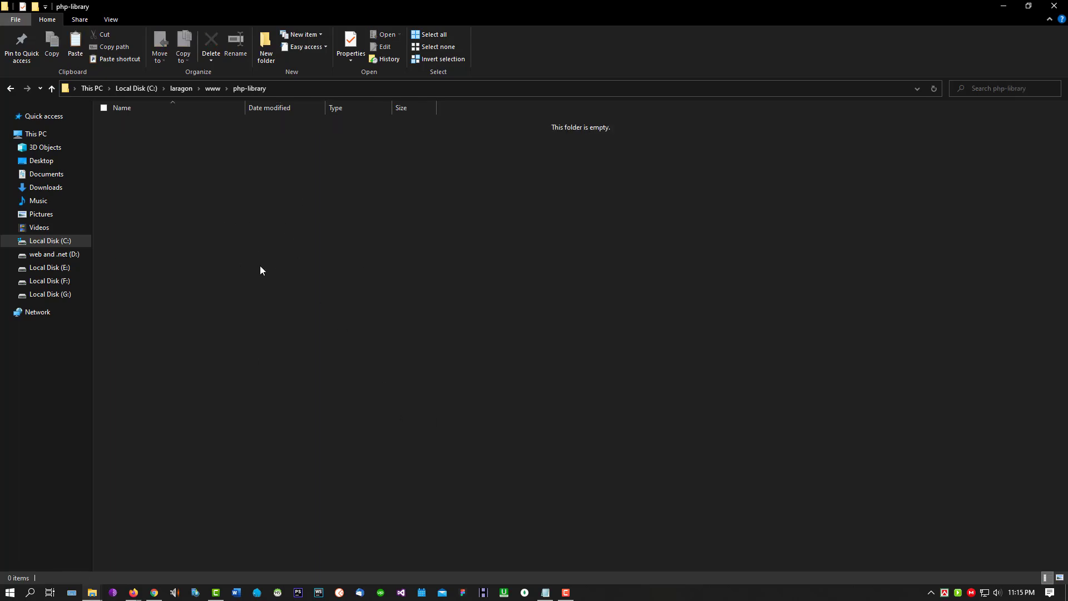
{"action": "key", "text": "BackSpace"}
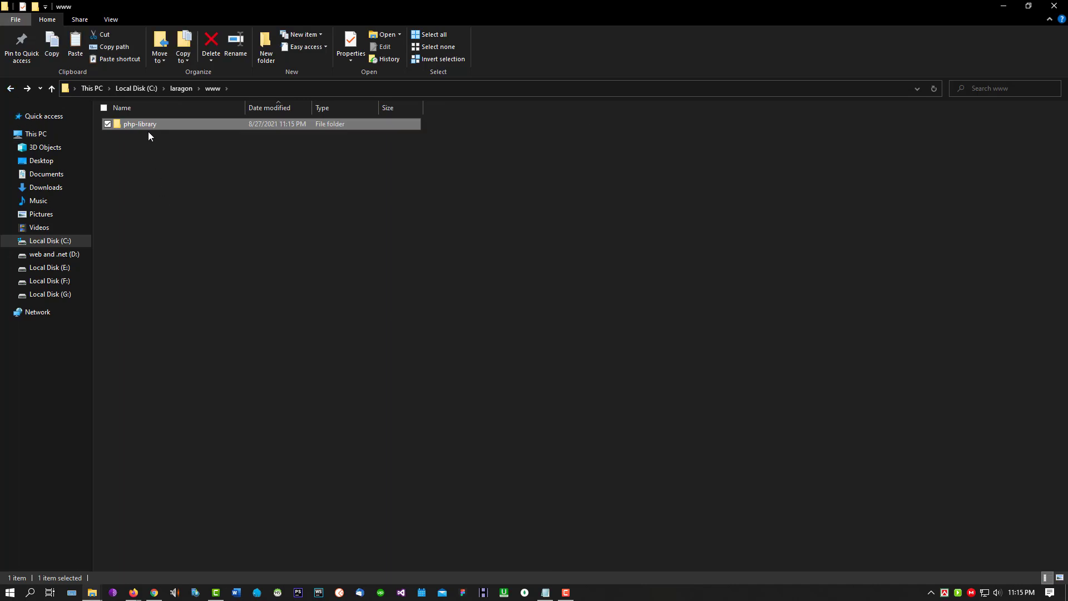
Step: Create an index.php file inside the php-library folder
{"action": "double_click", "coordinate": [148, 128]}
{"action": "right_click", "coordinate": [169, 201]}
{"action": "mouse_move", "coordinate": [219, 396]}
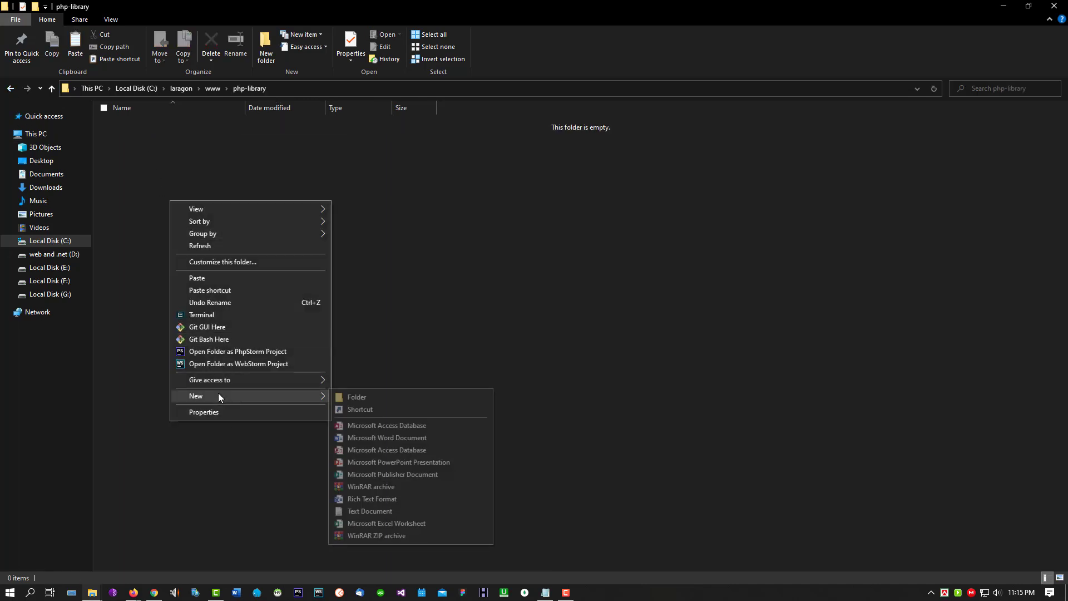
{"action": "left_click", "coordinate": [369, 511]}
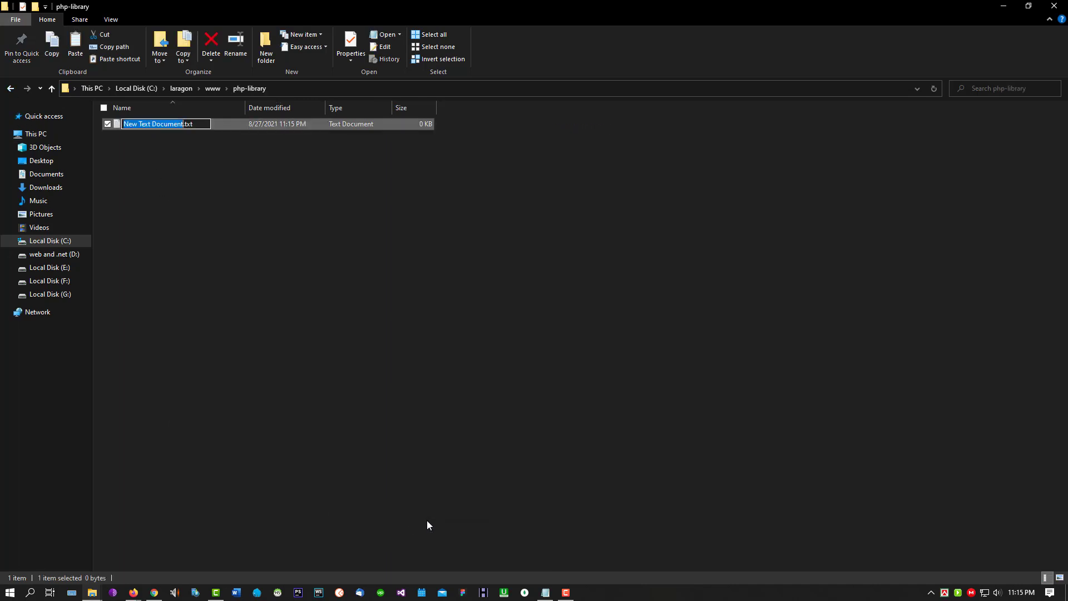
{"action": "key", "text": "ctrl+a"}
{"action": "type", "text": "index"}
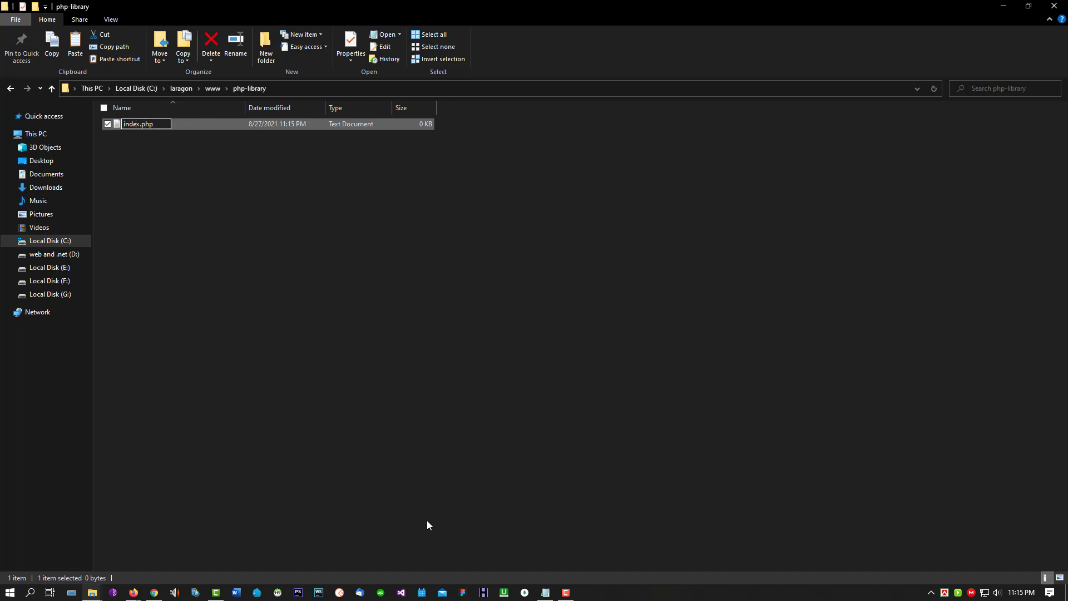
{"action": "key", "text": "Return"}
{"action": "key", "text": "Return"}
{"action": "left_click", "coordinate": [291, 324]}
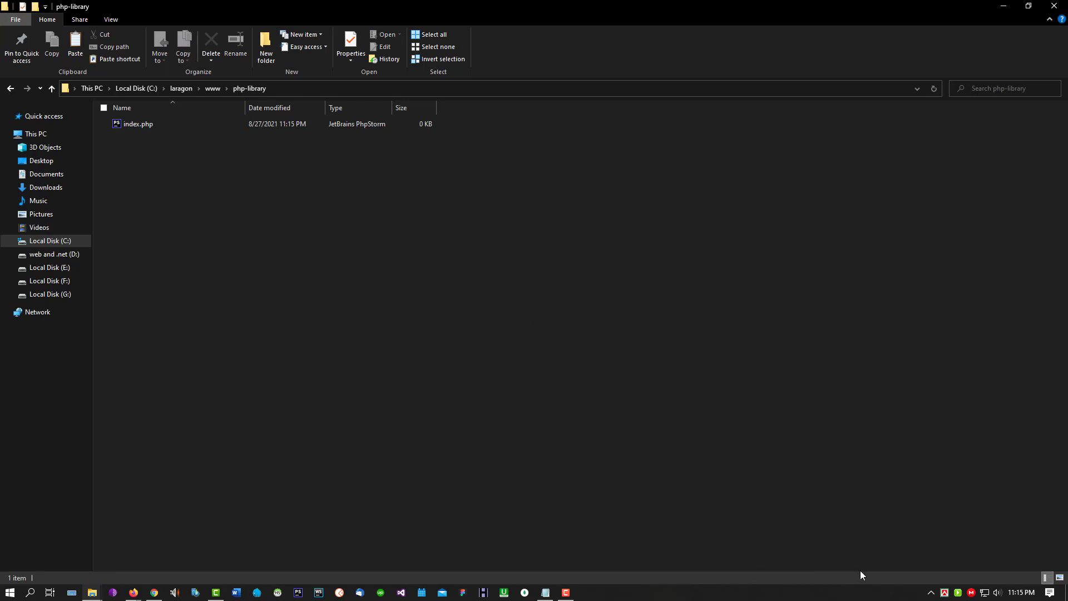
Step: Start all Laragon services, and return to the www folder to check the project folder's name
{"action": "left_click", "coordinate": [958, 592]}
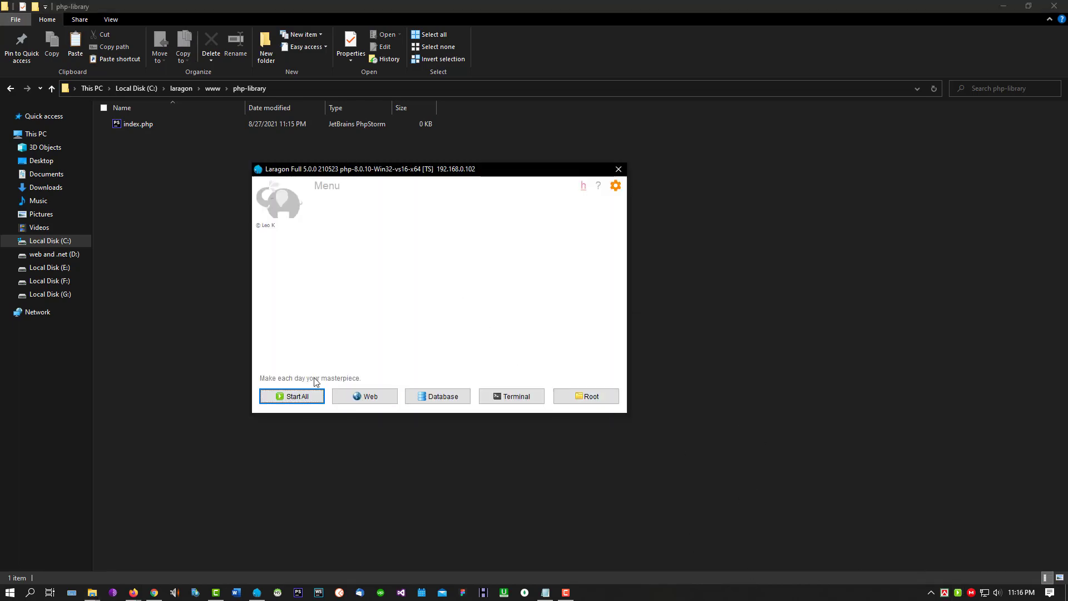
{"action": "left_click", "coordinate": [296, 397]}
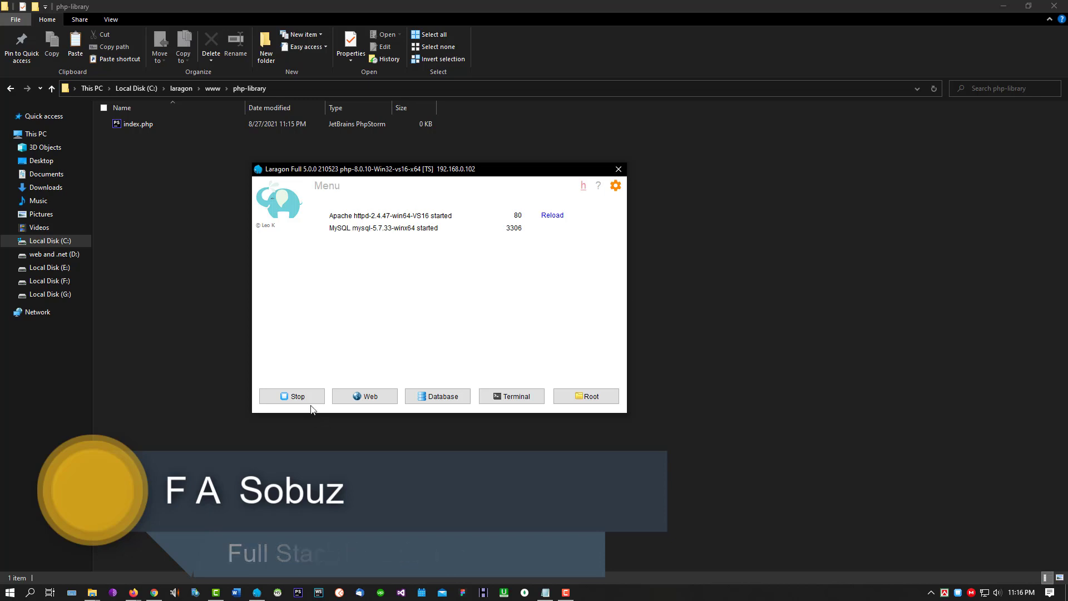
{"action": "left_click", "coordinate": [245, 89]}
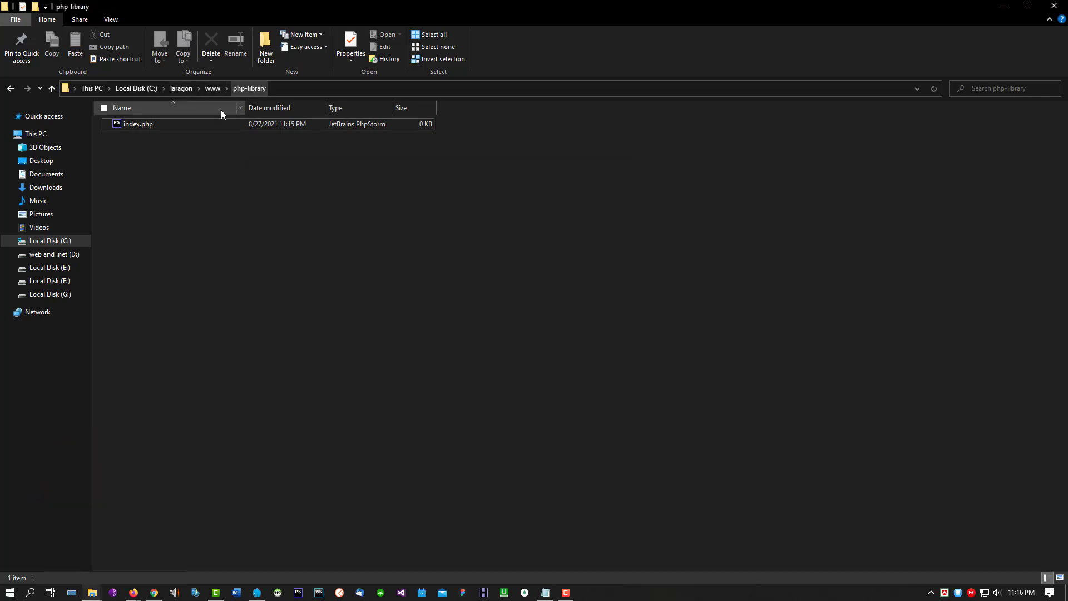
{"action": "left_click", "coordinate": [216, 90]}
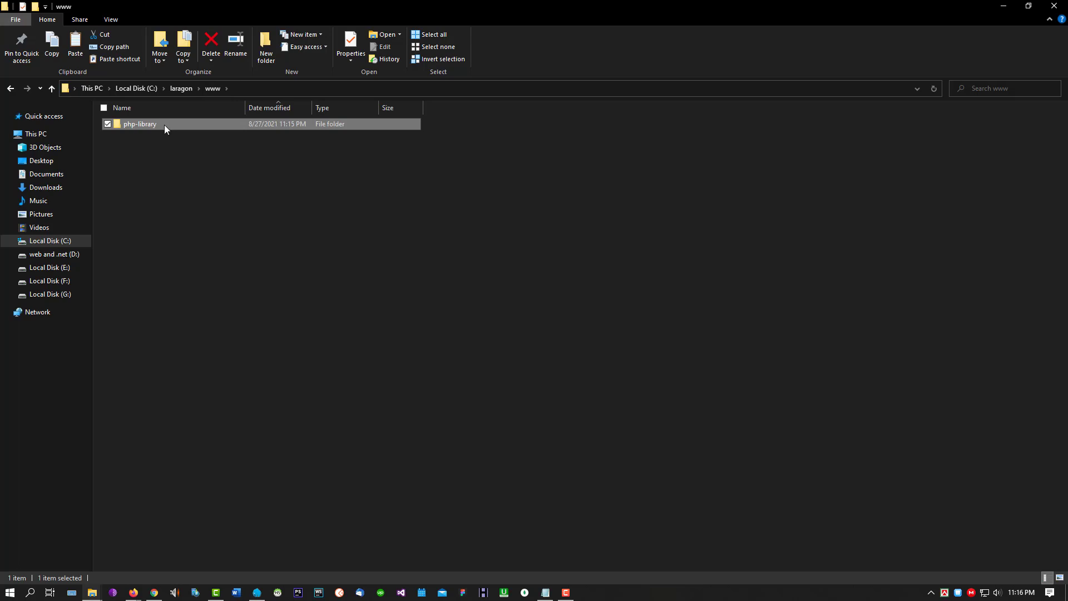
{"action": "key", "text": "F2"}
{"action": "left_click", "coordinate": [435, 402]}
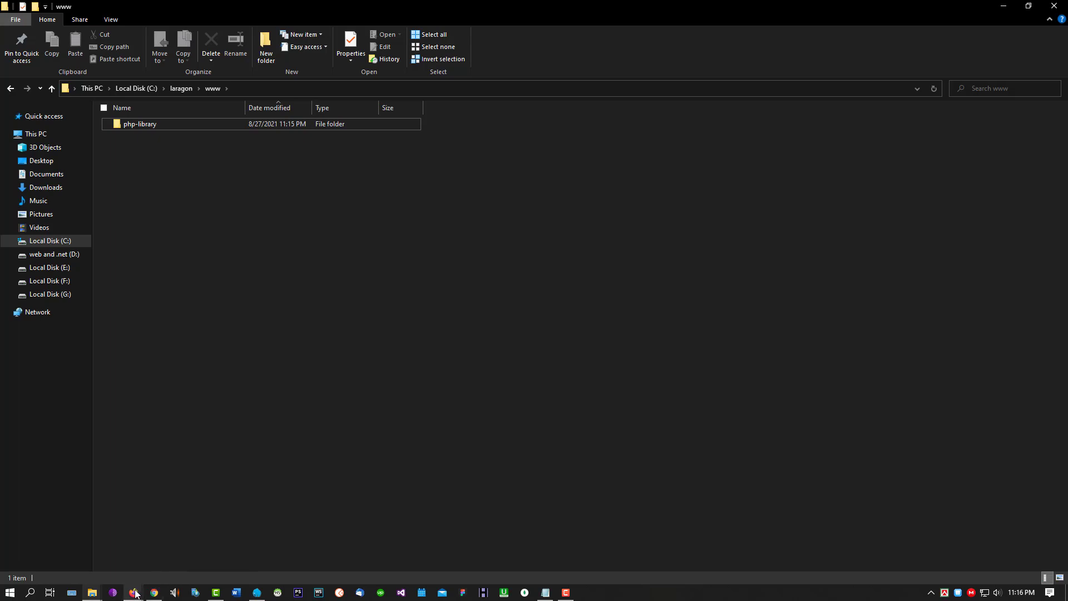
Step: Switch to Firefox and load php-library.com in the Apache Lounge download tab
{"action": "mouse_move", "coordinate": [134, 592]}
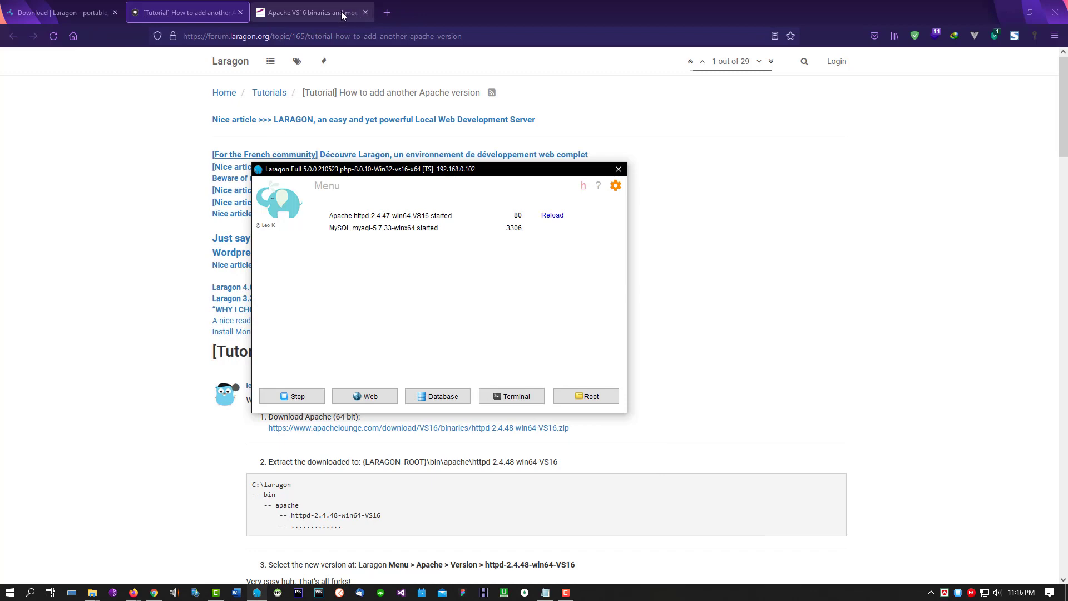
{"action": "left_click", "coordinate": [341, 11]}
{"action": "left_click", "coordinate": [364, 37]}
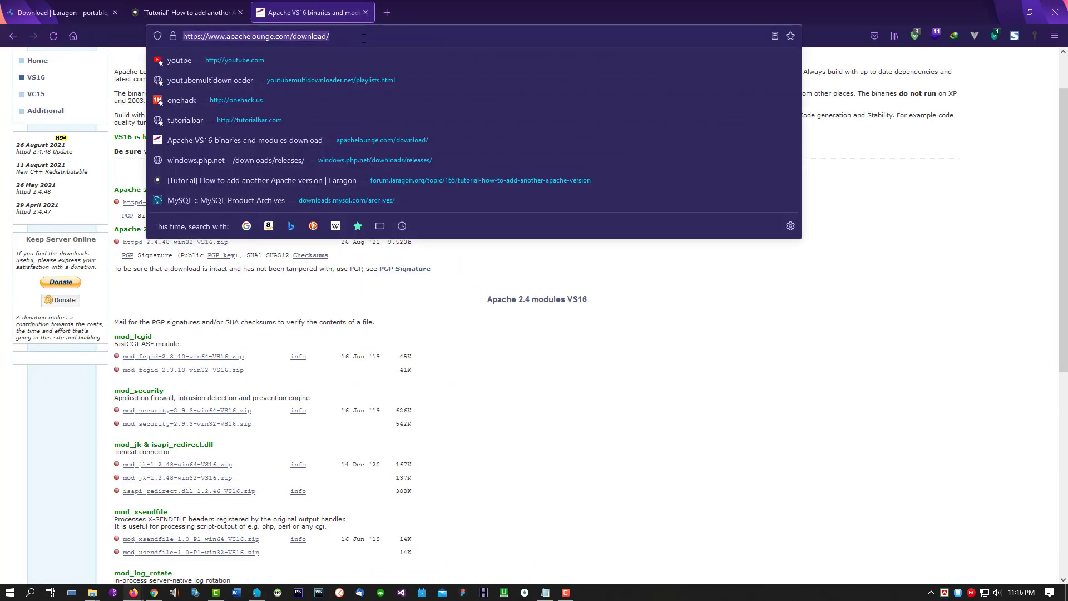
{"action": "type", "text": "php-library"}
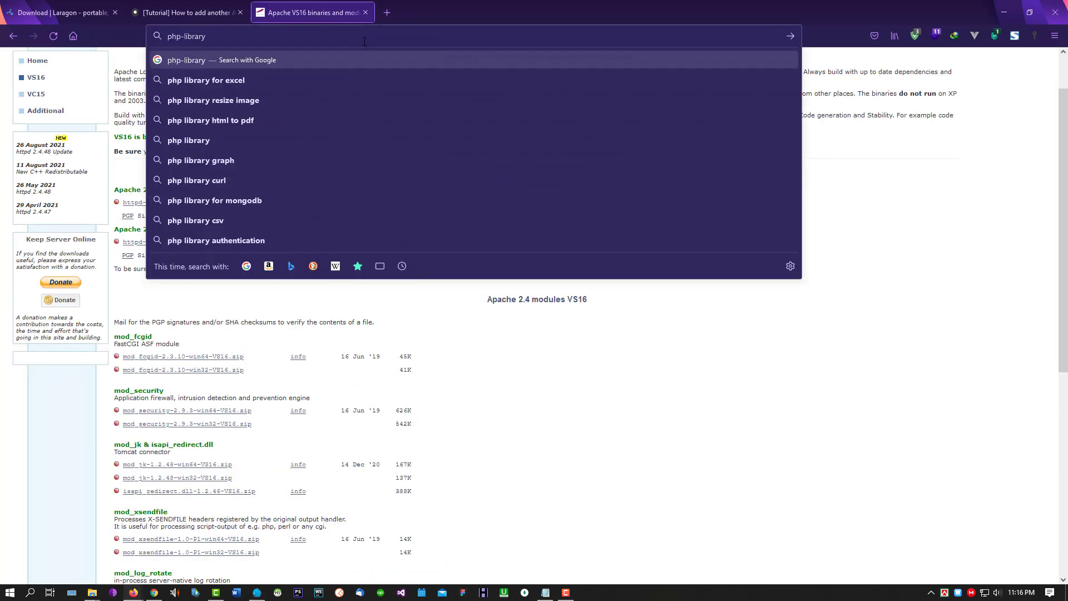
{"action": "type", "text": ".com"}
{"action": "key", "text": "Return"}
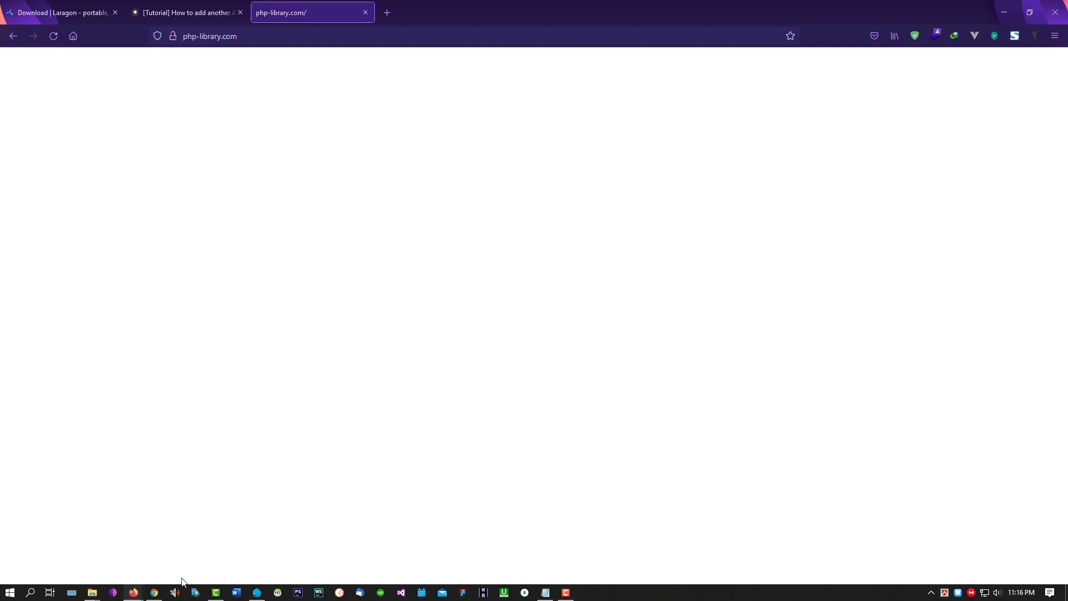
{"action": "mouse_move", "coordinate": [93, 592]}
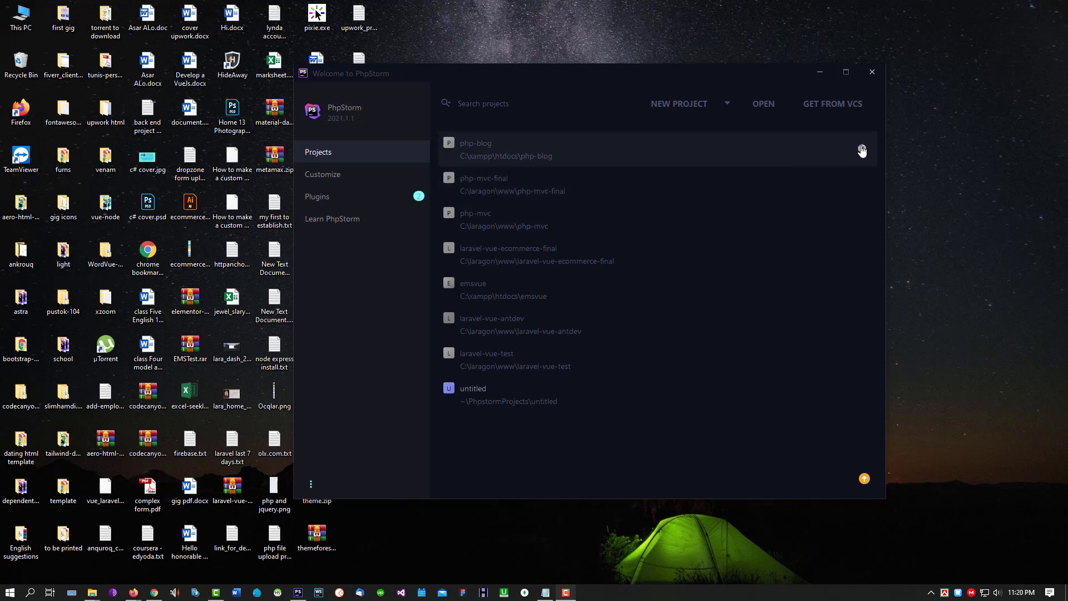
Step: Remove the recent projects from php-blog through laravel-vue-test on the PhpStorm welcome screen, keeping only untitled
{"action": "left_click", "coordinate": [862, 148]}
{"action": "left_click", "coordinate": [862, 148]}
{"action": "left_click", "coordinate": [862, 149]}
{"action": "left_click", "coordinate": [861, 148]}
{"action": "left_click", "coordinate": [862, 149]}
{"action": "left_click", "coordinate": [862, 148]}
{"action": "left_click", "coordinate": [861, 149]}
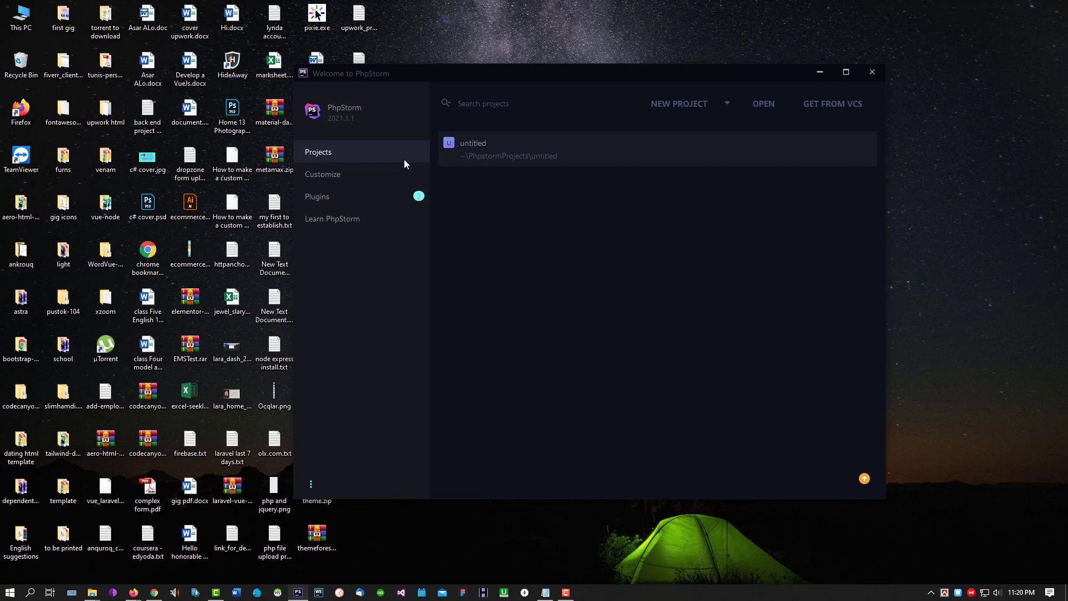
{"action": "left_click", "coordinate": [863, 158]}
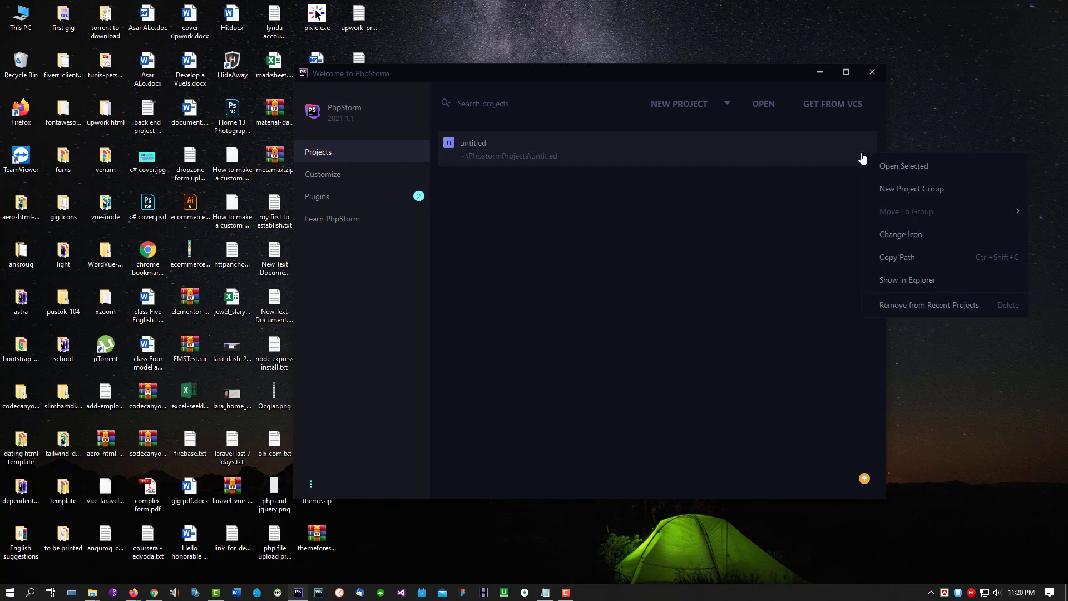
{"action": "left_click", "coordinate": [525, 215]}
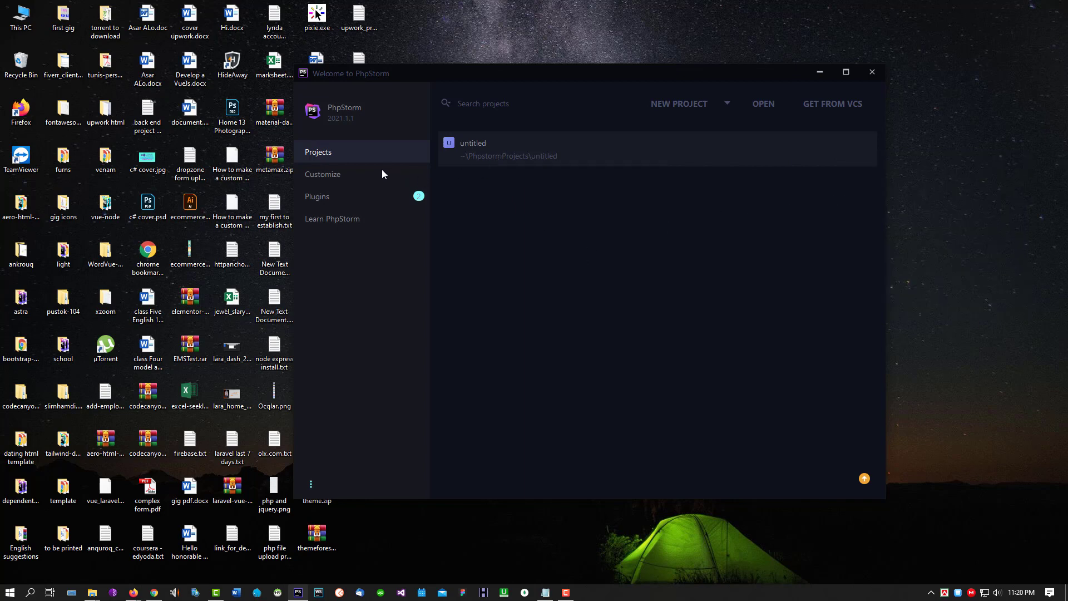
Step: Create a PHP Empty Project from the existing sources in C:\laragon\www\php-library
{"action": "left_click", "coordinate": [683, 105]}
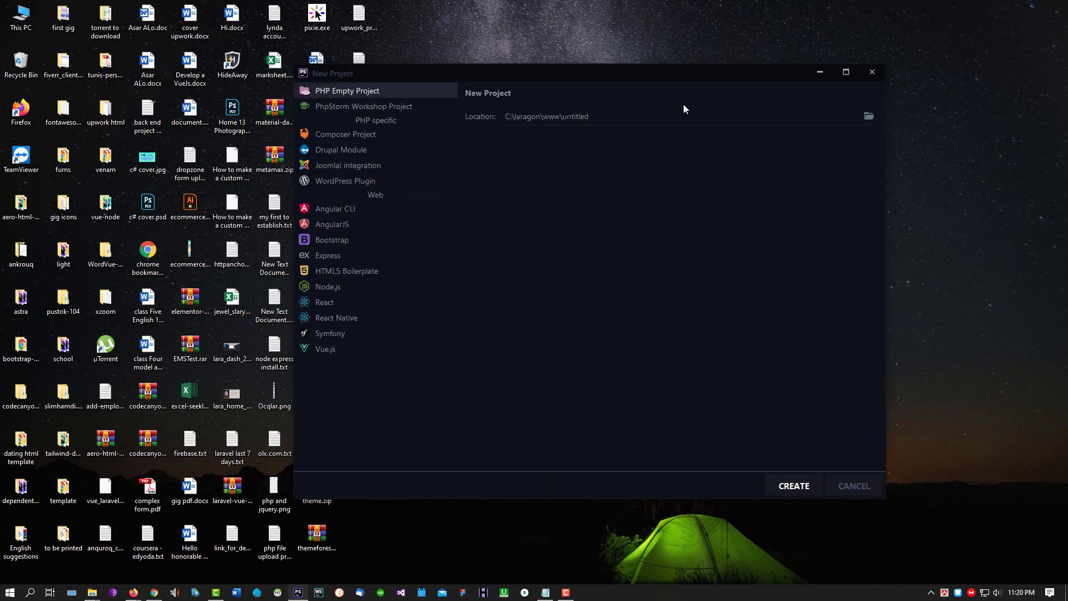
{"action": "left_click", "coordinate": [868, 118]}
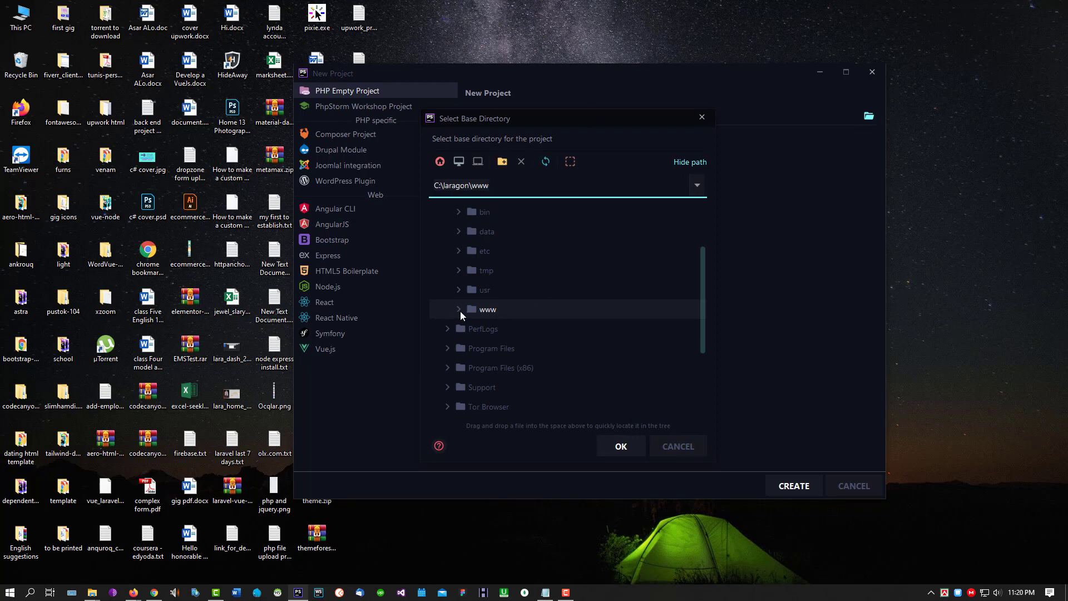
{"action": "left_click", "coordinate": [459, 309]}
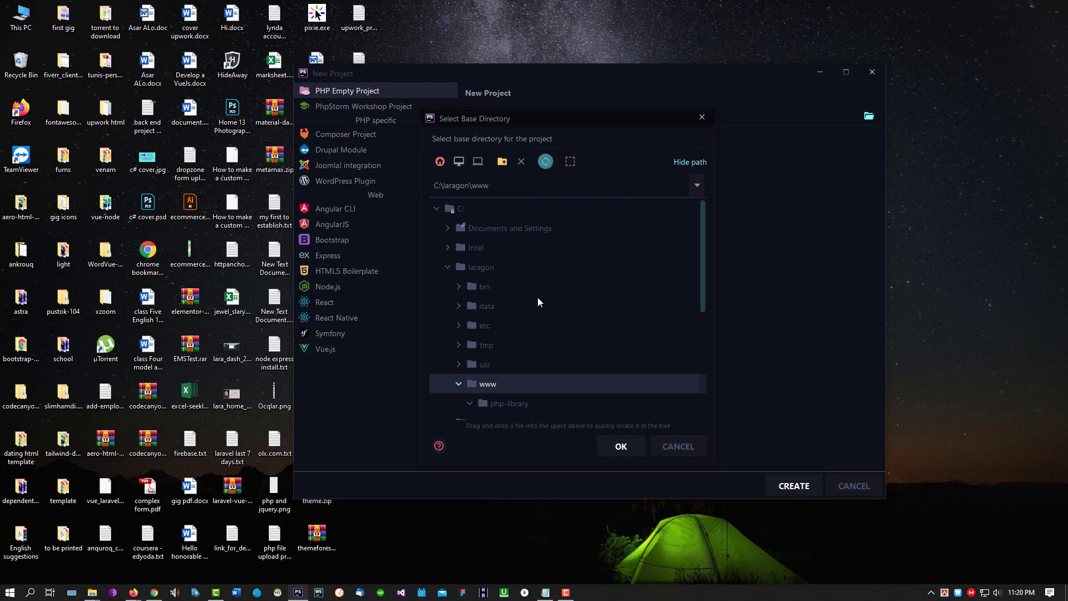
{"action": "scroll", "coordinate": [523, 351], "scroll_direction": "down", "scroll_amount": 2}
{"action": "left_click", "coordinate": [512, 290]}
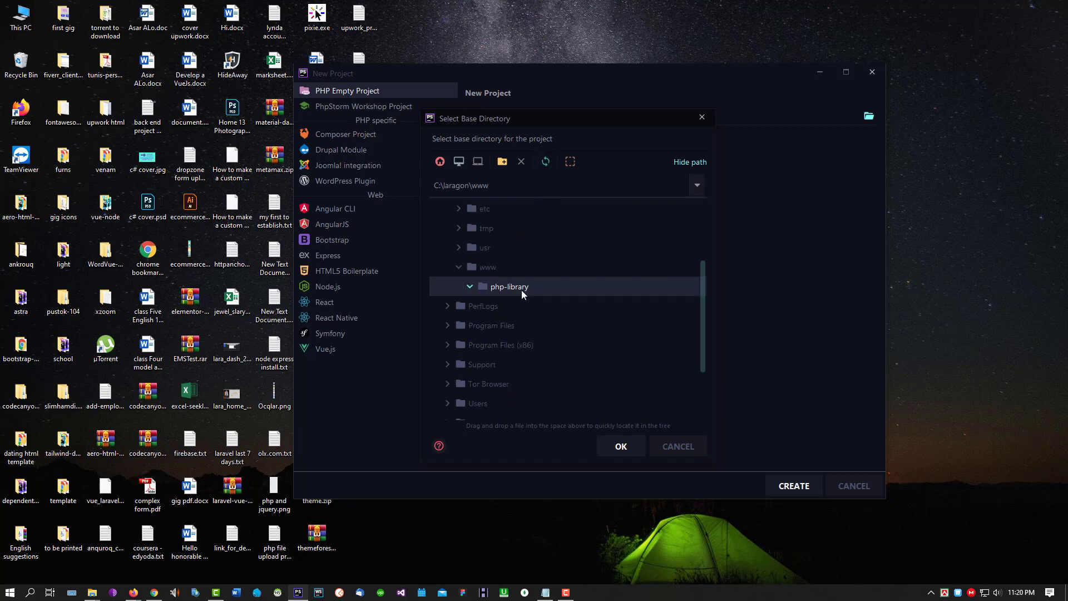
{"action": "left_click", "coordinate": [620, 446]}
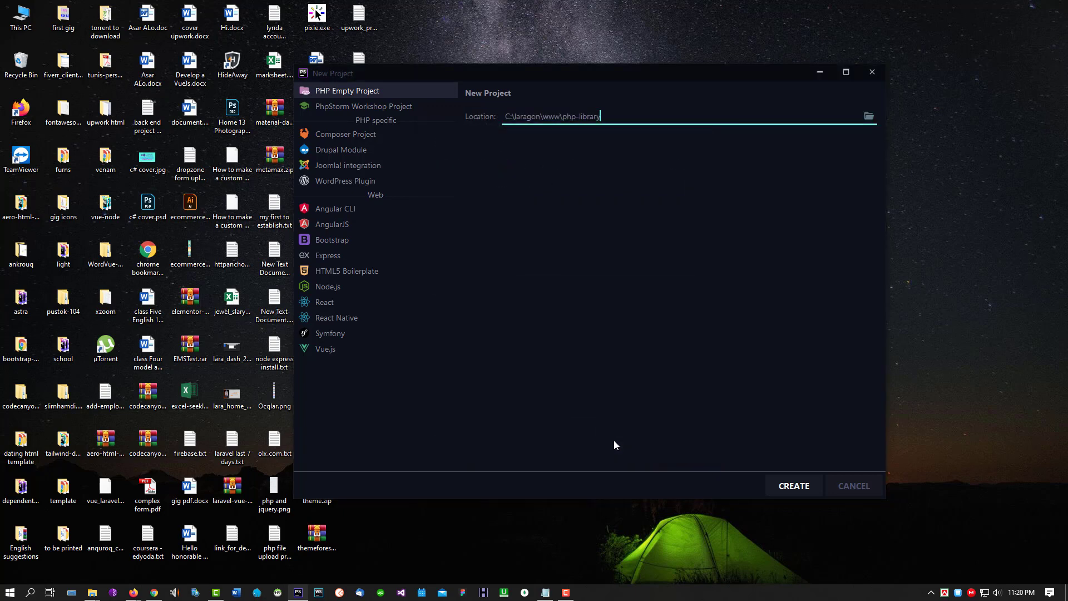
{"action": "left_click", "coordinate": [792, 489]}
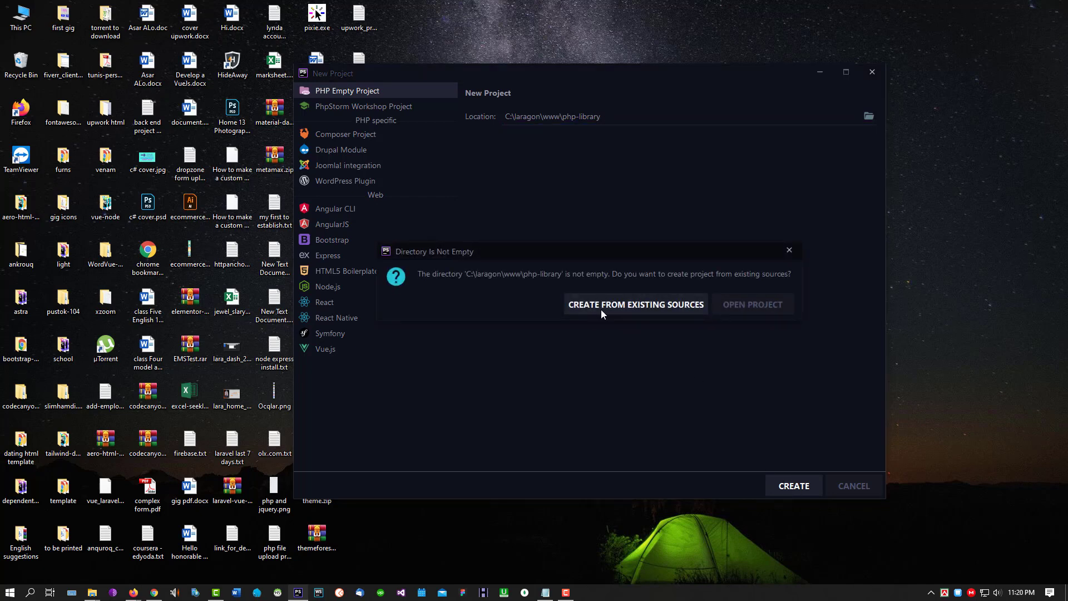
{"action": "left_click", "coordinate": [648, 305]}
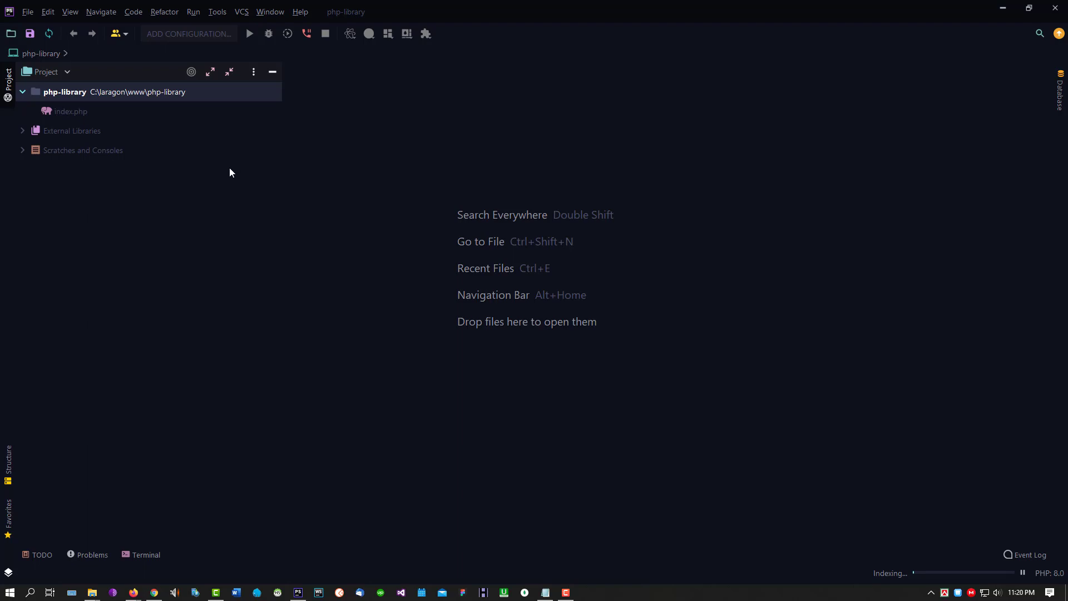
Step: Open index.php in the editor and narrow the project tree to widen the code area
{"action": "left_click", "coordinate": [80, 112]}
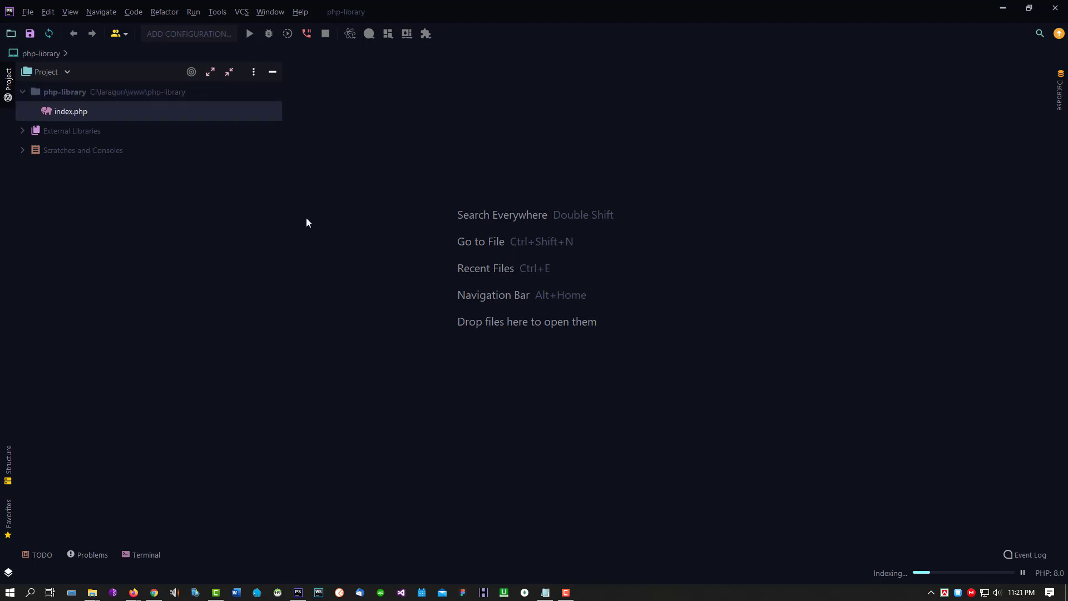
{"action": "key", "text": "Return"}
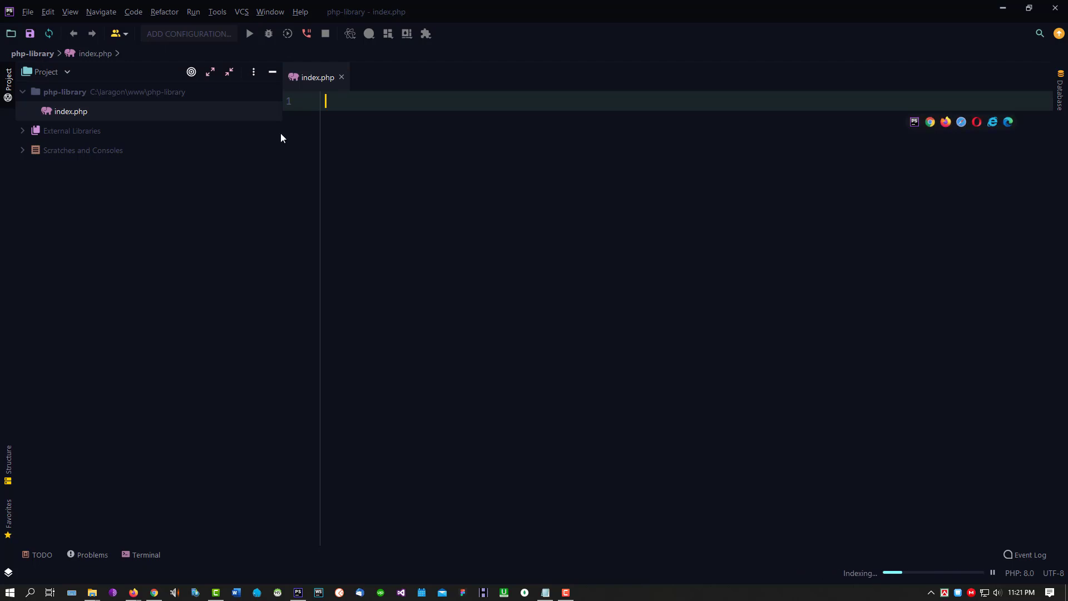
{"action": "left_click_drag", "start_coordinate": [284, 132], "coordinate": [199, 135]}
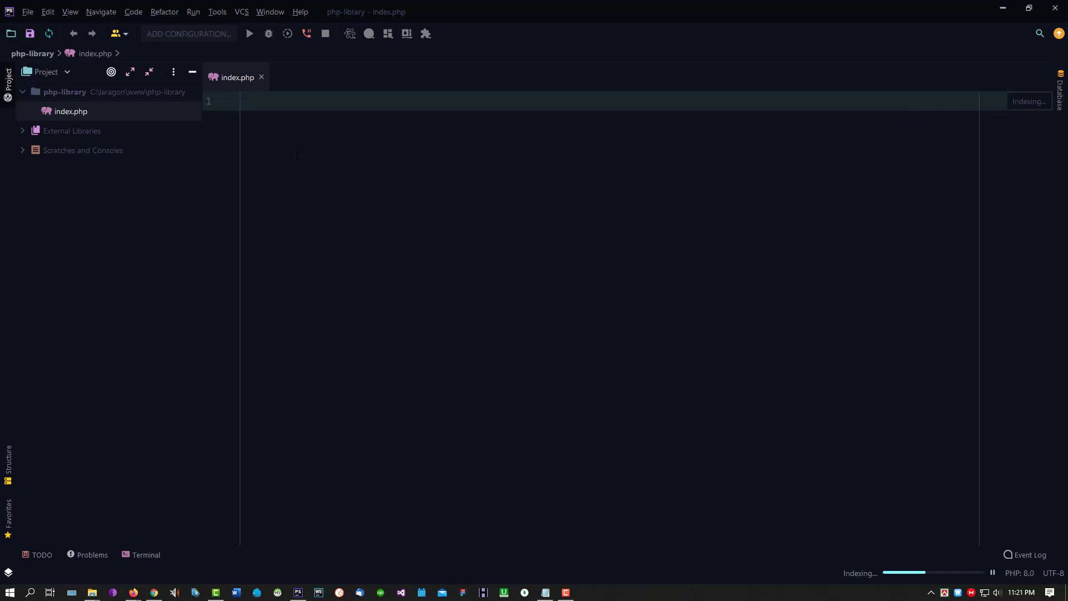
Step: Add opening and closing PHP tags to index.php with three blank lines between them
{"action": "type", "text": "<?php?>"}
{"action": "key", "text": "Left"}
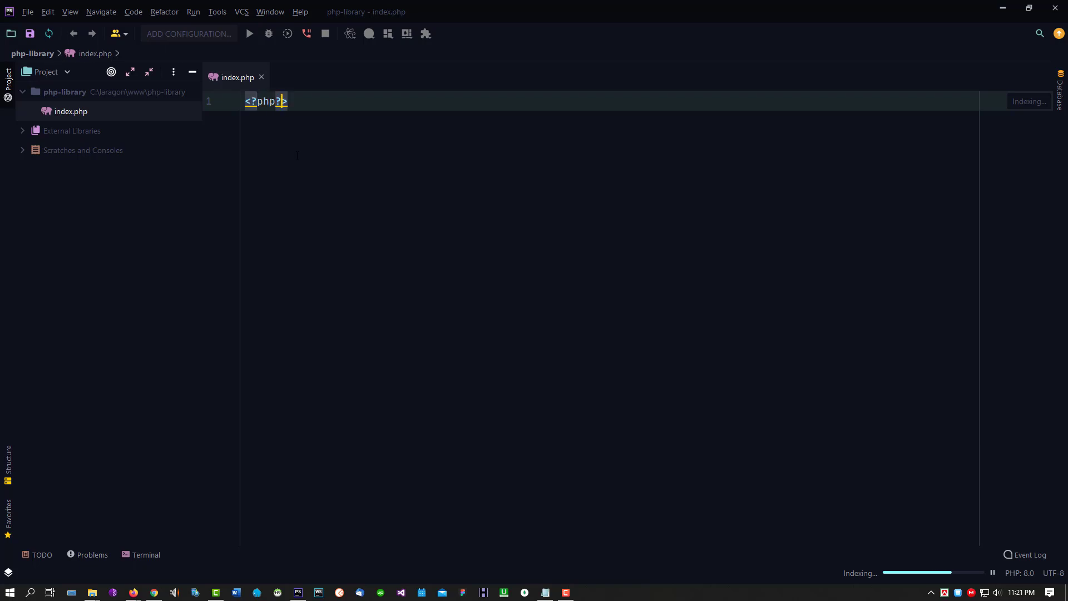
{"action": "key", "text": "Left"}
{"action": "key", "text": "Return"}
{"action": "key", "text": "Return"}
{"action": "key", "text": "Return"}
{"action": "key", "text": "Return"}
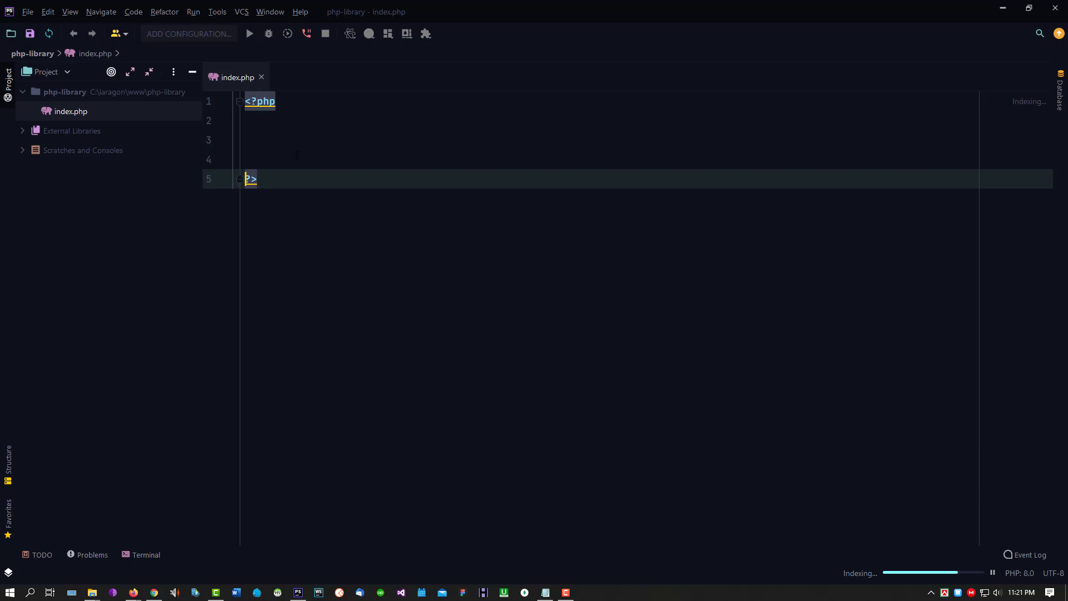
Step: Write echo 'working' on line 3 of index.php, between the opening and closing PHP tags
{"action": "key", "text": "Up"}
{"action": "key", "text": "Up"}
{"action": "type", "text": "ec"}
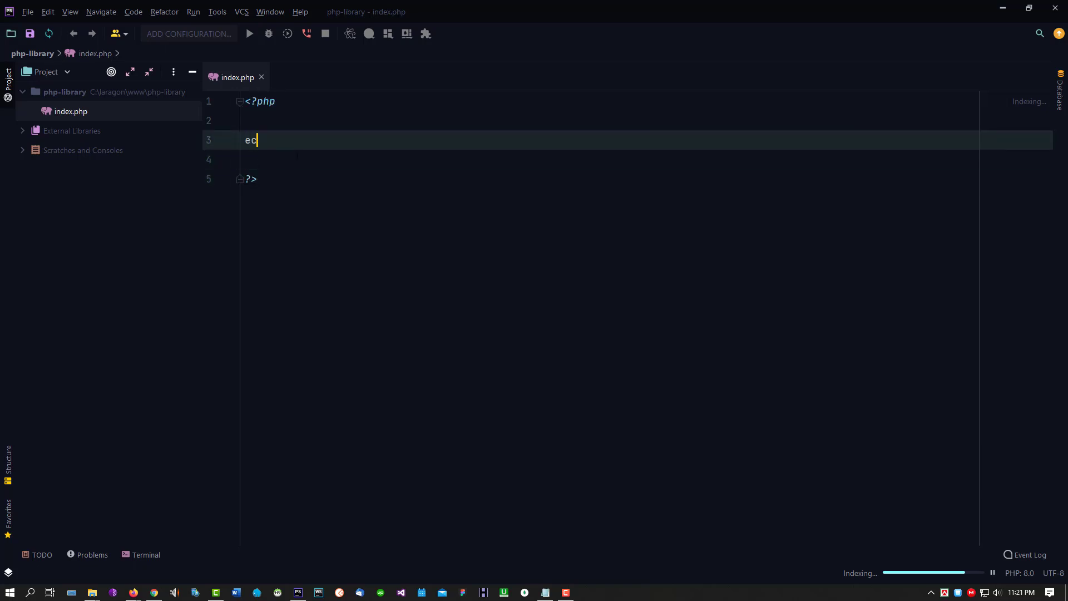
{"action": "type", "text": "ho 'working"}
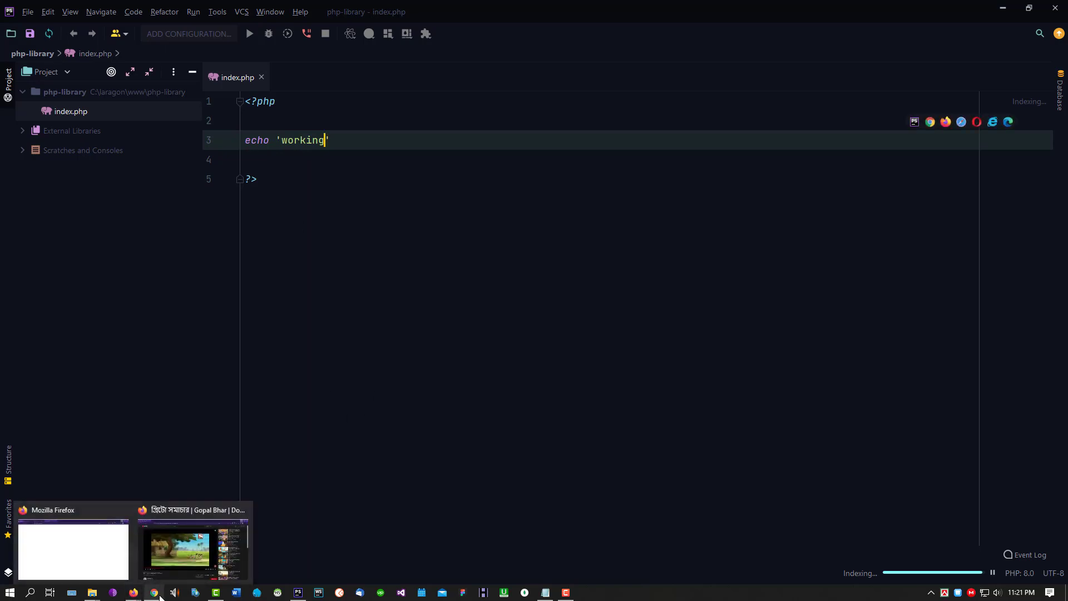
{"action": "left_click", "coordinate": [458, 448]}
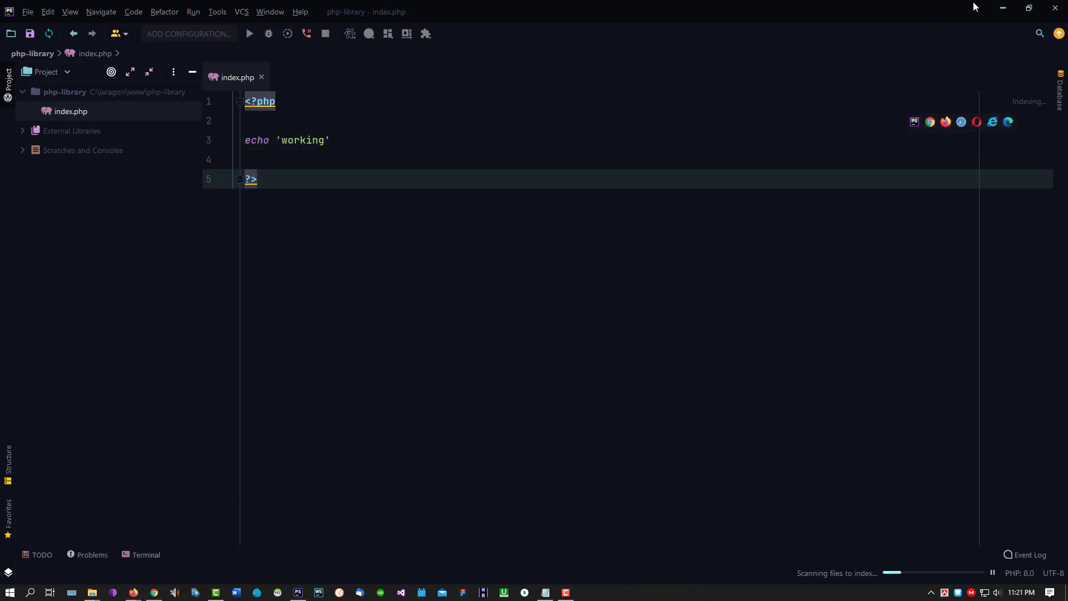
Step: Switch to Firefox, reload php-library.com and inspect the page output enlarged, restoring the default page zoom when done
{"action": "left_click", "coordinate": [1002, 8]}
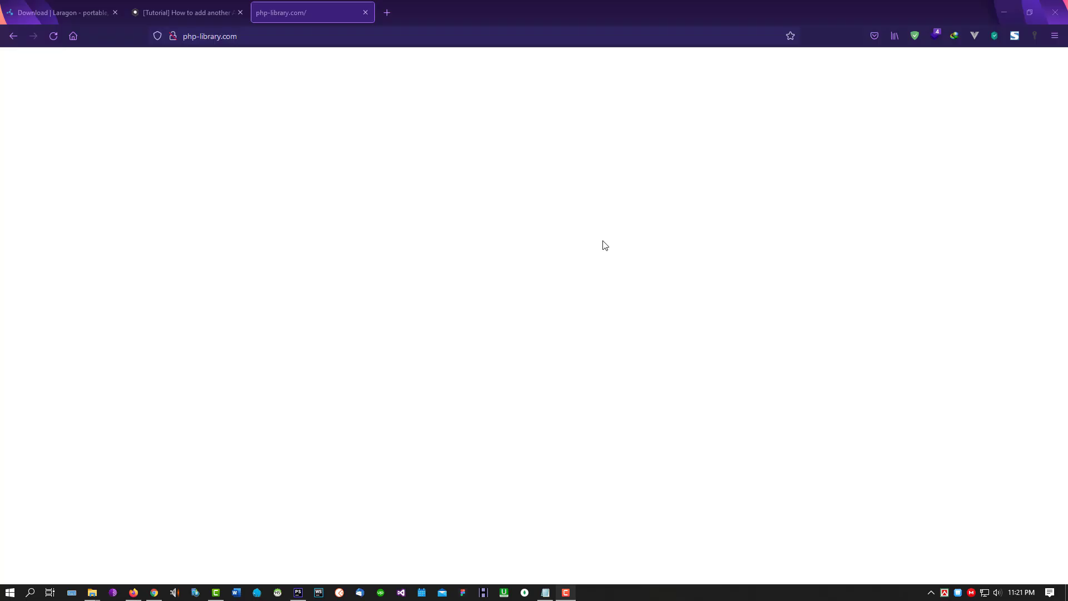
{"action": "right_click", "coordinate": [383, 154]}
{"action": "left_click", "coordinate": [503, 162]}
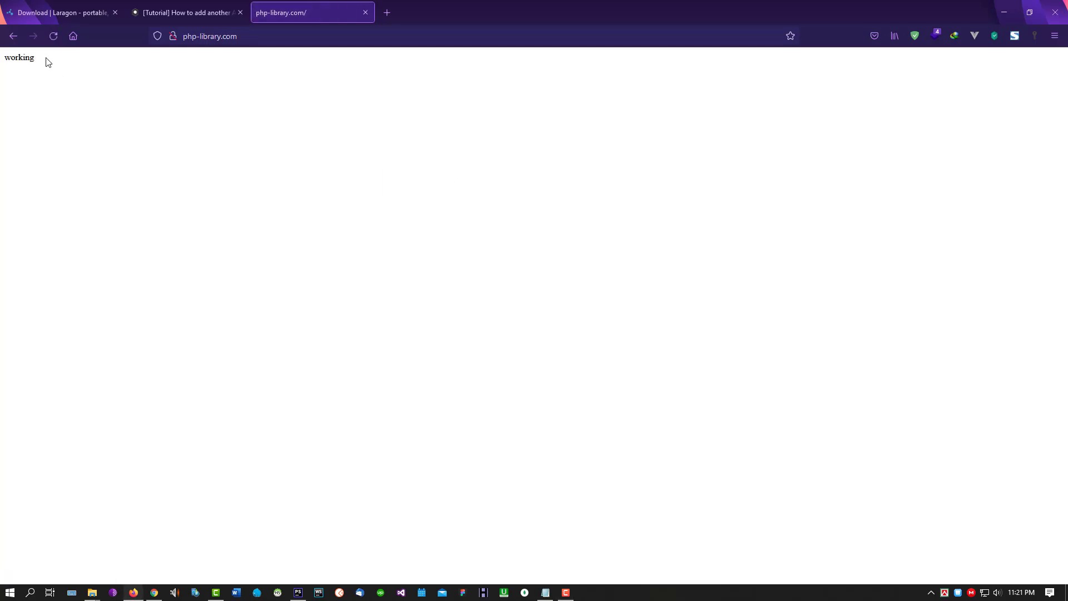
{"action": "left_click_drag", "start_coordinate": [45, 60], "coordinate": [2, 61]}
{"action": "scroll", "coordinate": [147, 109], "scroll_direction": "up", "scroll_amount": 5}
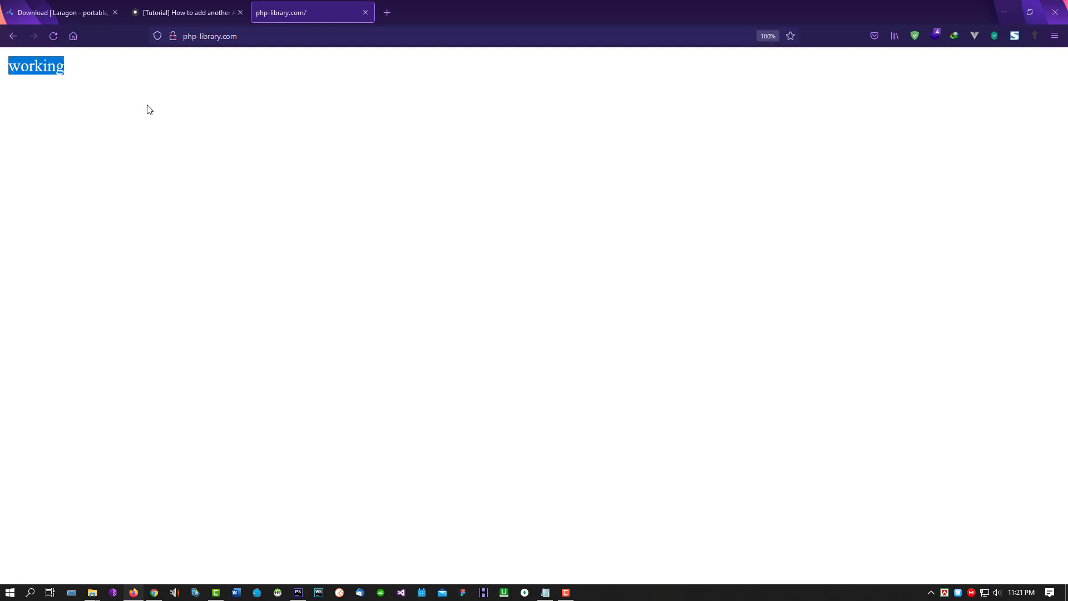
{"action": "left_click", "coordinate": [70, 79]}
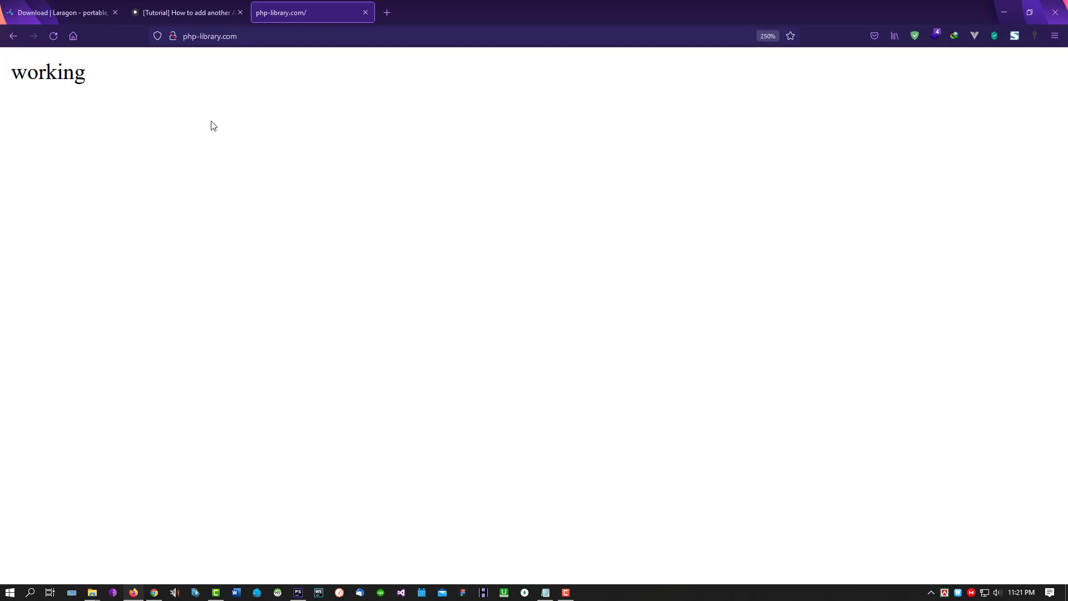
{"action": "scroll", "coordinate": [213, 126], "scroll_direction": "down", "scroll_amount": 3}
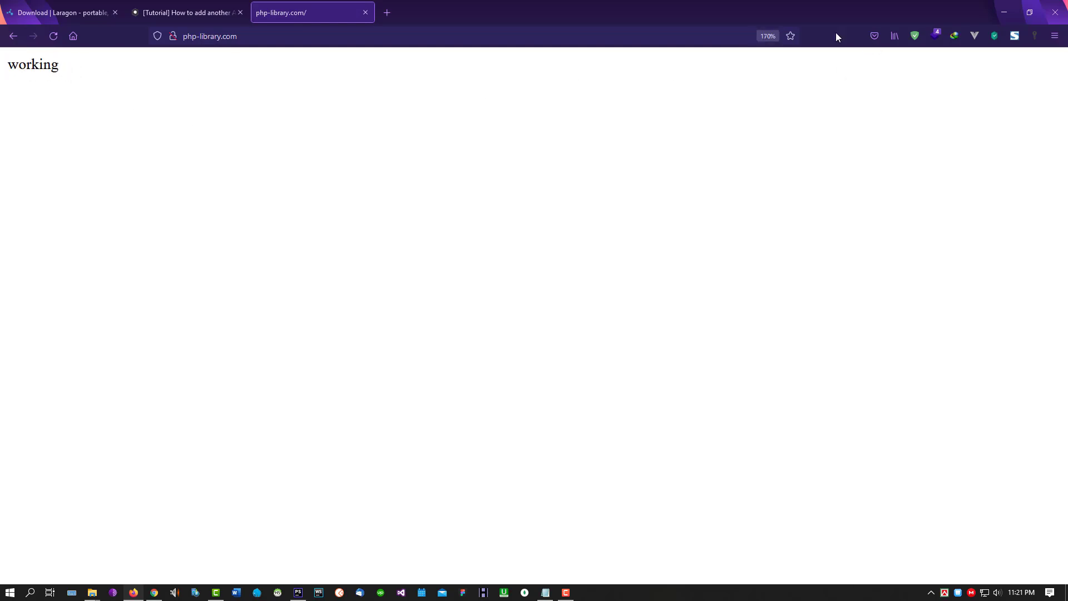
{"action": "left_click", "coordinate": [773, 36]}
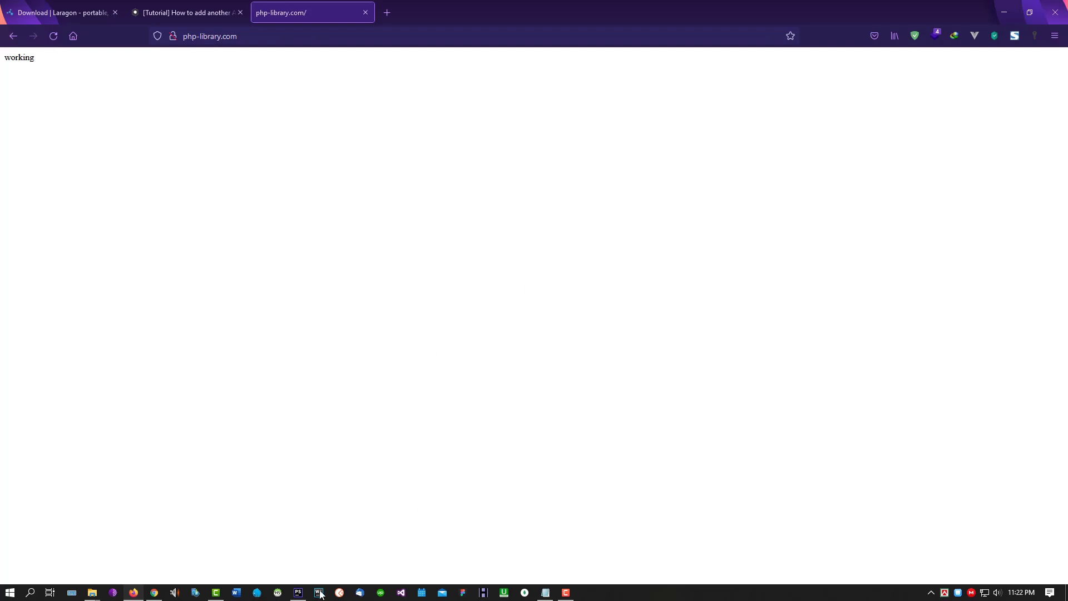
Step: Switch to PhpStorm and add the call phpinfo(); on line 4 of index.php, below the echo line
{"action": "left_click", "coordinate": [298, 592]}
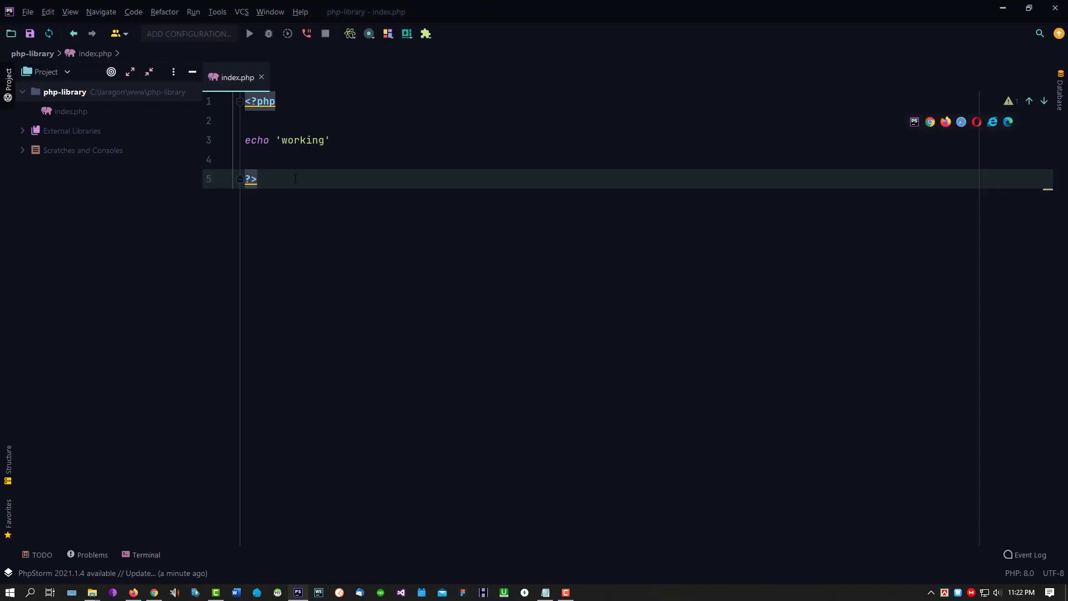
{"action": "key", "text": "Up"}
{"action": "type", "text": "e"}
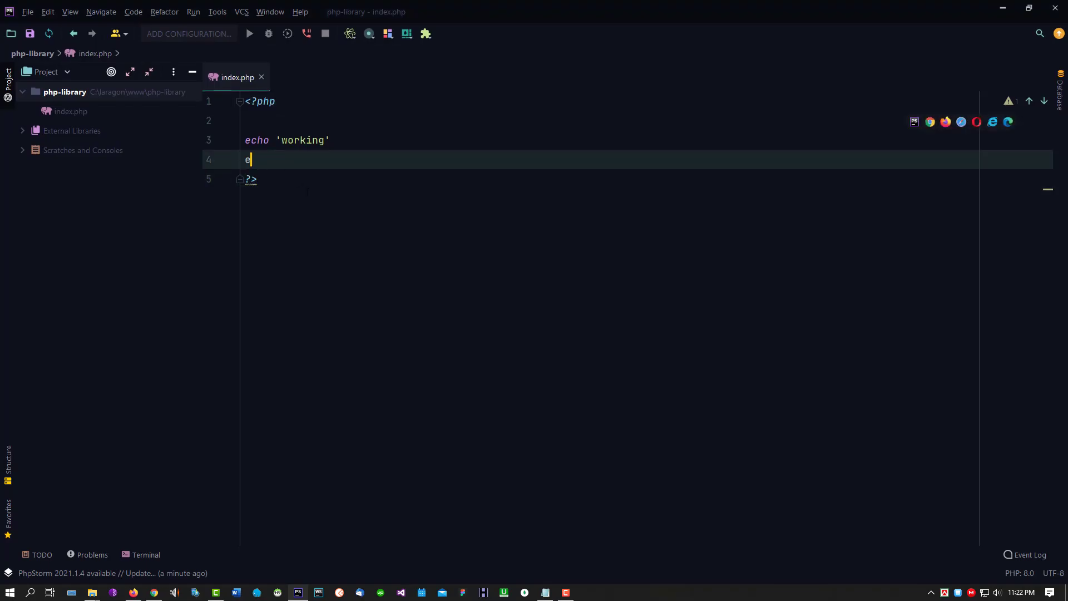
{"action": "type", "text": "cho"}
{"action": "key", "text": "BackSpace"}
{"action": "key", "text": "BackSpace"}
{"action": "key", "text": "BackSpace"}
{"action": "key", "text": "BackSpace"}
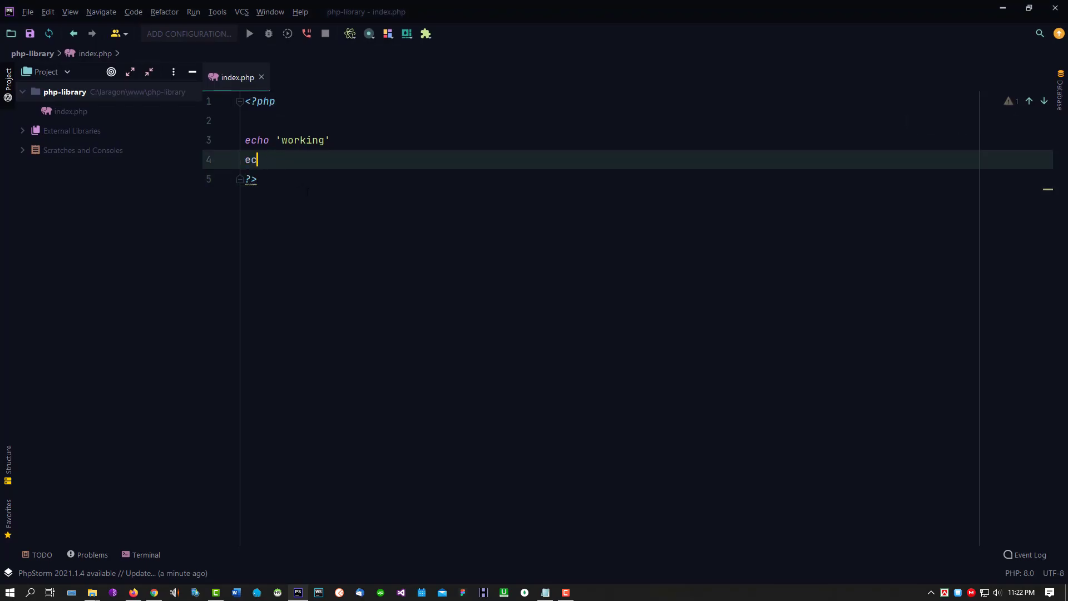
{"action": "type", "text": "phpinfo()"}
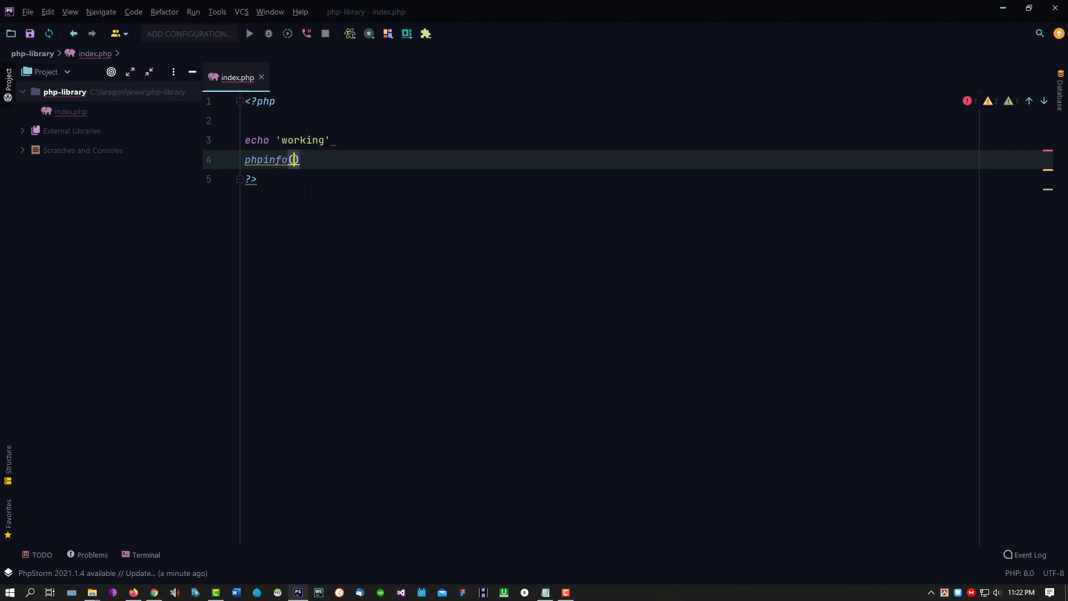
{"action": "type", "text": ";"}
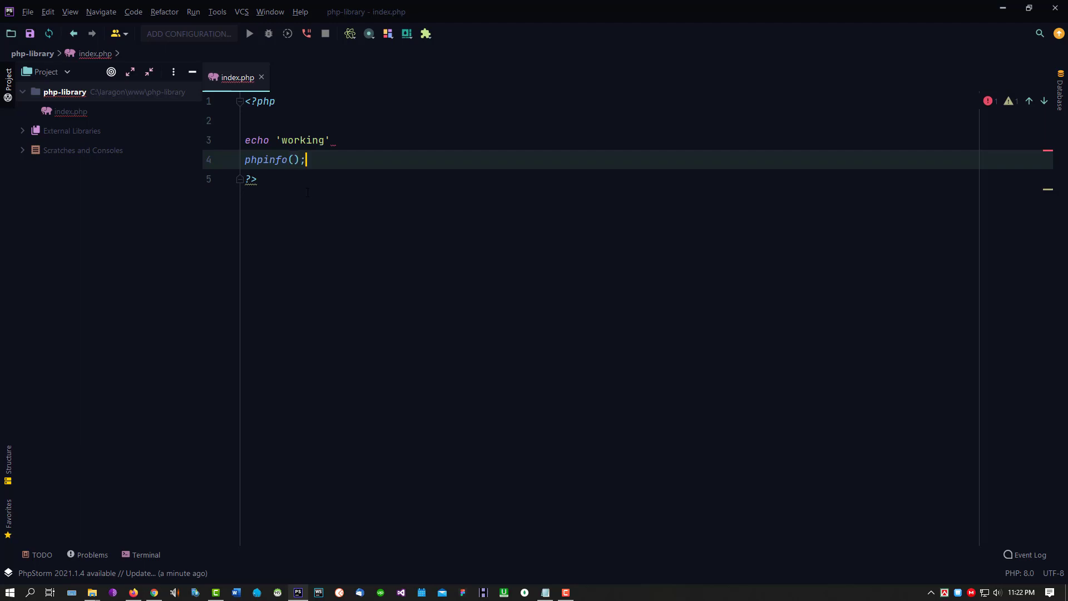
Step: Switch to Firefox and reload php-library.com to check the output of the phpinfo call
{"action": "key", "text": "alt+Tab"}
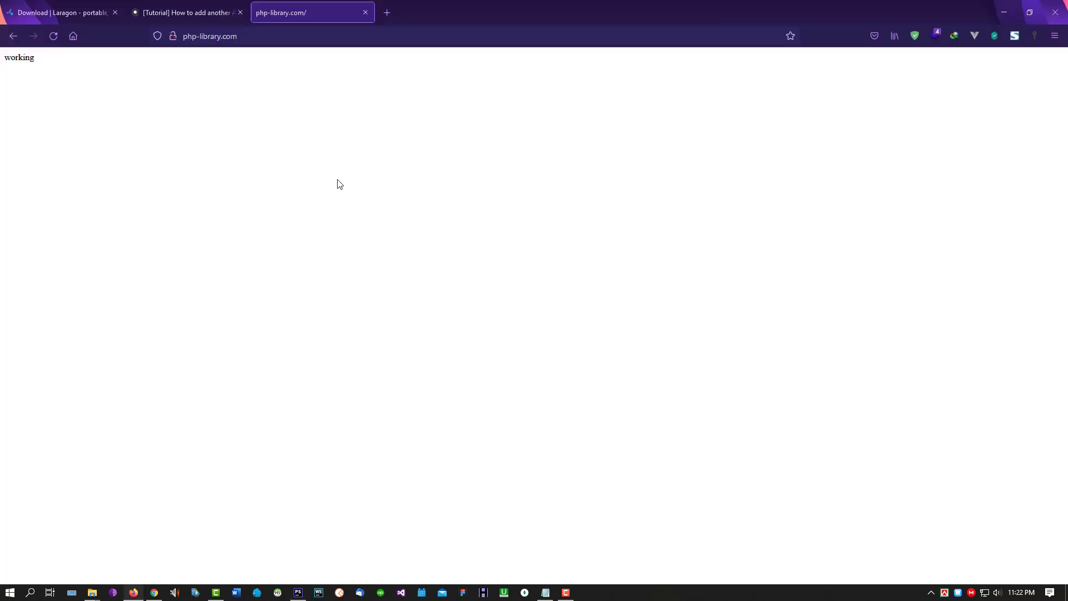
{"action": "right_click", "coordinate": [337, 179]}
{"action": "left_click", "coordinate": [457, 189]}
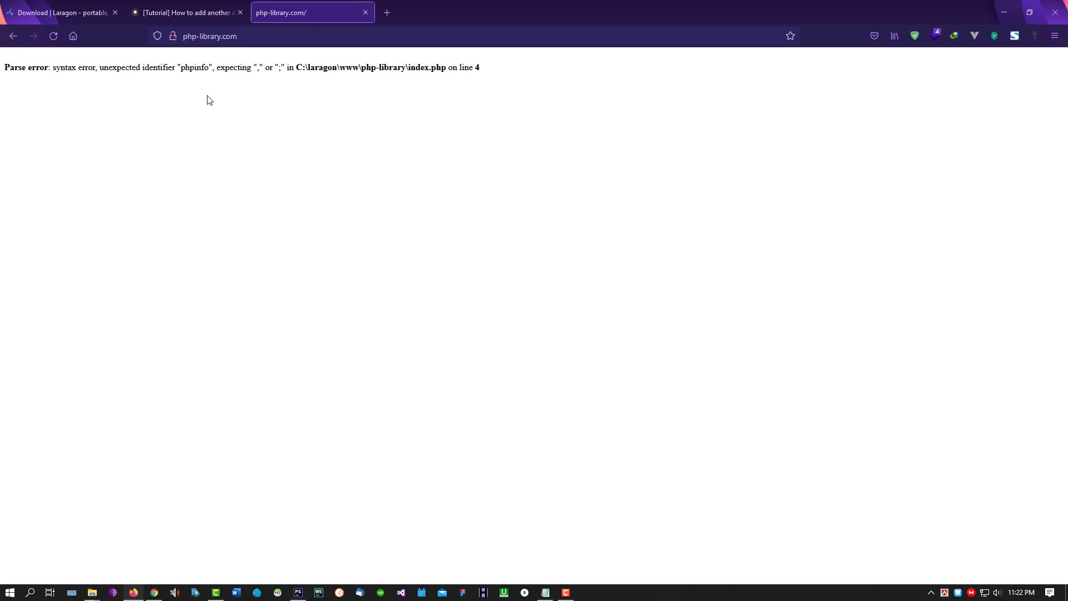
Step: Back in PhpStorm, end the echo 'working' line with a semicolon and rewrite the function name on line 4 as phpinfo
{"action": "key", "text": "alt+Tab"}
{"action": "type", "text": ";"}
{"action": "left_click_drag", "start_coordinate": [245, 159], "coordinate": [259, 159]}
{"action": "key", "text": "BackSpace"}
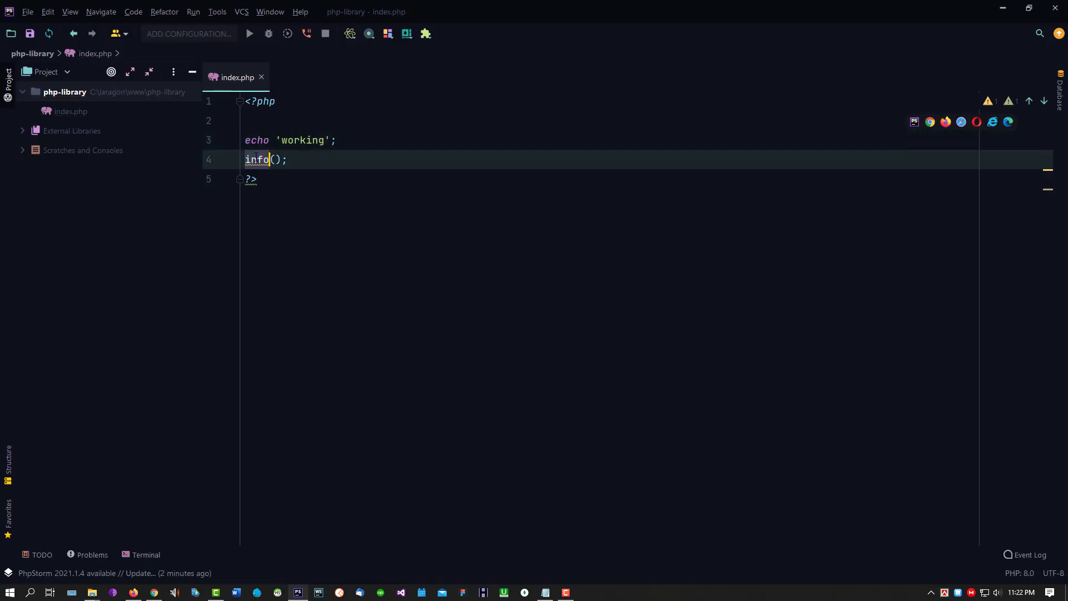
{"action": "type", "text": "phpinf"}
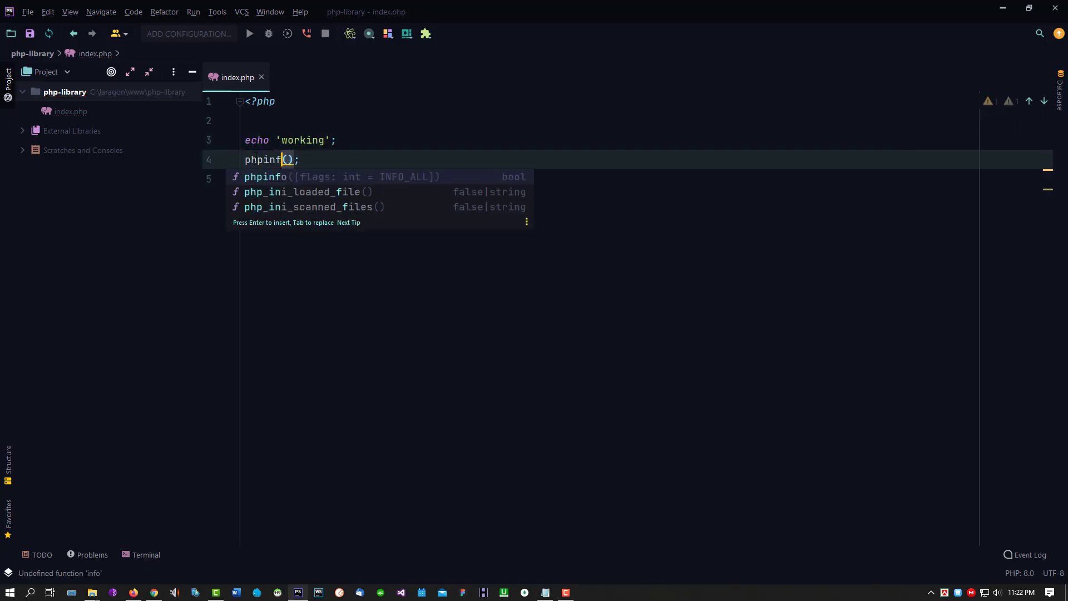
{"action": "type", "text": "o"}
Step: Reload php-library.com in Firefox and look through the PHP version, Apache configuration and environment sections of the phpinfo page
{"action": "key", "text": "alt+Tab"}
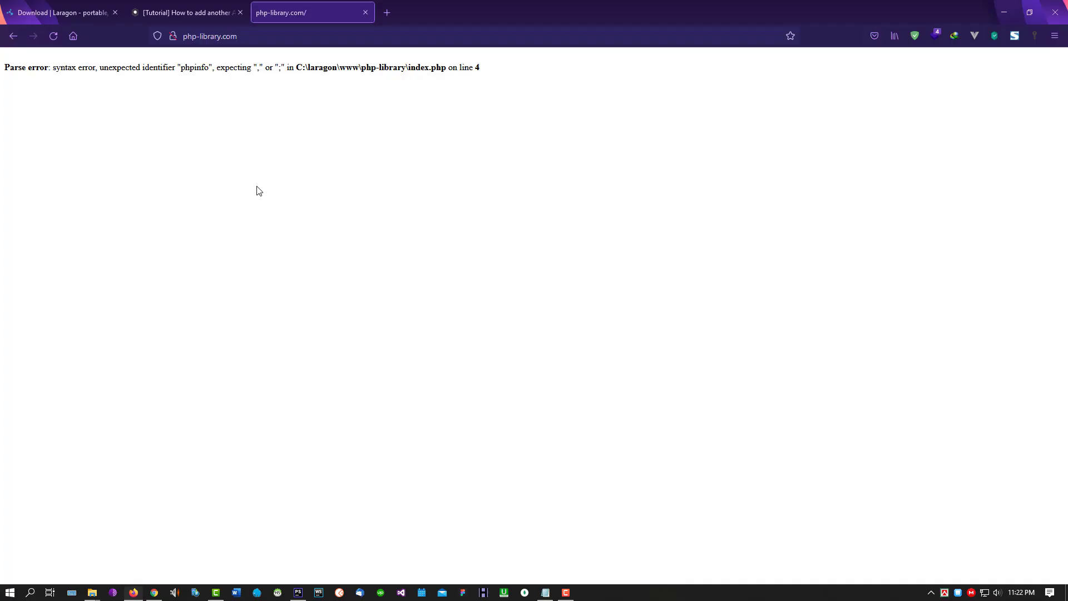
{"action": "right_click", "coordinate": [204, 137]}
{"action": "left_click", "coordinate": [324, 143]}
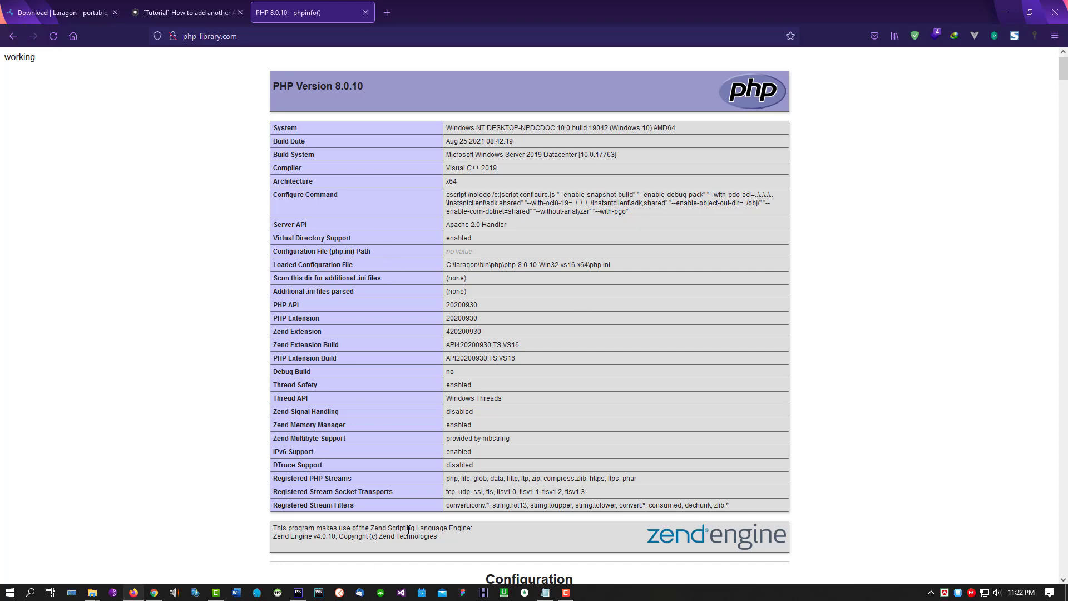
{"action": "scroll", "coordinate": [457, 397], "scroll_direction": "down", "scroll_amount": 7}
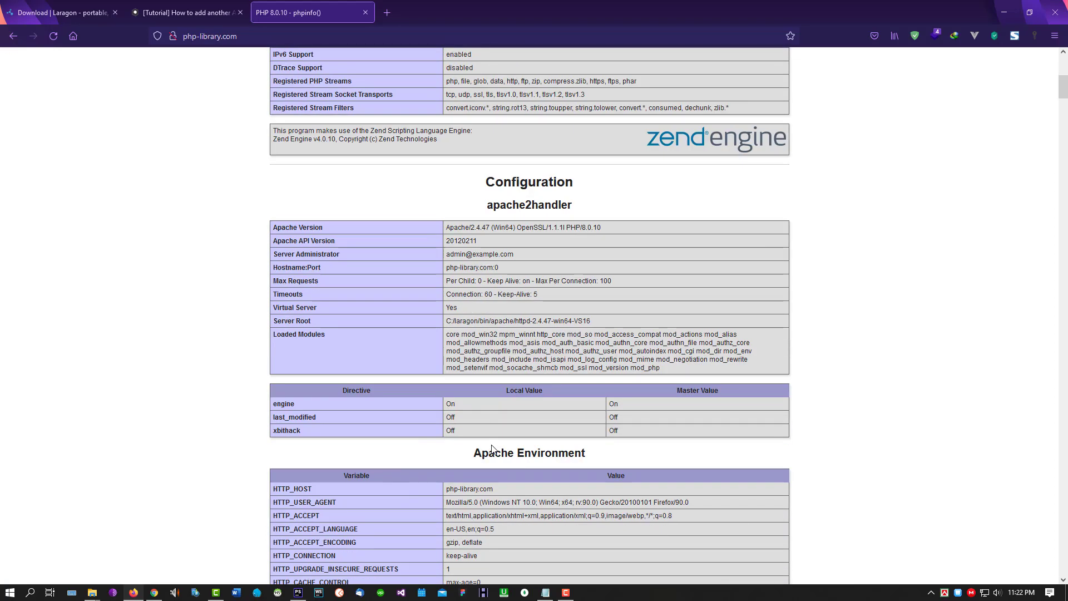
{"action": "scroll", "coordinate": [456, 269], "scroll_direction": "down", "scroll_amount": 14}
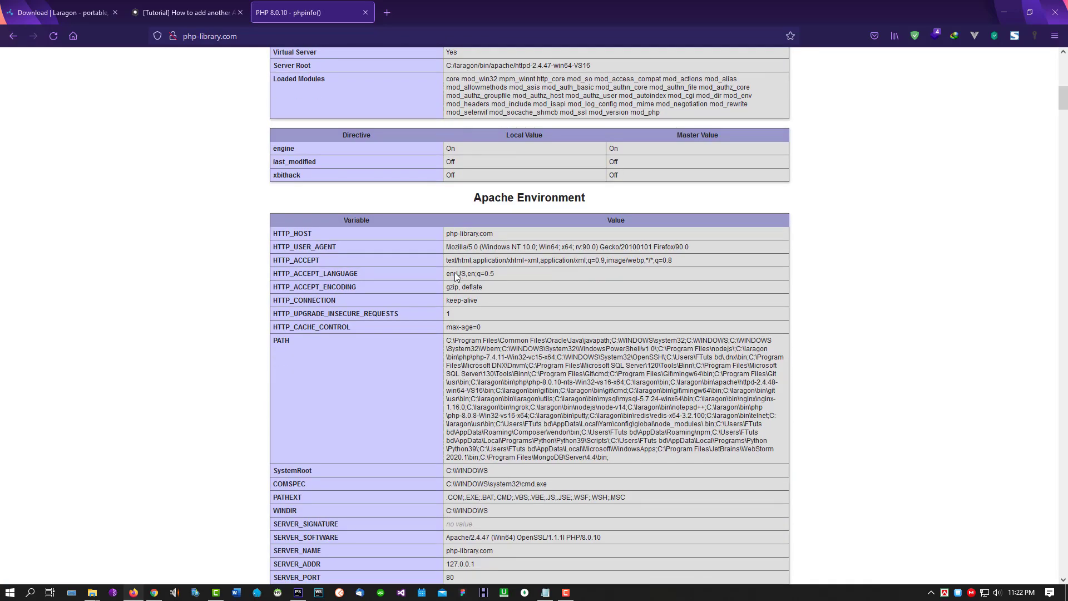
{"action": "scroll", "coordinate": [452, 278], "scroll_direction": "up", "scroll_amount": 20}
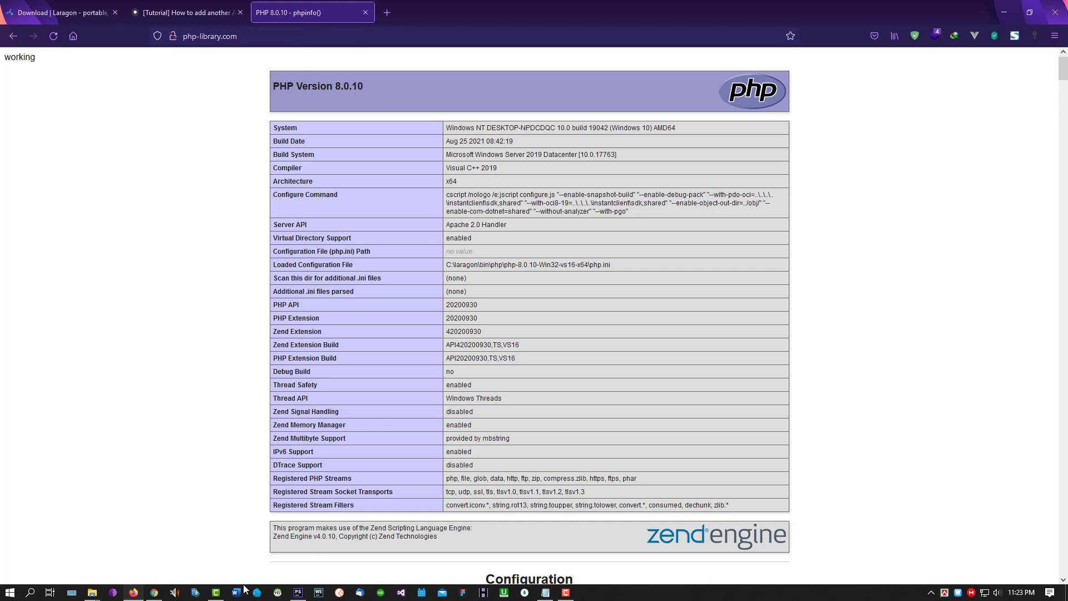
Step: Switch to the Programs downloads folder in File Explorer and select Composer-Setup.exe
{"action": "mouse_move", "coordinate": [92, 592]}
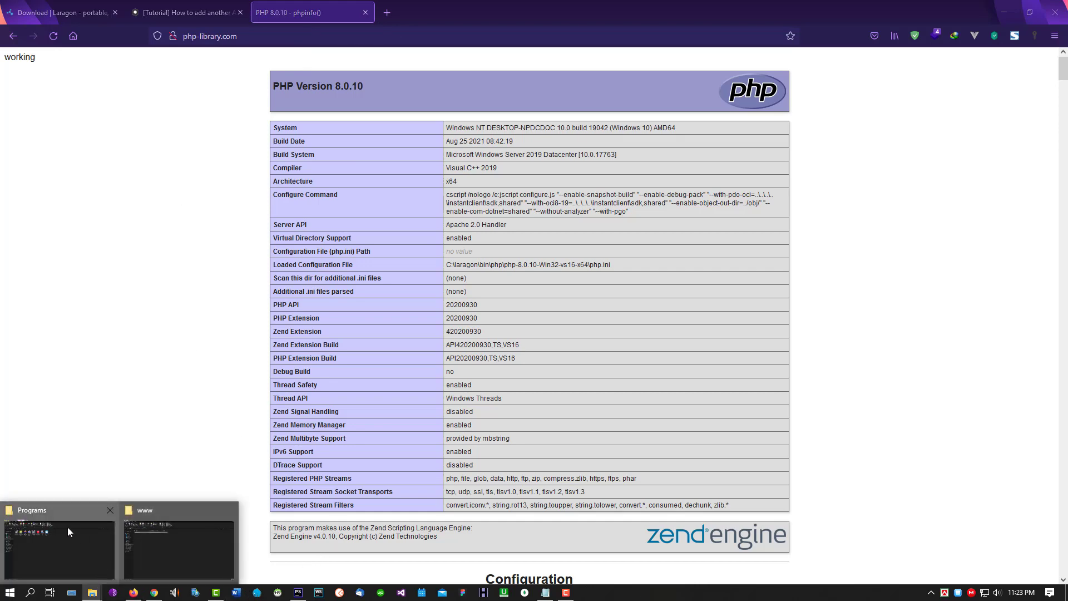
{"action": "left_click", "coordinate": [70, 533]}
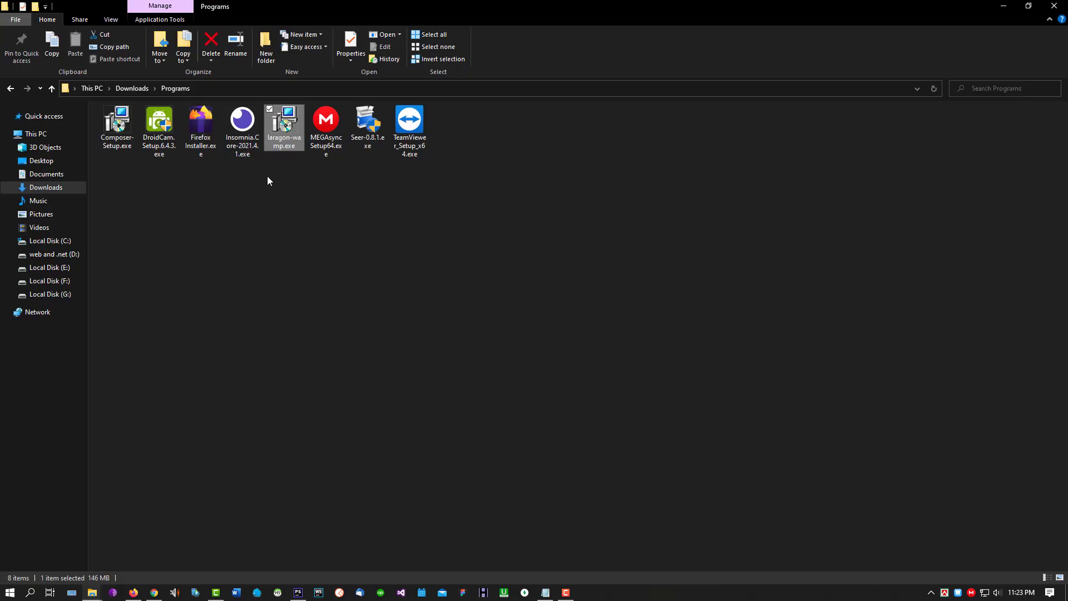
{"action": "left_click", "coordinate": [119, 146]}
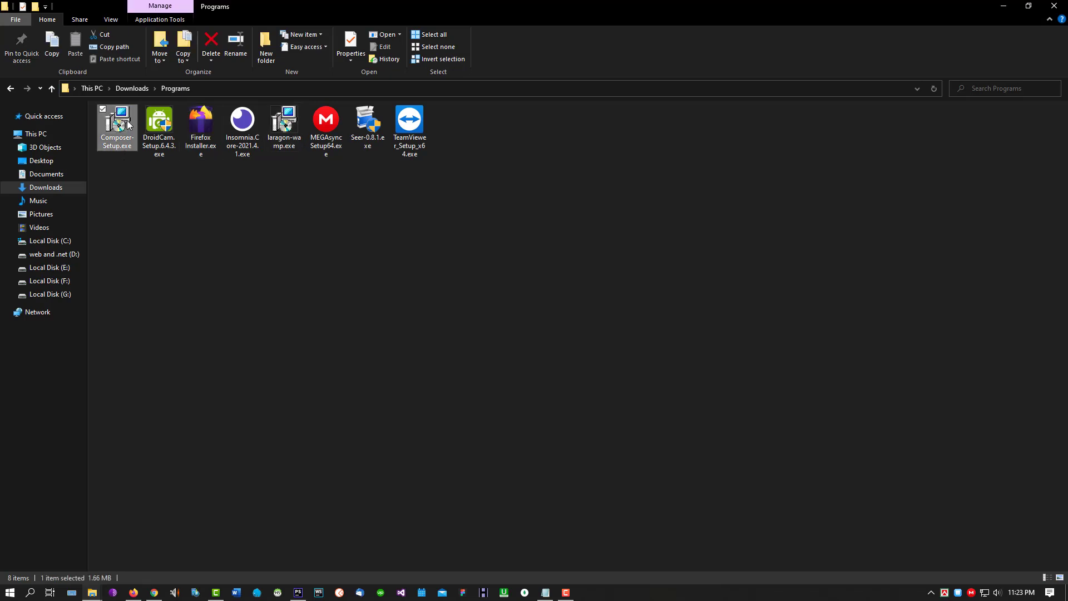
Step: Return to Firefox and search the web for "composer download" in the tab holding the Laragon Apache tutorial
{"action": "left_click", "coordinate": [134, 593]}
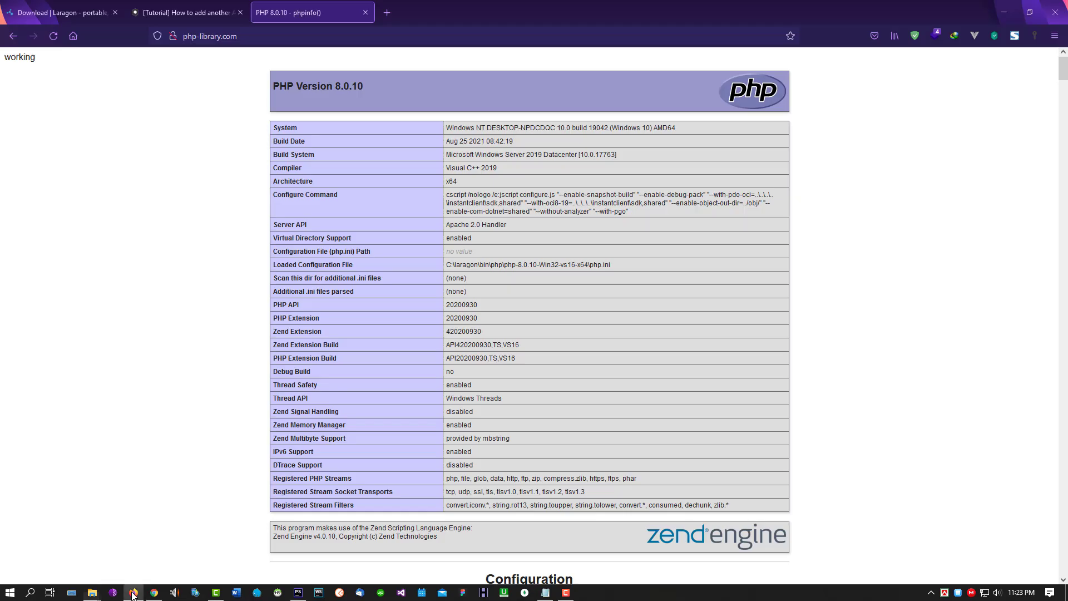
{"action": "left_click", "coordinate": [183, 12]}
{"action": "left_click", "coordinate": [243, 37]}
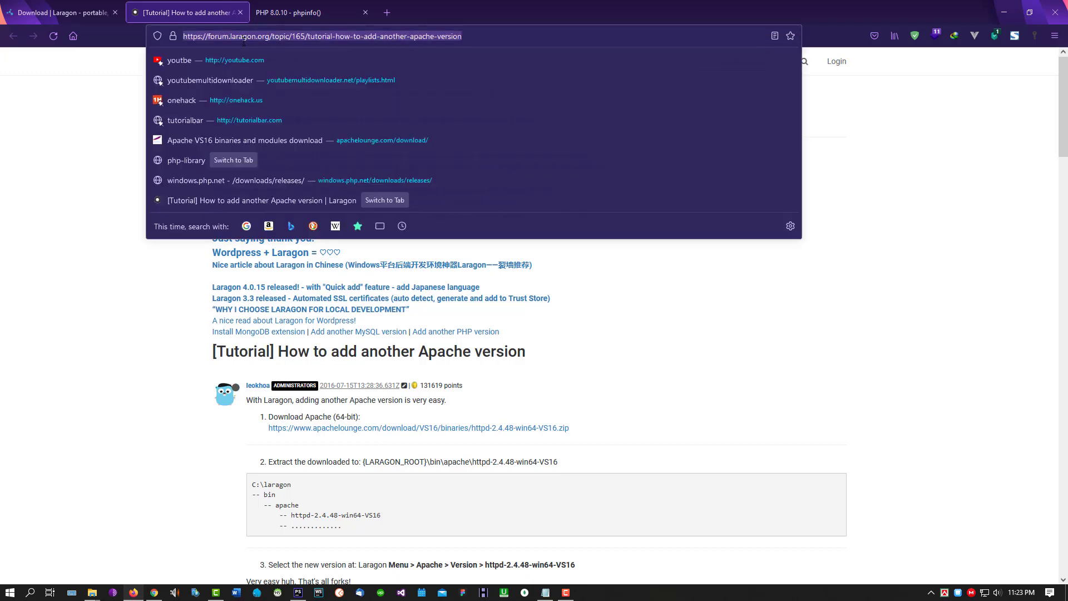
{"action": "type", "text": "comp0s"}
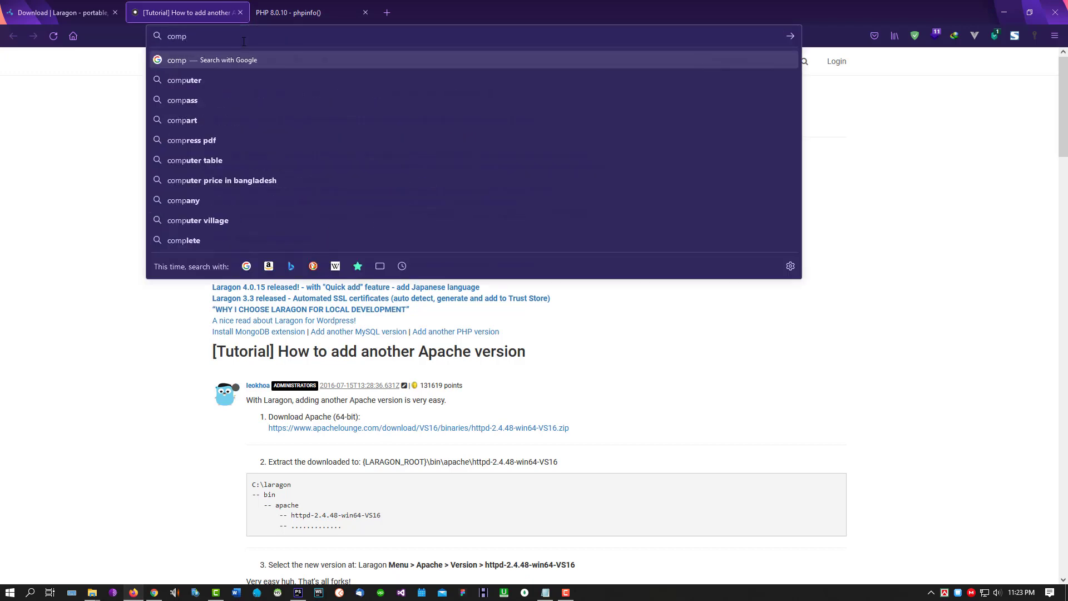
{"action": "key", "text": "BackSpace"}
{"action": "key", "text": "BackSpace"}
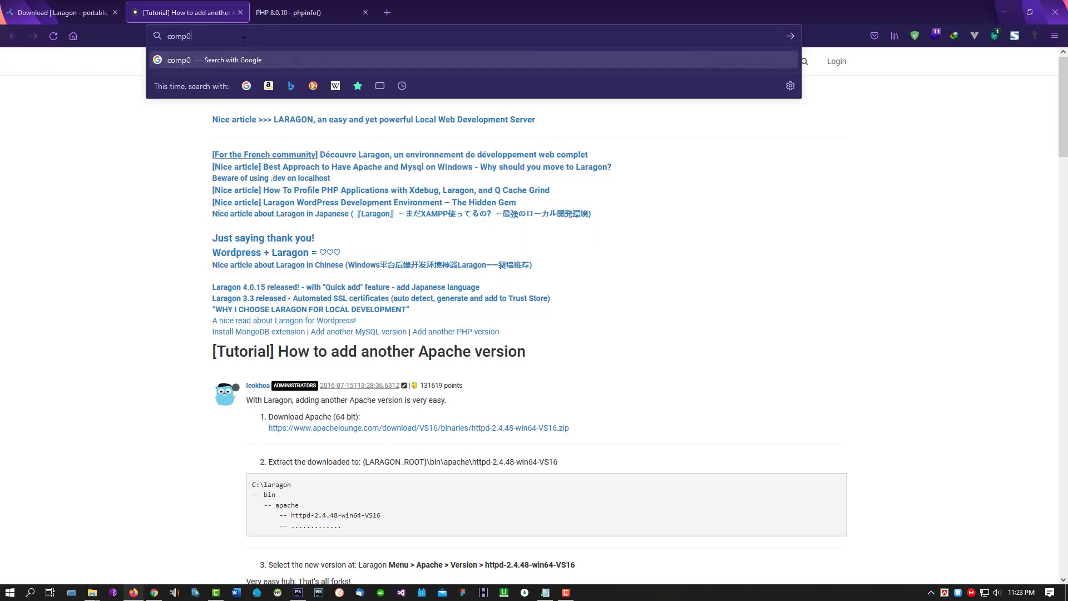
{"action": "type", "text": "oser download"}
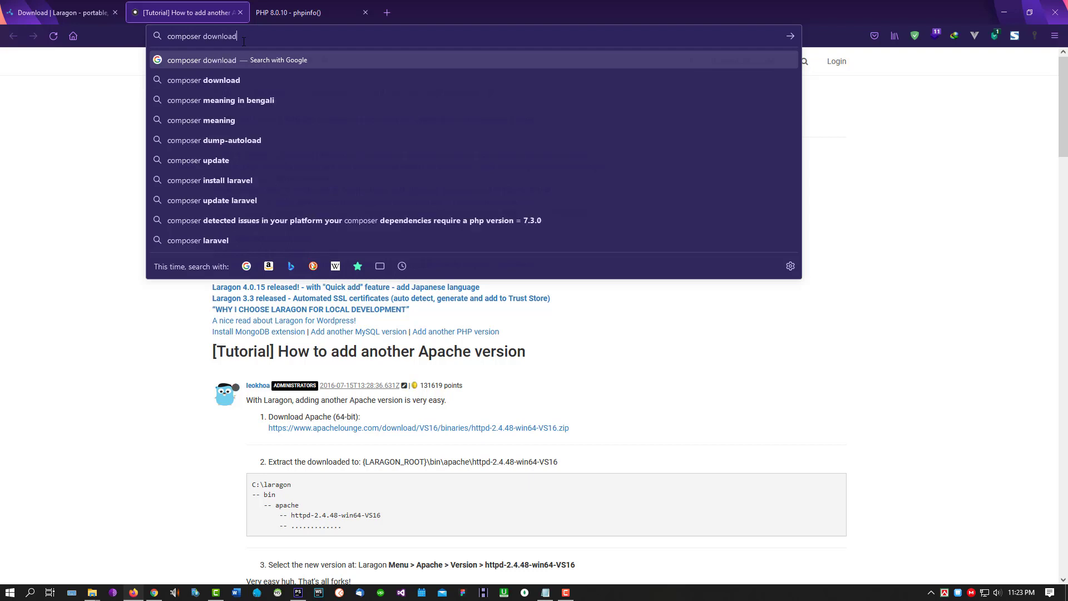
{"action": "key", "text": "Return"}
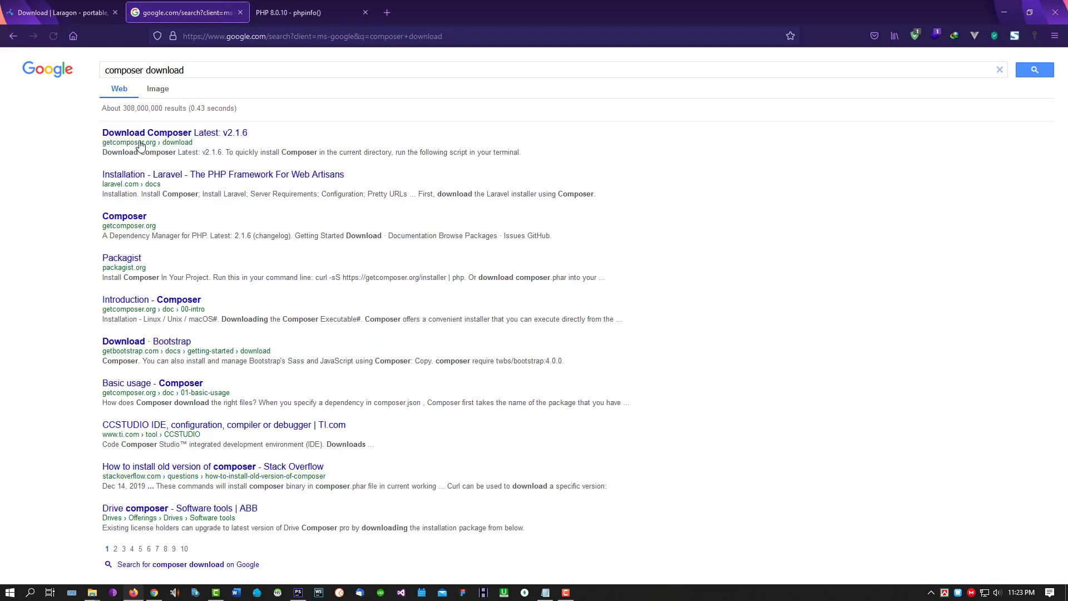
Step: Open the getcomposer.org download page from the search results and request the Windows installer Composer-Setup.exe
{"action": "left_click", "coordinate": [166, 134]}
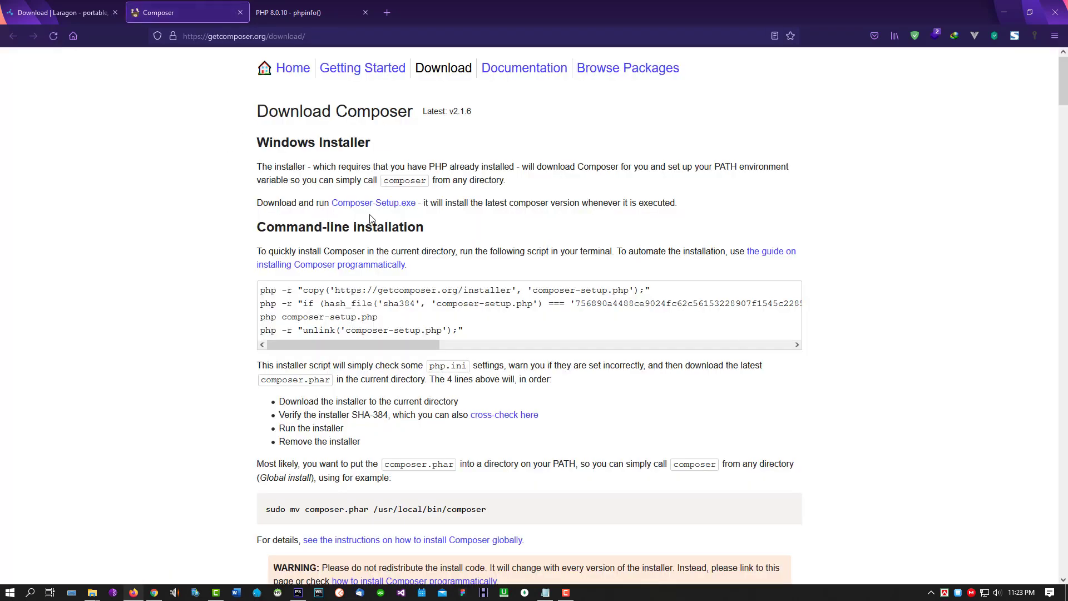
{"action": "left_click_drag", "start_coordinate": [262, 204], "coordinate": [331, 205]}
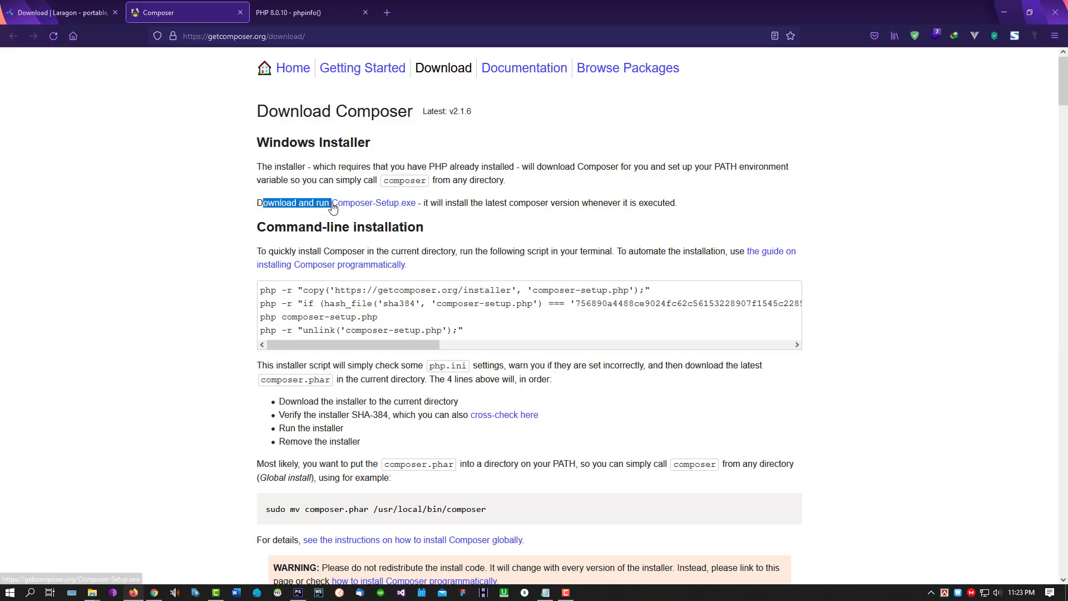
{"action": "left_click", "coordinate": [380, 205]}
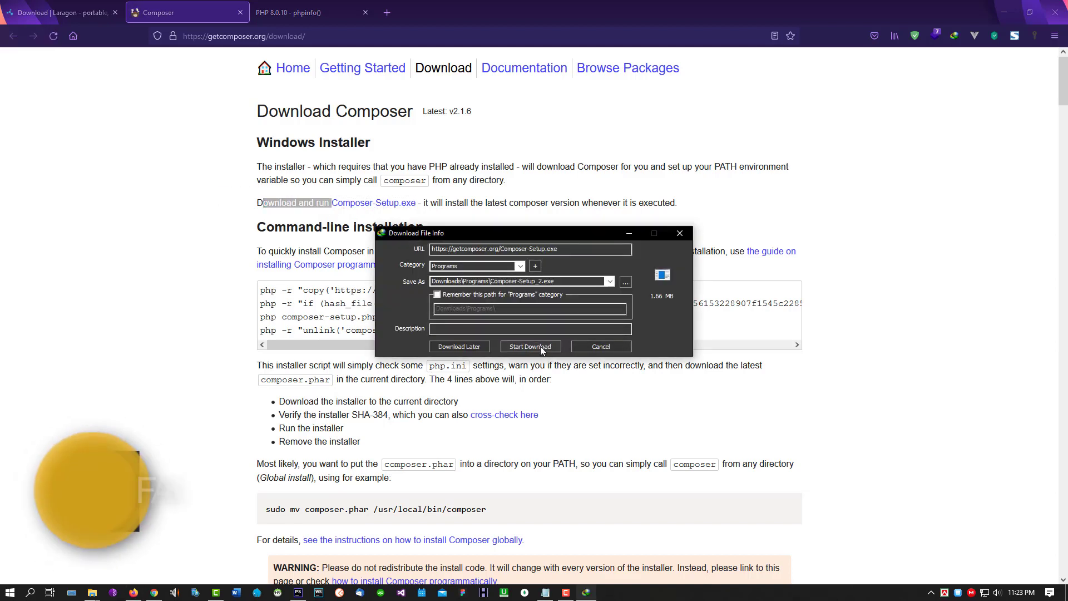
{"action": "left_click", "coordinate": [535, 348]}
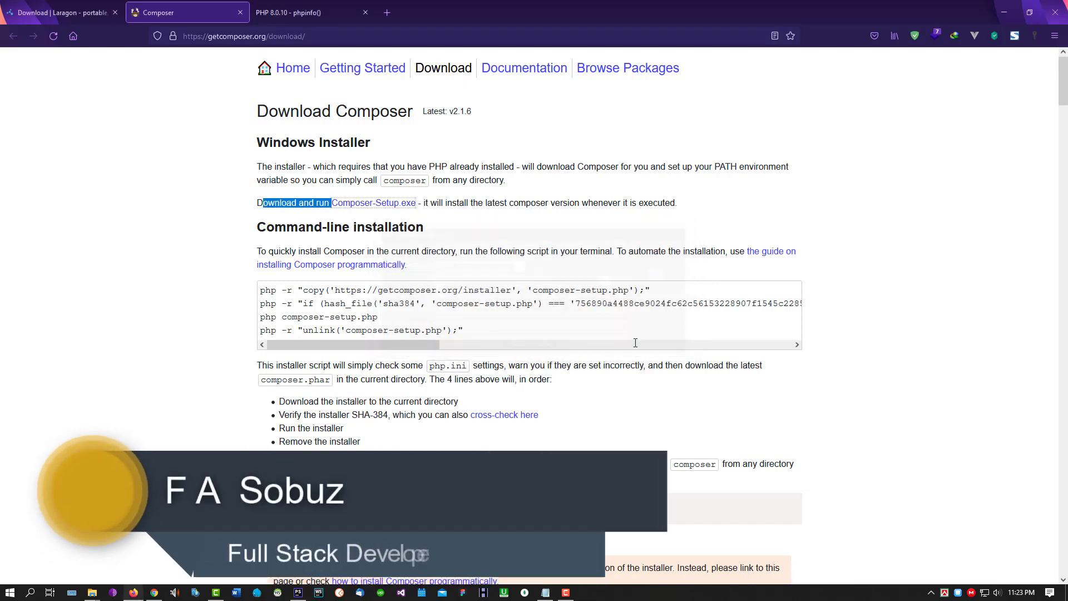
Step: Switch to the Programs folder in File Explorer and run Composer-Setup.exe for all users, leaving Developer mode off
{"action": "left_click", "coordinate": [92, 592]}
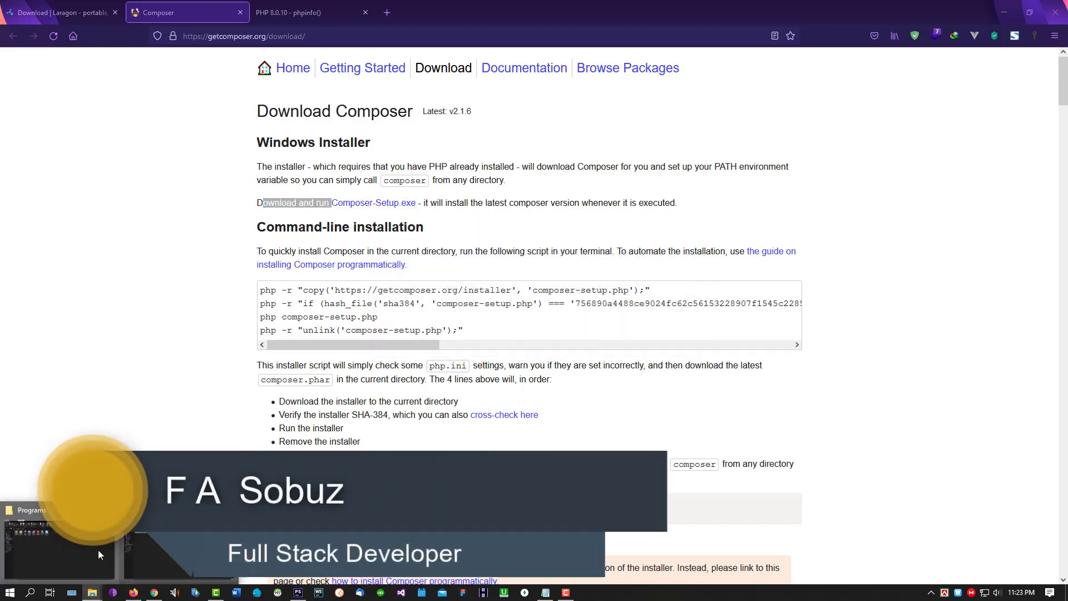
{"action": "left_click", "coordinate": [70, 529]}
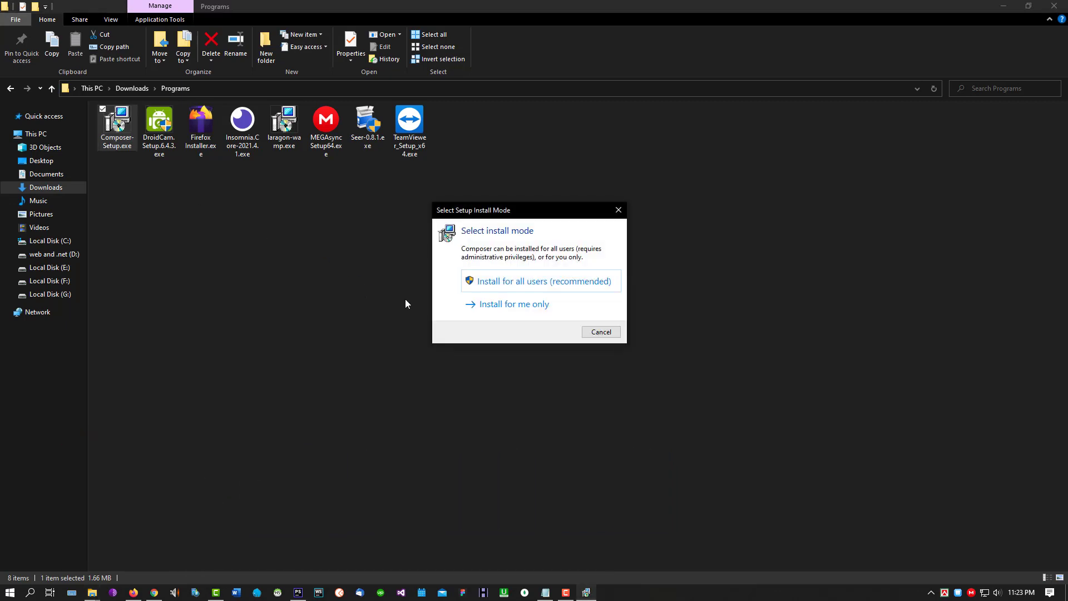
{"action": "left_click", "coordinate": [545, 288]}
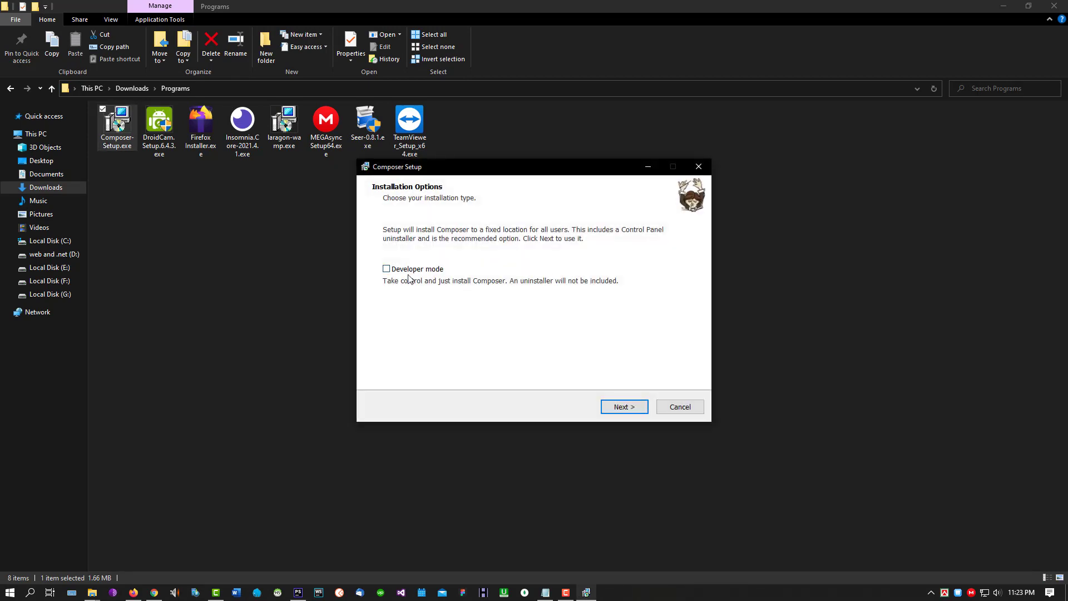
{"action": "left_click", "coordinate": [634, 404]}
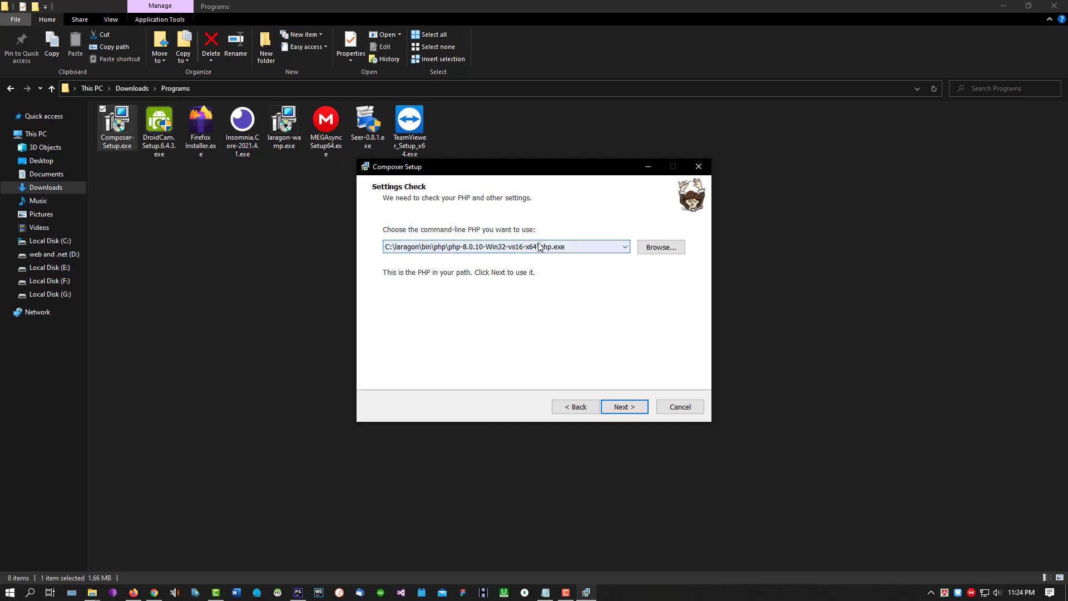
Step: Choose C:\laragon\bin\php\php-8.0.10-Win32-vs16-x64\php.exe as the command-line PHP for Composer
{"action": "left_click", "coordinate": [642, 251]}
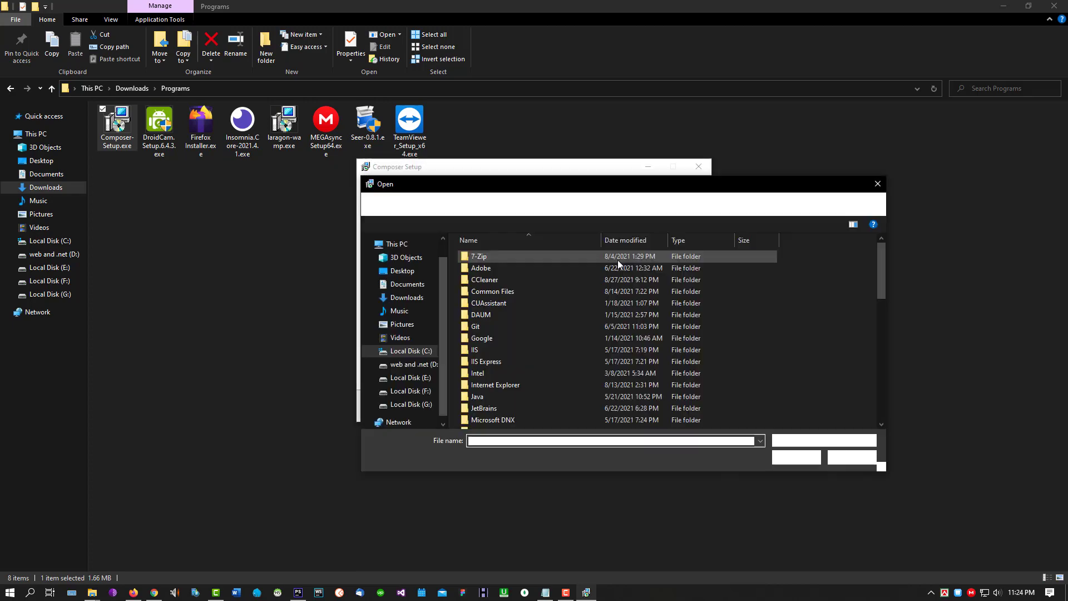
{"action": "scroll", "coordinate": [599, 339], "scroll_direction": "down", "scroll_amount": 4}
{"action": "scroll", "coordinate": [634, 388], "scroll_direction": "down", "scroll_amount": 5}
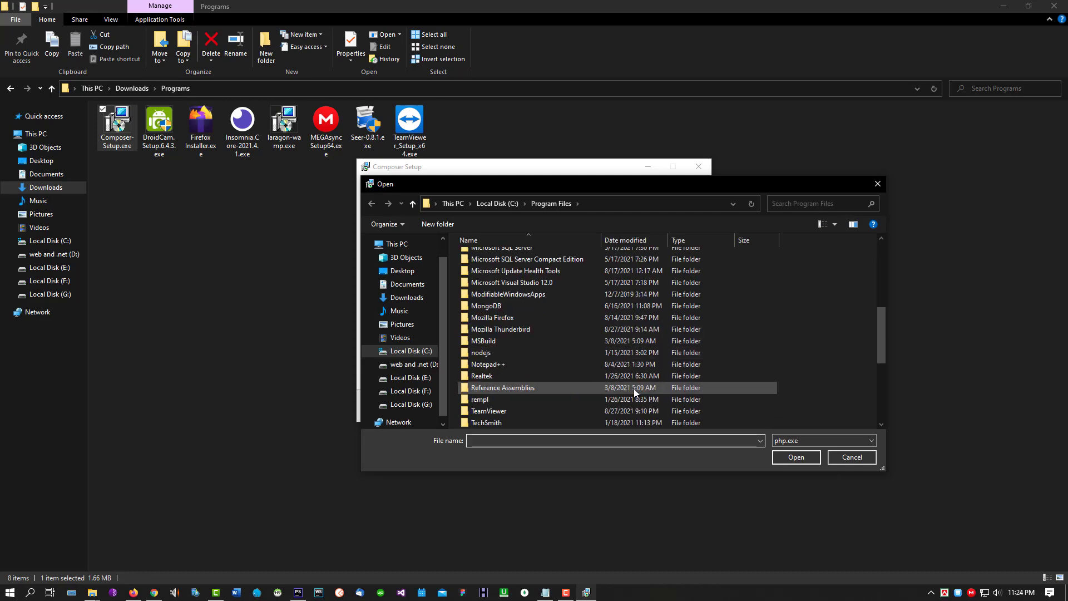
{"action": "scroll", "coordinate": [600, 362], "scroll_direction": "up", "scroll_amount": 10}
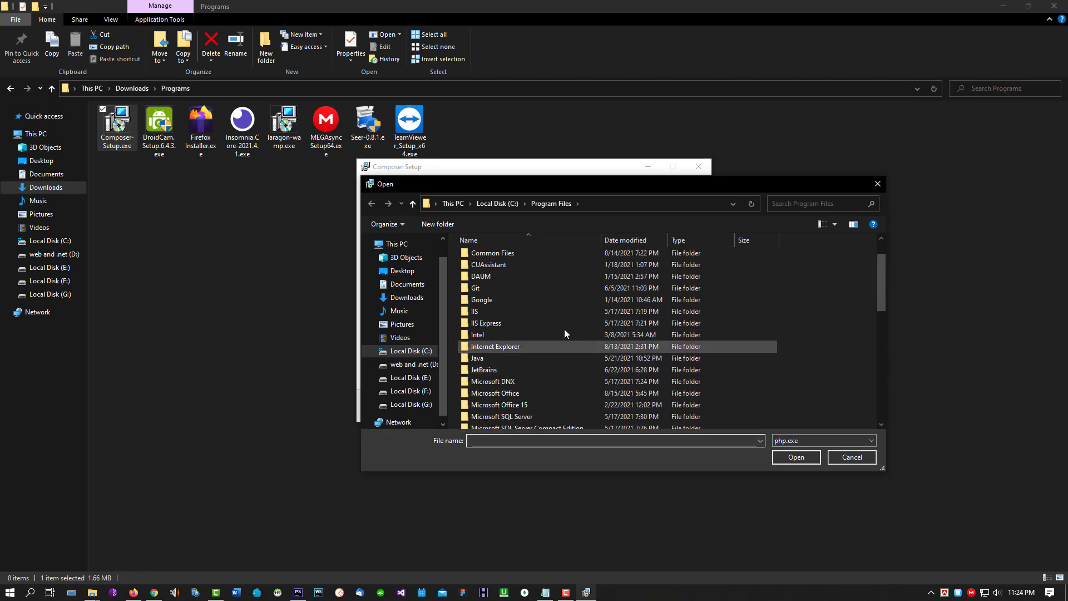
{"action": "left_click", "coordinate": [509, 204]}
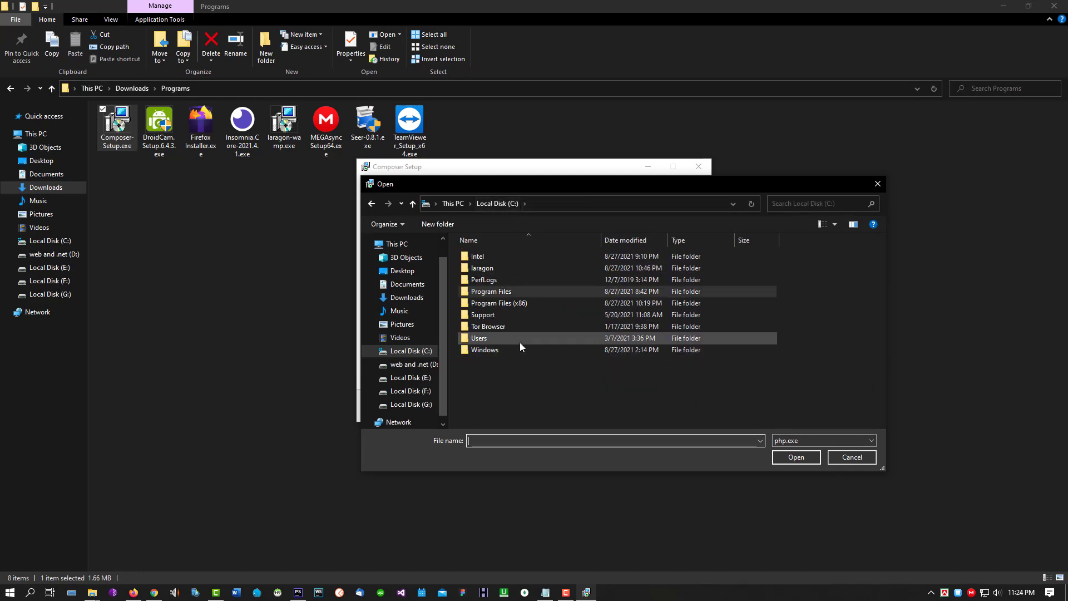
{"action": "left_click", "coordinate": [492, 272]}
{"action": "double_click", "coordinate": [492, 271]}
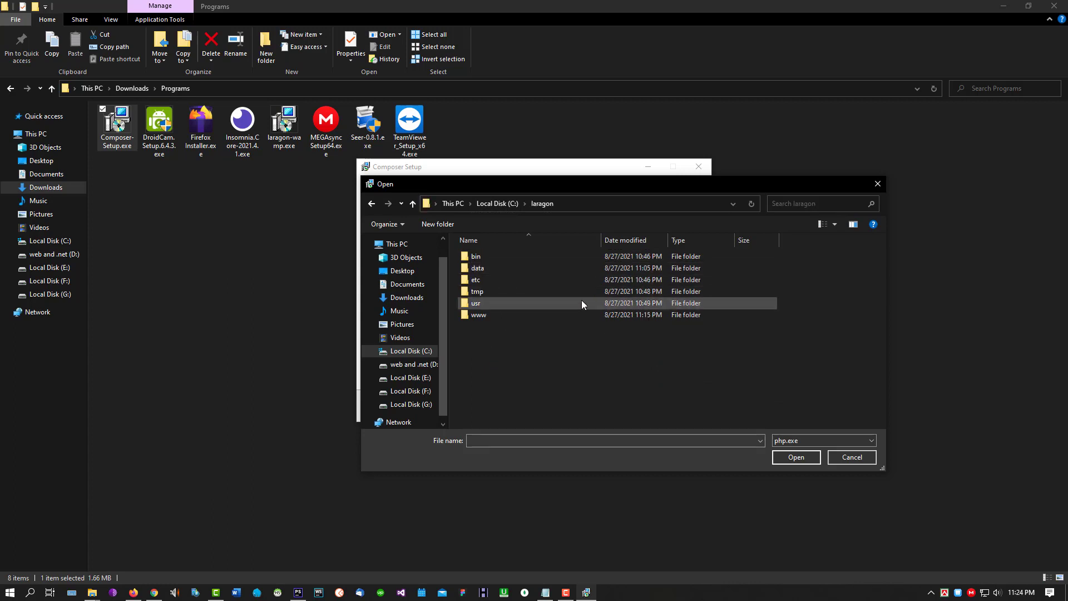
{"action": "double_click", "coordinate": [477, 257]}
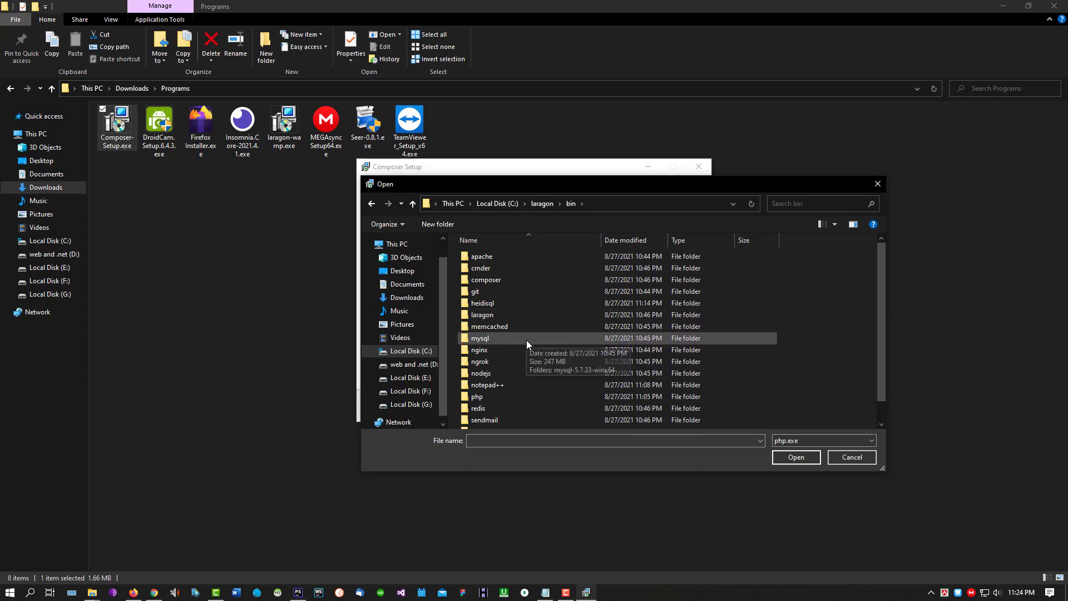
{"action": "scroll", "coordinate": [526, 340], "scroll_direction": "down", "scroll_amount": 1}
{"action": "double_click", "coordinate": [483, 380]}
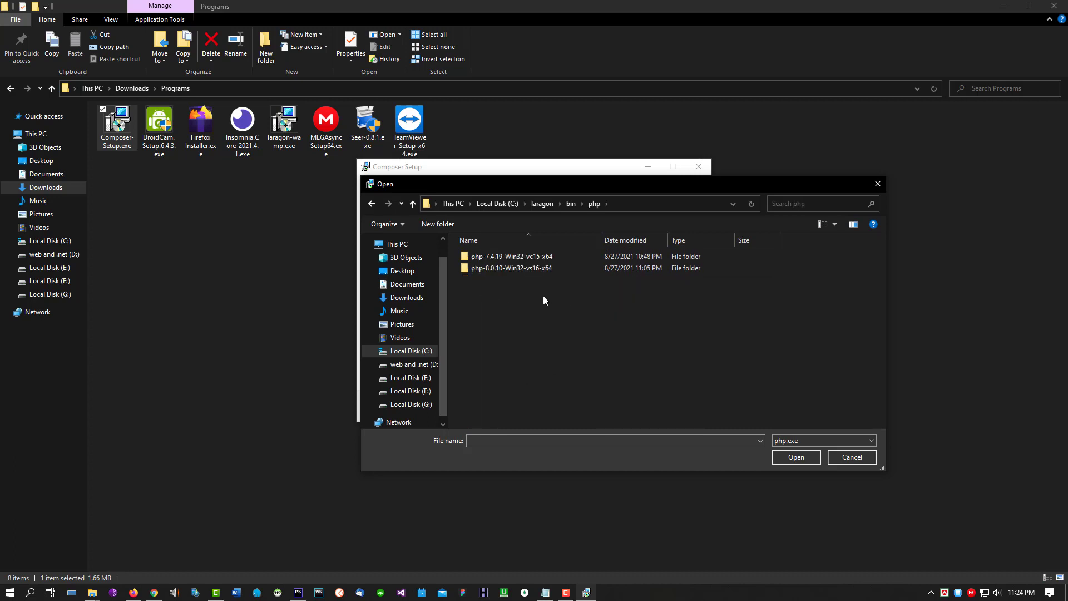
{"action": "double_click", "coordinate": [511, 268]}
{"action": "left_click", "coordinate": [493, 303]}
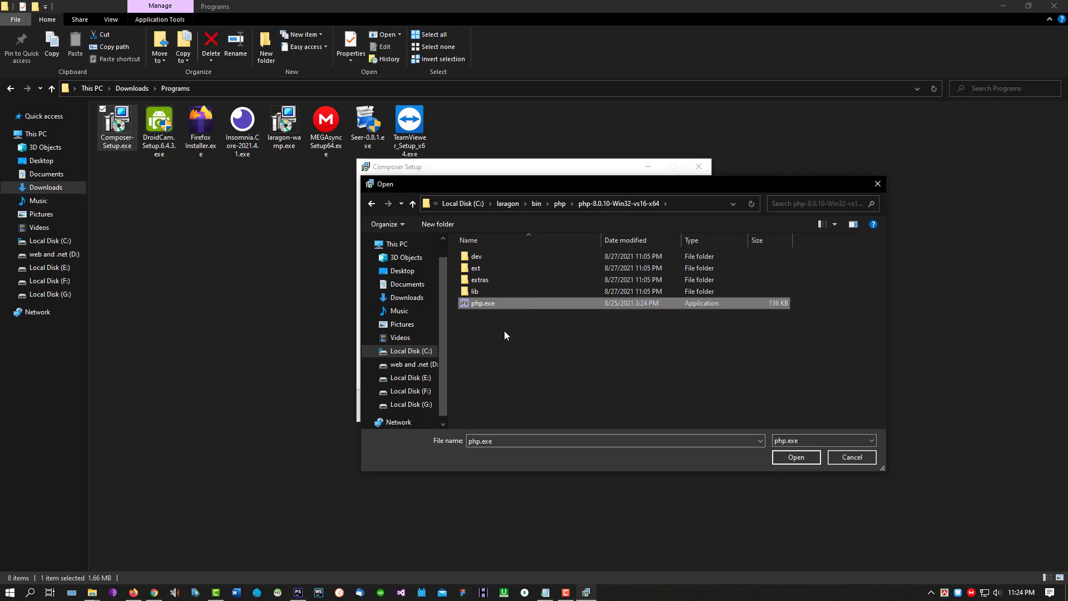
{"action": "left_click", "coordinate": [796, 457]}
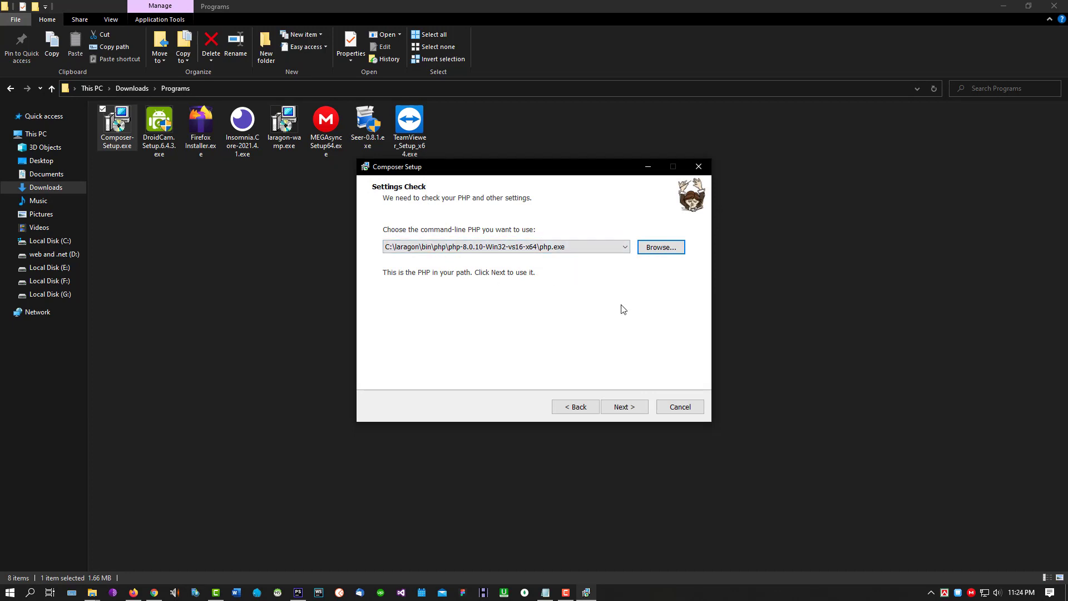
Step: Review the installation summary without setting a proxy, and return to the command-line PHP selection
{"action": "left_click", "coordinate": [625, 408]}
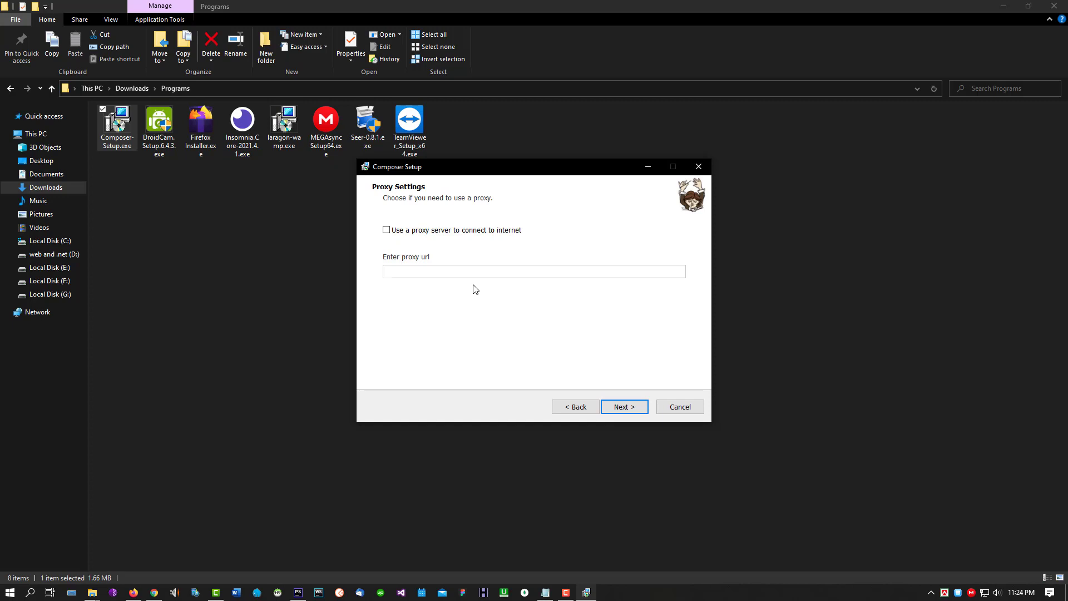
{"action": "left_click", "coordinate": [624, 406]}
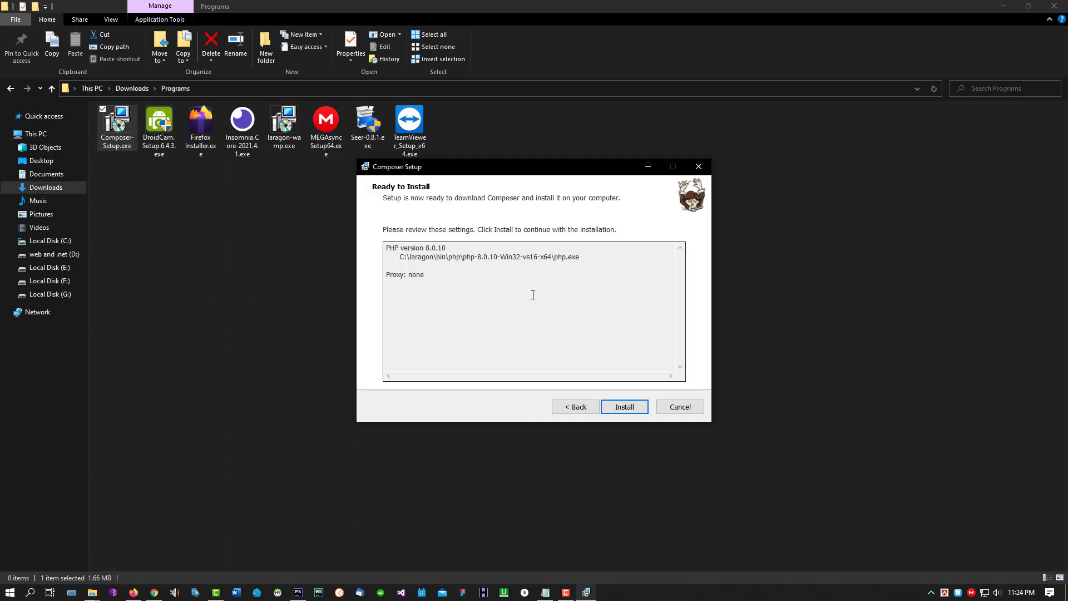
{"action": "left_click", "coordinate": [576, 407]}
{"action": "left_click", "coordinate": [576, 408]}
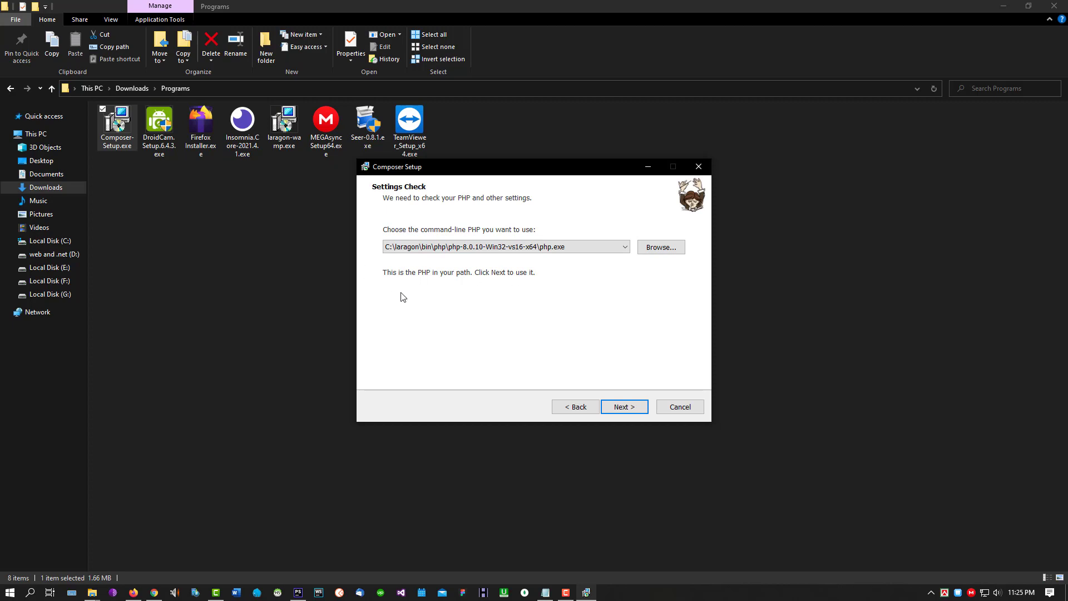
Step: Install Composer with the selected PHP 8.0.10 and no proxy, and finish the setup without viewing the online documentation
{"action": "left_click", "coordinate": [624, 411]}
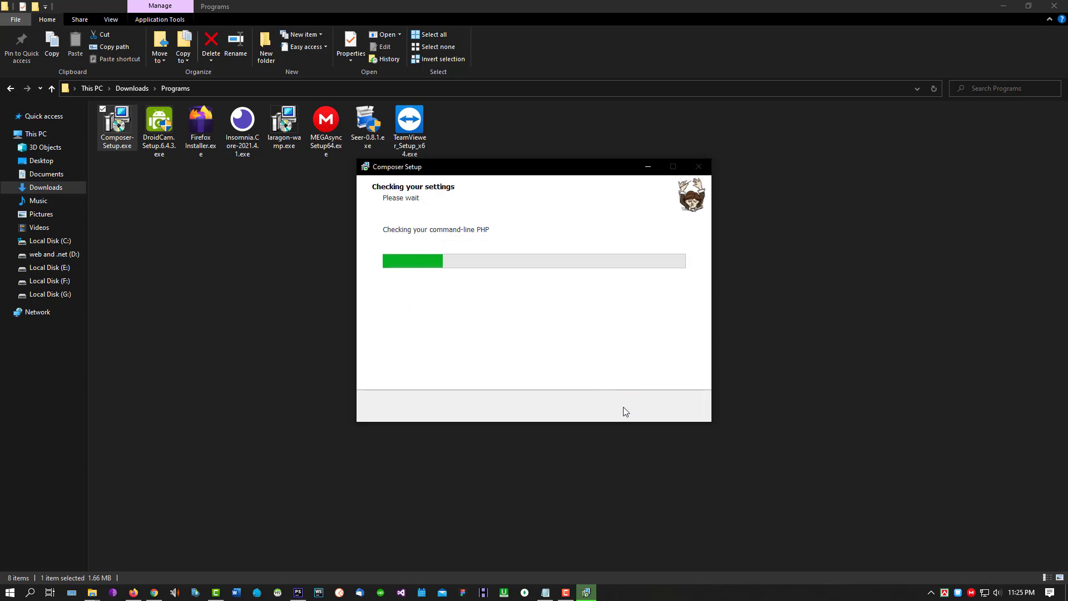
{"action": "left_click", "coordinate": [627, 406]}
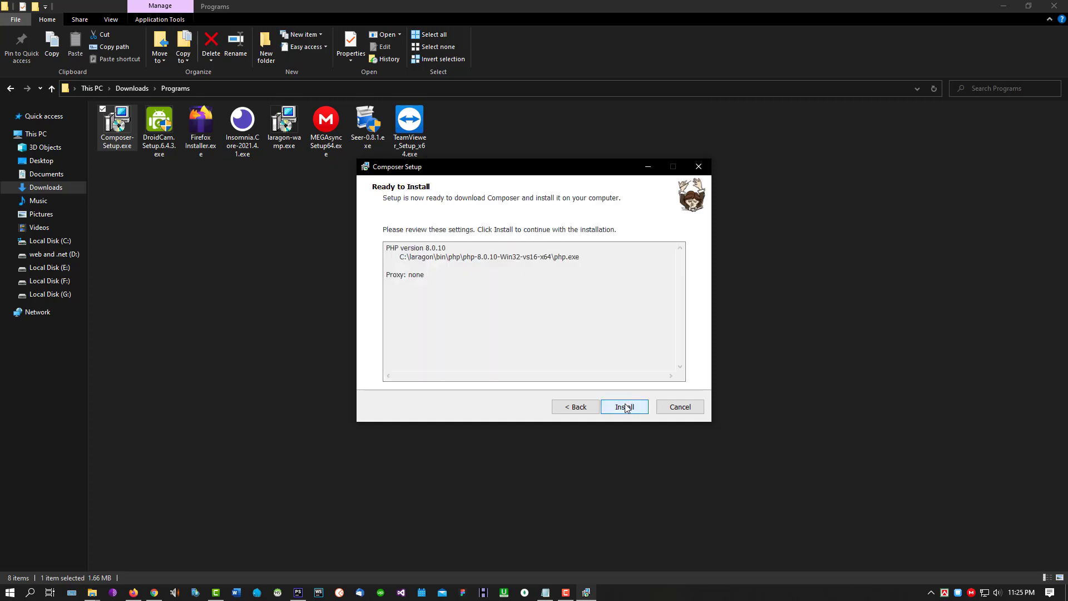
{"action": "left_click", "coordinate": [624, 407]}
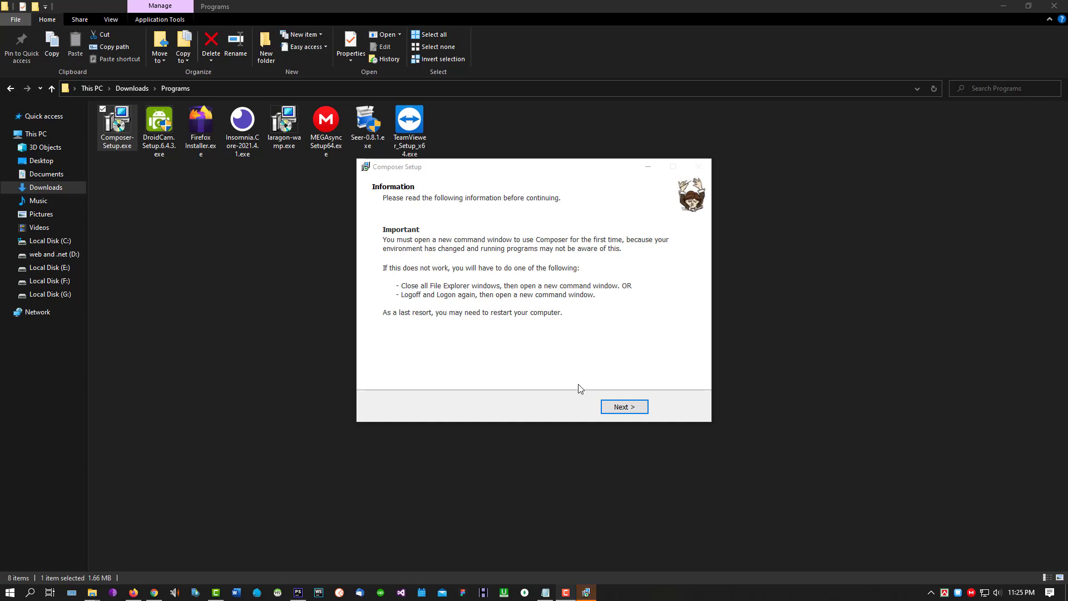
{"action": "left_click", "coordinate": [619, 408]}
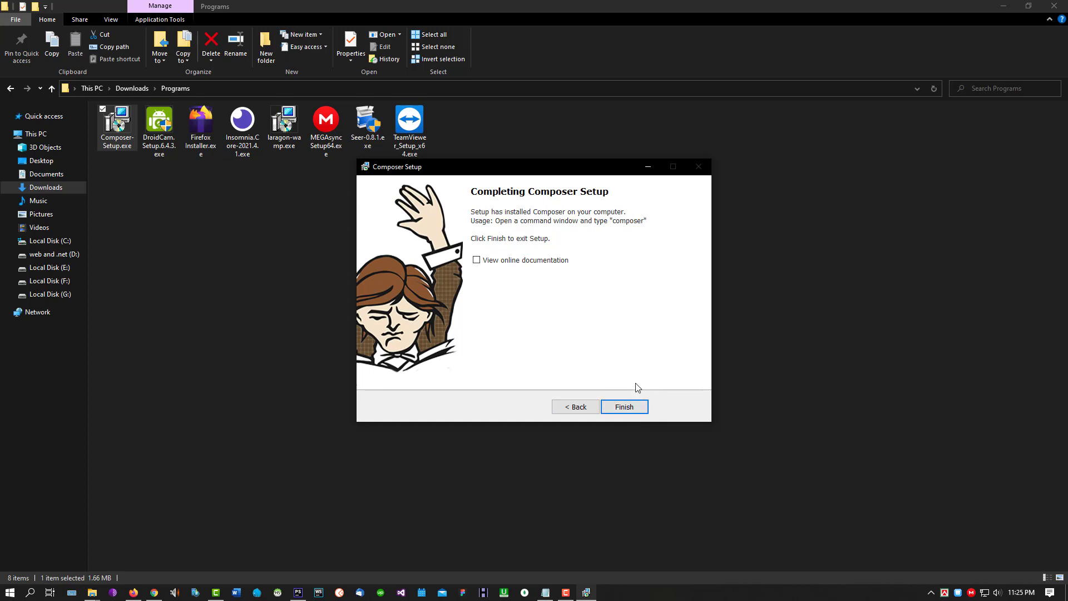
{"action": "left_click", "coordinate": [622, 408]}
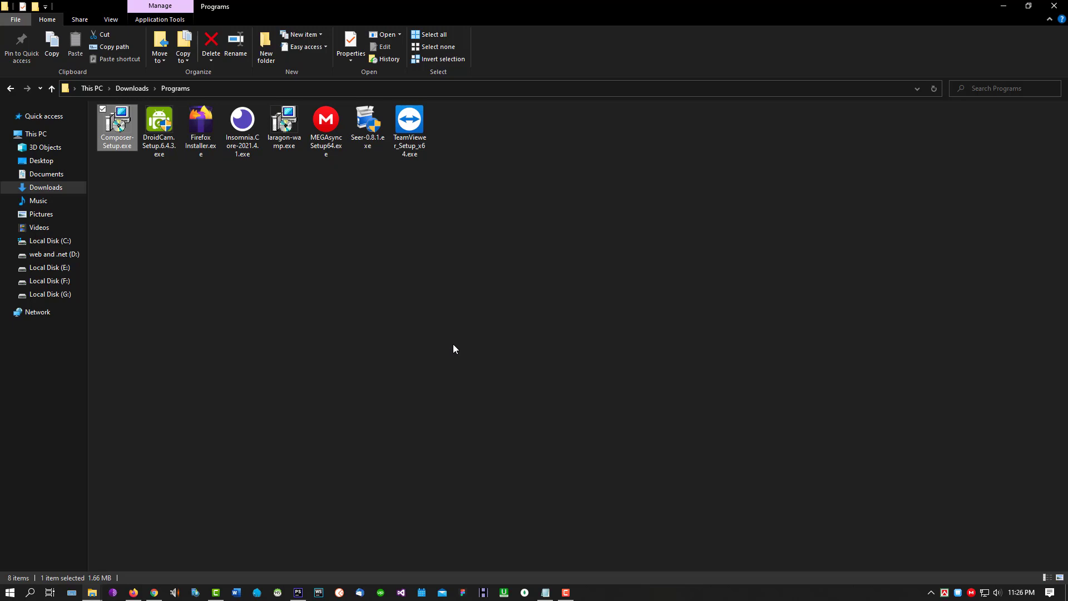
Step: Refresh the Programs folder, open a terminal there and run composer -v
{"action": "right_click", "coordinate": [284, 251]}
{"action": "left_click", "coordinate": [374, 295]}
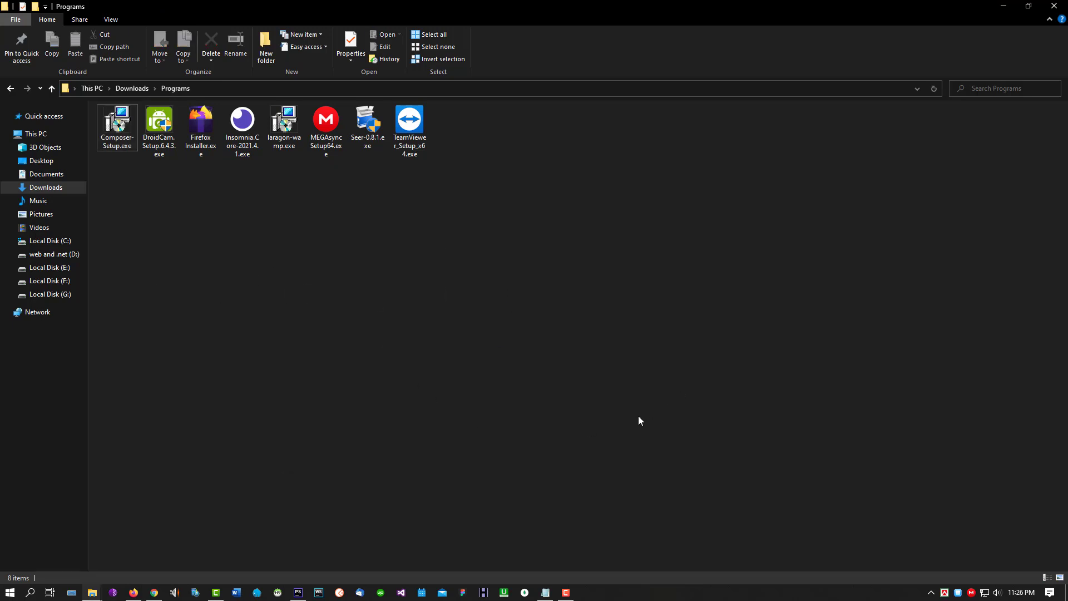
{"action": "right_click", "coordinate": [155, 193]}
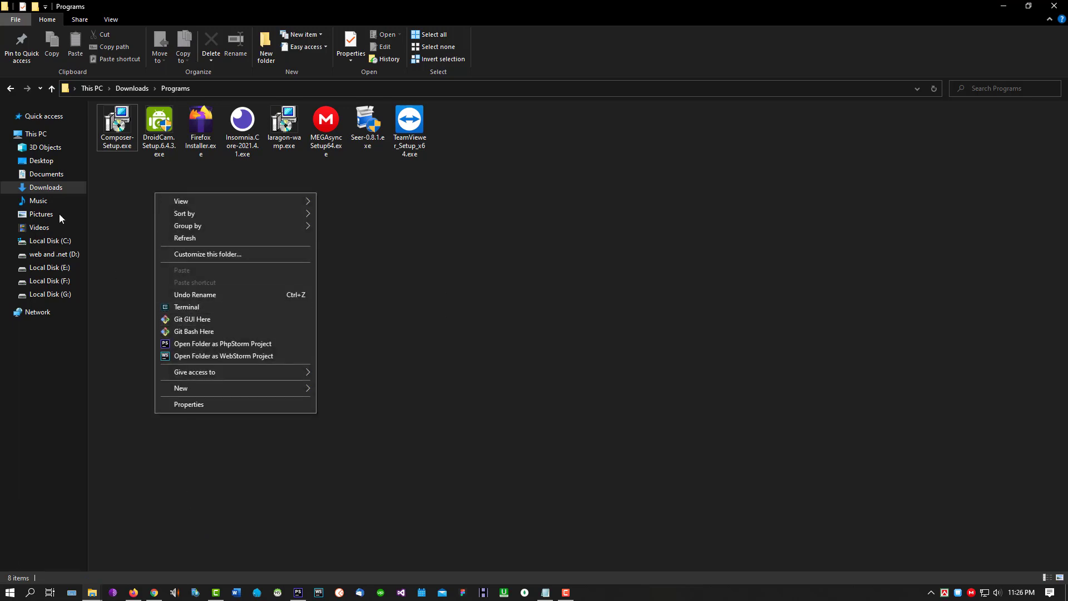
{"action": "right_click", "coordinate": [132, 225]}
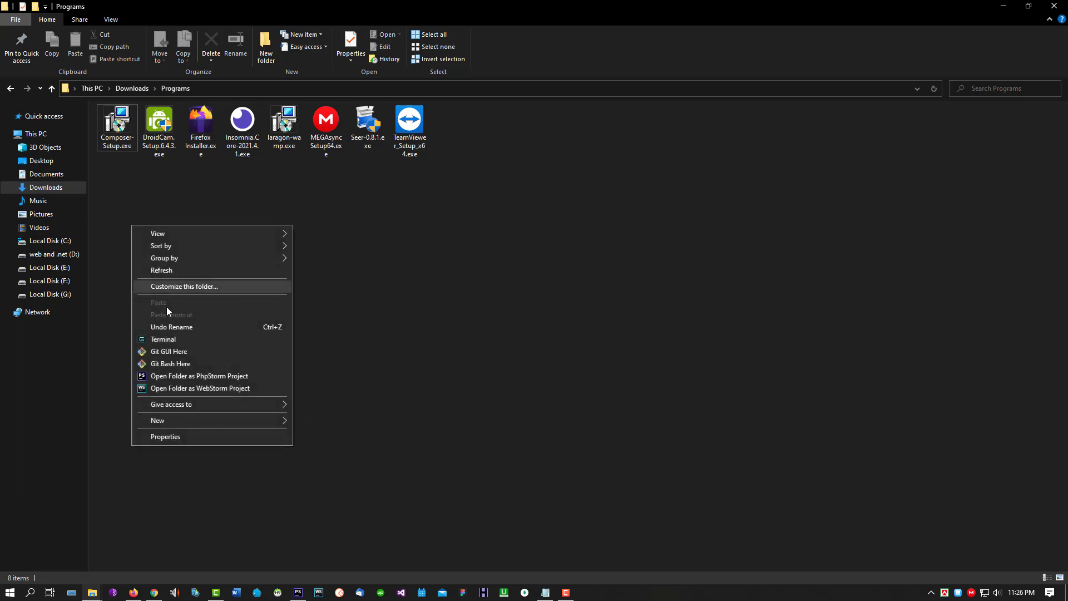
{"action": "left_click", "coordinate": [156, 339]}
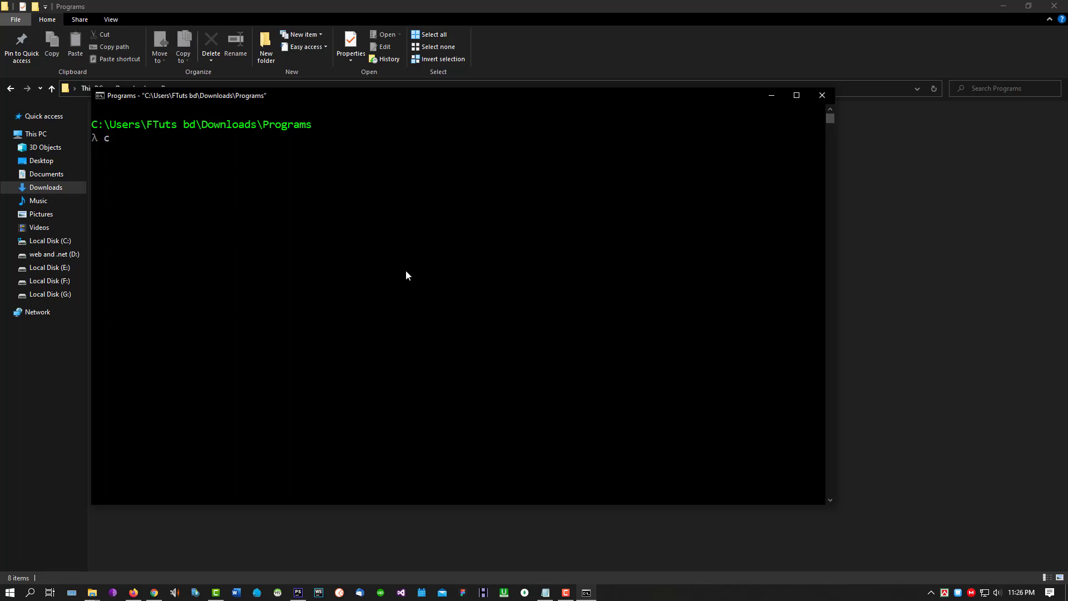
{"action": "type", "text": "omposer -v"}
{"action": "key", "text": "Return"}
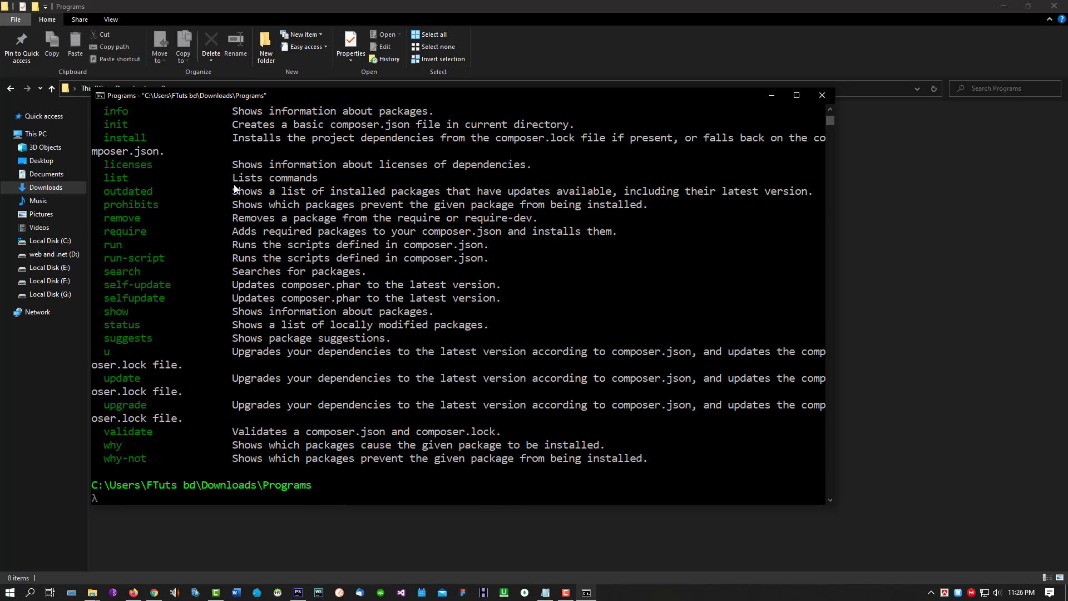
Step: Look through the composer -v output, examining the Composer version, the options and the available commands
{"action": "scroll", "coordinate": [209, 235], "scroll_direction": "up", "scroll_amount": 20}
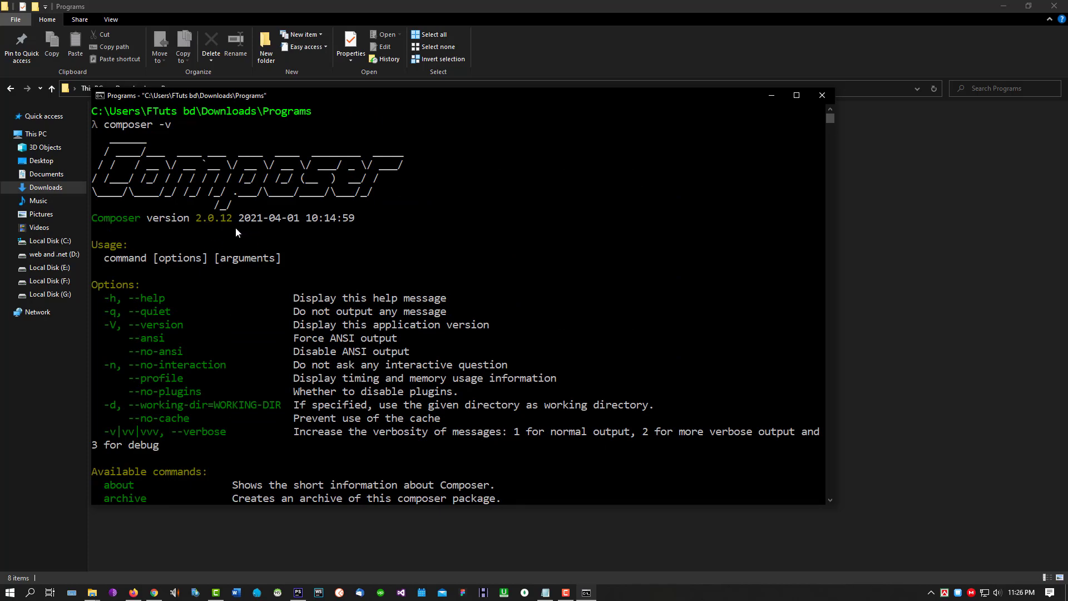
{"action": "scroll", "coordinate": [236, 227], "scroll_direction": "down", "scroll_amount": 9}
{"action": "scroll", "coordinate": [248, 323], "scroll_direction": "down", "scroll_amount": 15}
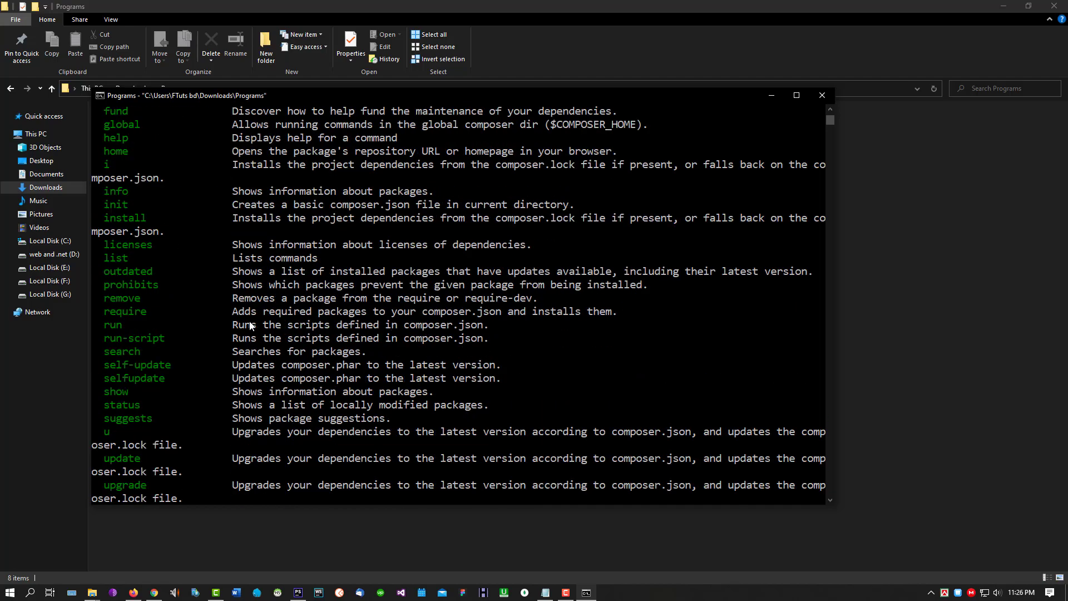
{"action": "scroll", "coordinate": [250, 323], "scroll_direction": "up", "scroll_amount": 11}
{"action": "scroll", "coordinate": [250, 316], "scroll_direction": "up", "scroll_amount": 13}
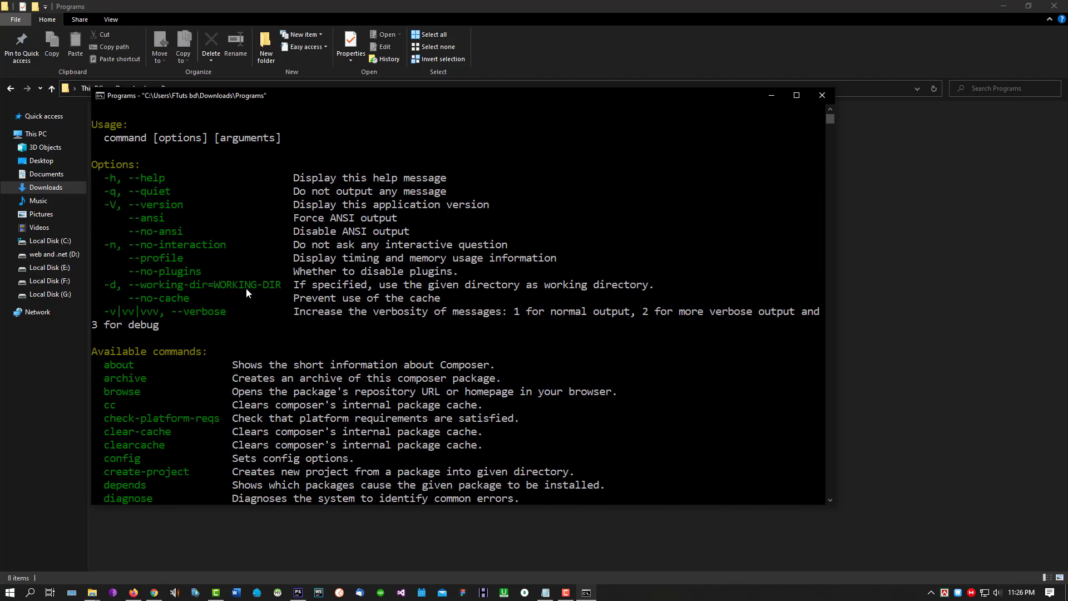
{"action": "scroll", "coordinate": [273, 323], "scroll_direction": "down", "scroll_amount": 20}
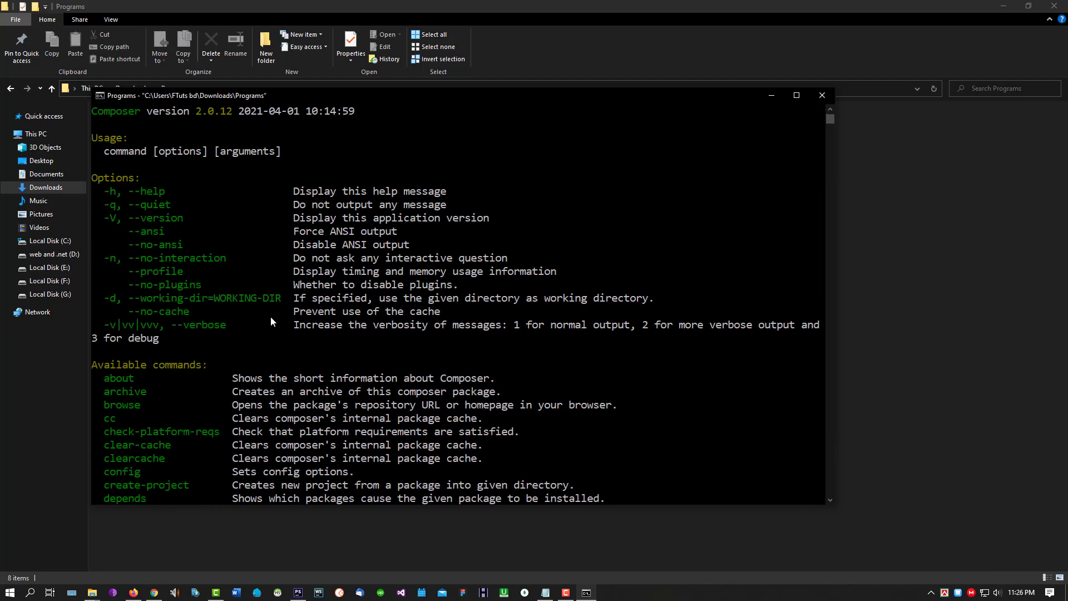
{"action": "scroll", "coordinate": [273, 328], "scroll_direction": "up", "scroll_amount": 6}
{"action": "scroll", "coordinate": [273, 328], "scroll_direction": "up", "scroll_amount": 18}
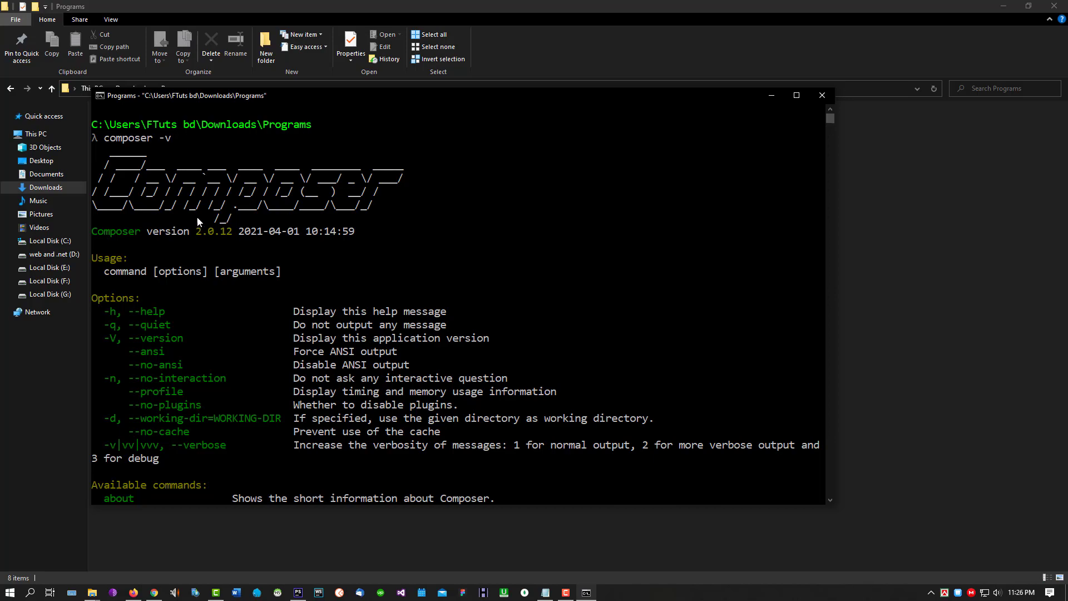
Step: Check the terminal's active PHP version with php -v and highlight the version number in the output
{"action": "scroll", "coordinate": [222, 238], "scroll_direction": "down", "scroll_amount": 20}
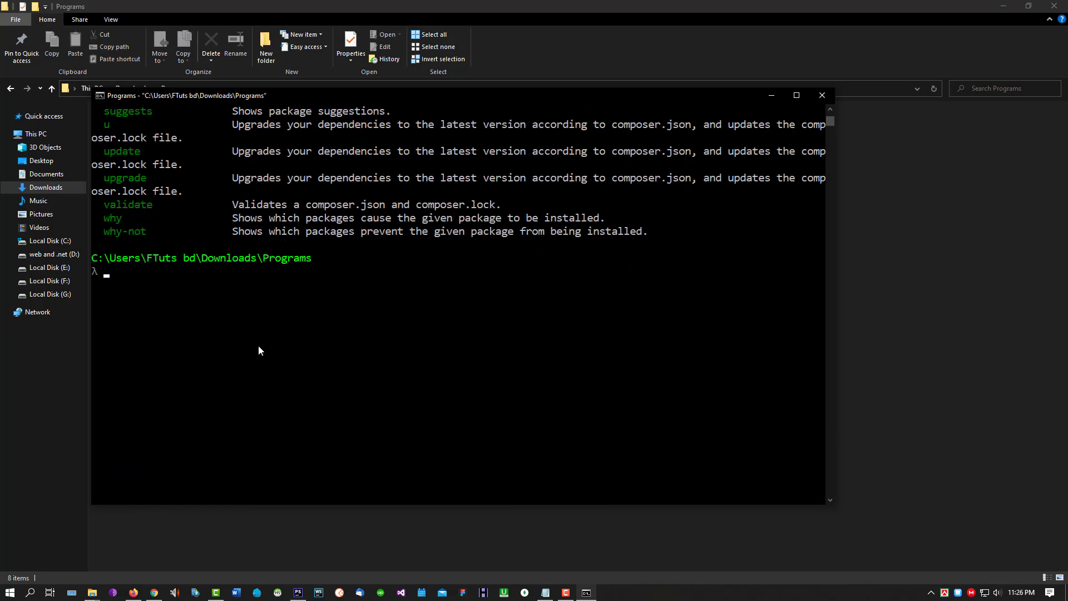
{"action": "type", "text": "php -v"}
{"action": "key", "text": "Return"}
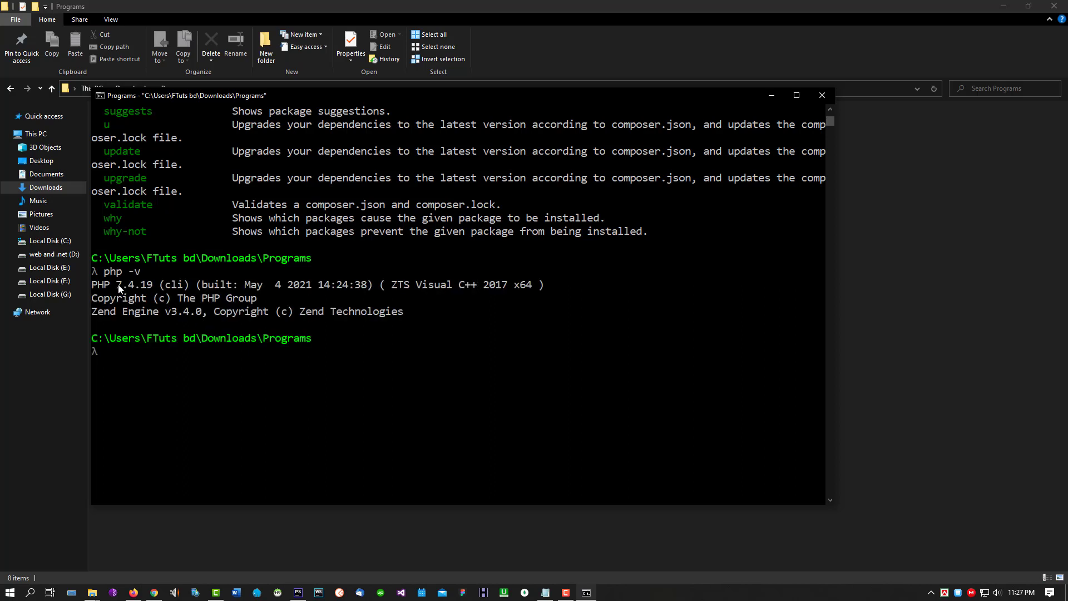
{"action": "left_click_drag", "start_coordinate": [118, 285], "coordinate": [151, 291]}
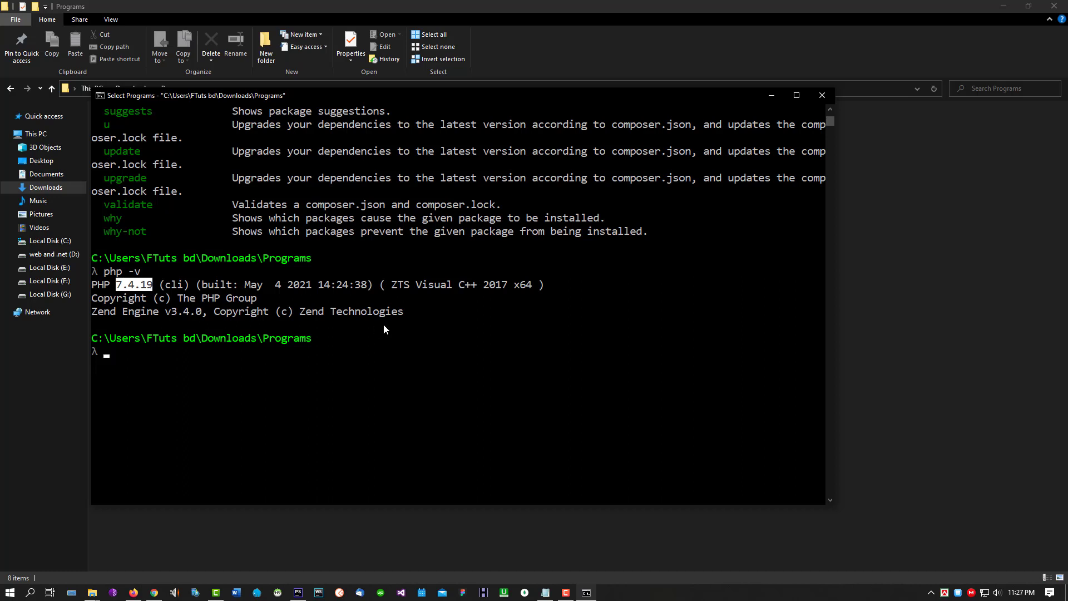
{"action": "left_click", "coordinate": [307, 296]}
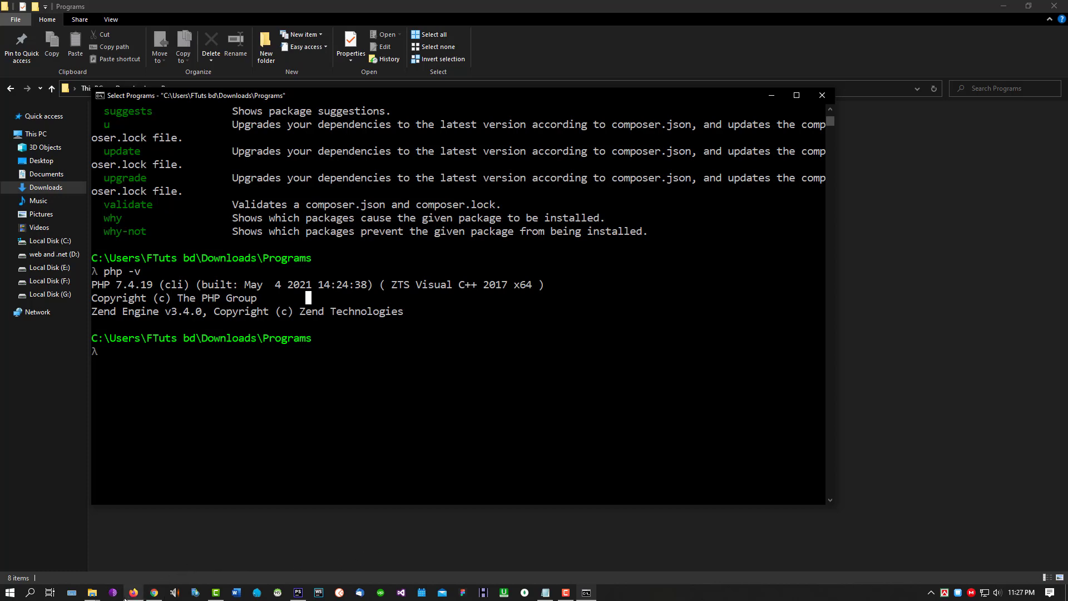
Step: Delete the php-7.4.19-Win32-vc15-x64 folder from laragon\bin\php in File Explorer
{"action": "left_click", "coordinate": [92, 592]}
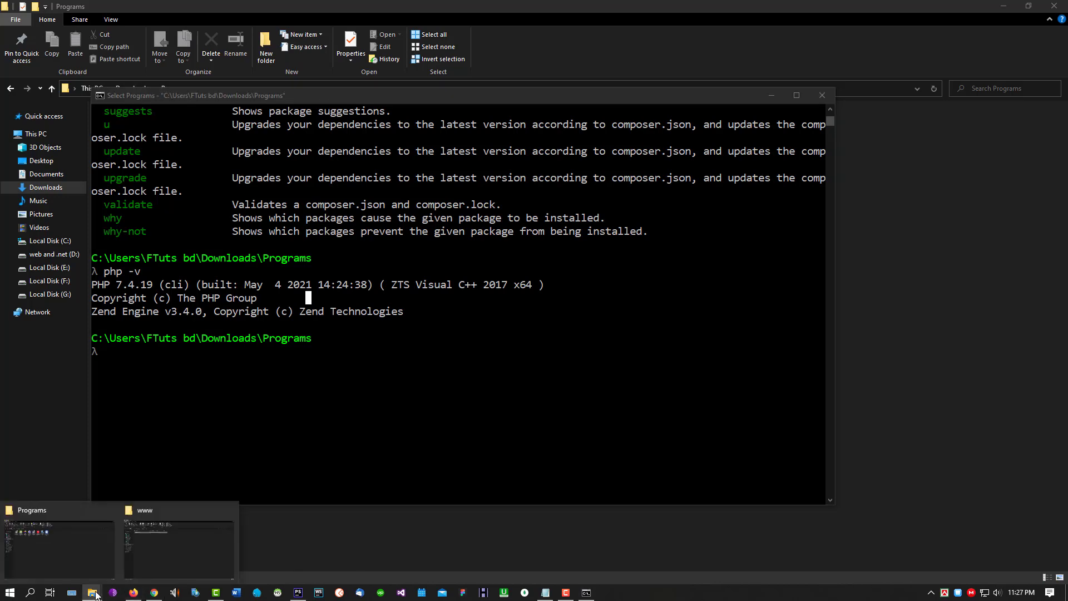
{"action": "left_click", "coordinate": [155, 520]}
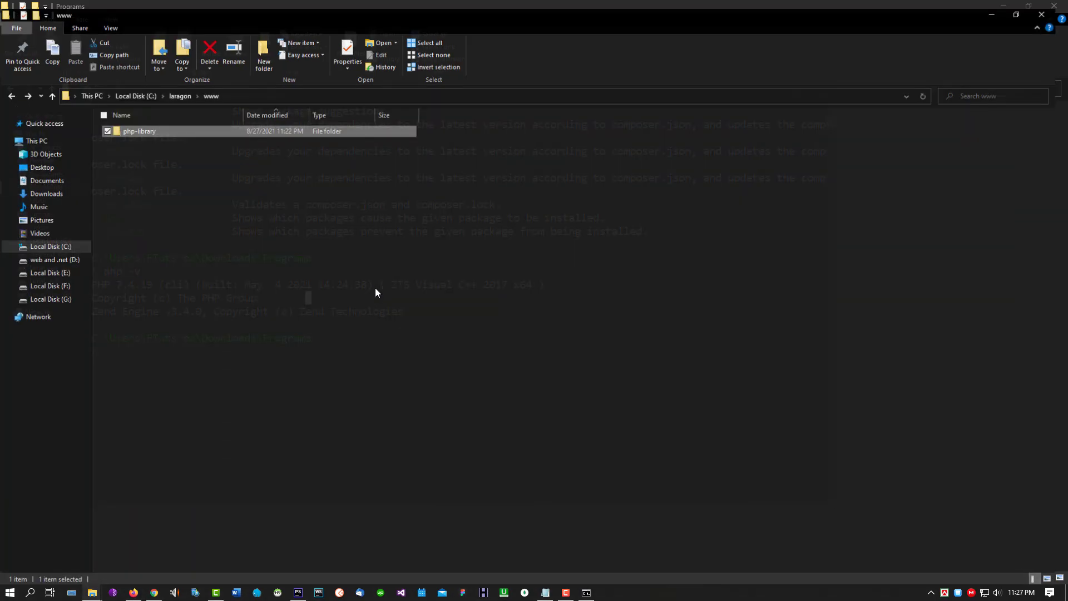
{"action": "left_click", "coordinate": [177, 88]}
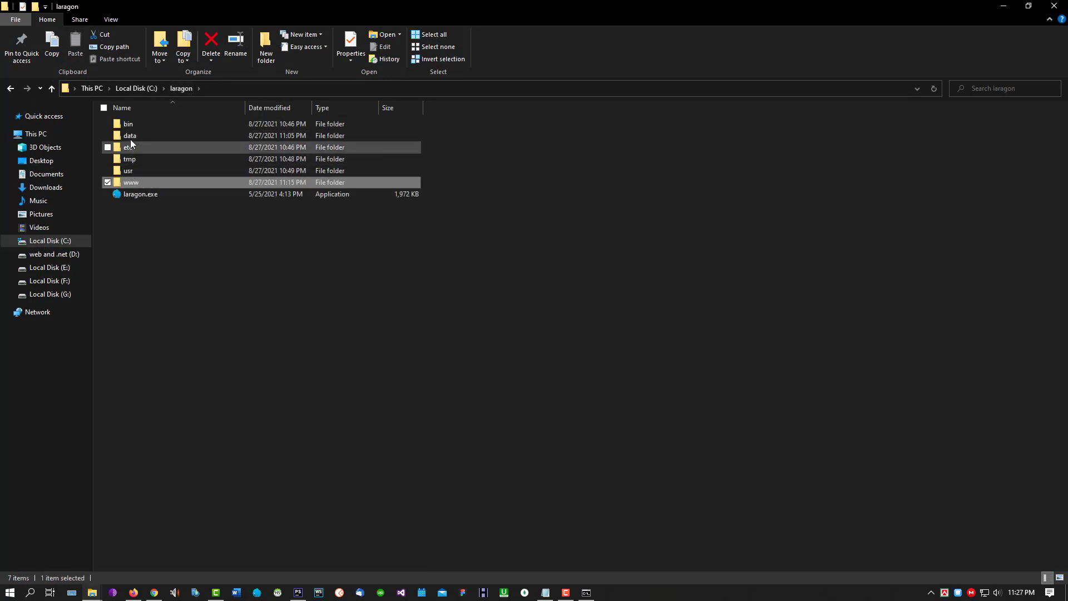
{"action": "double_click", "coordinate": [136, 124]}
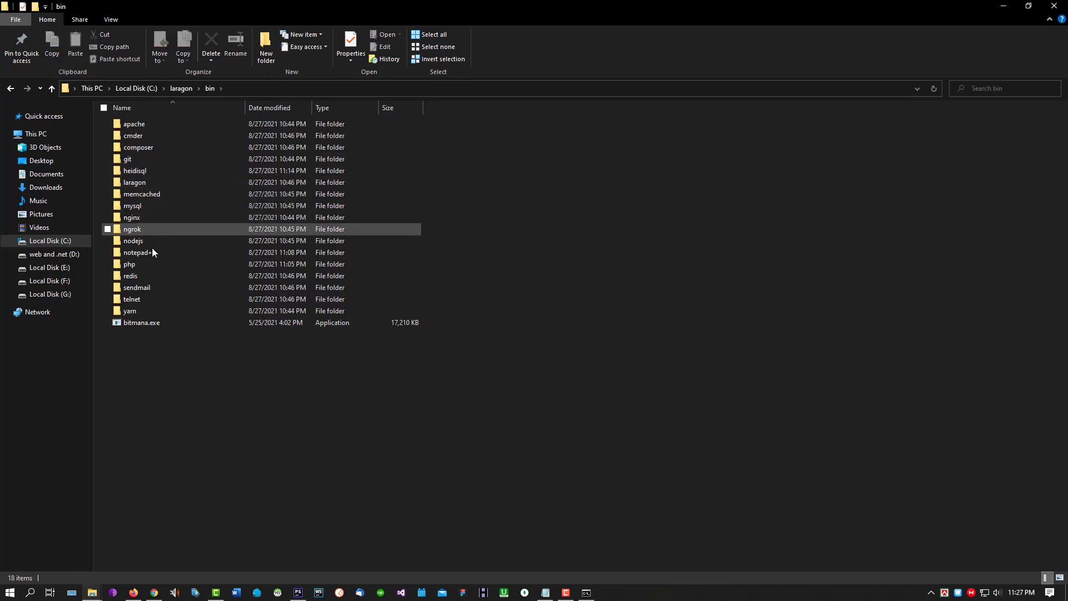
{"action": "double_click", "coordinate": [142, 266]}
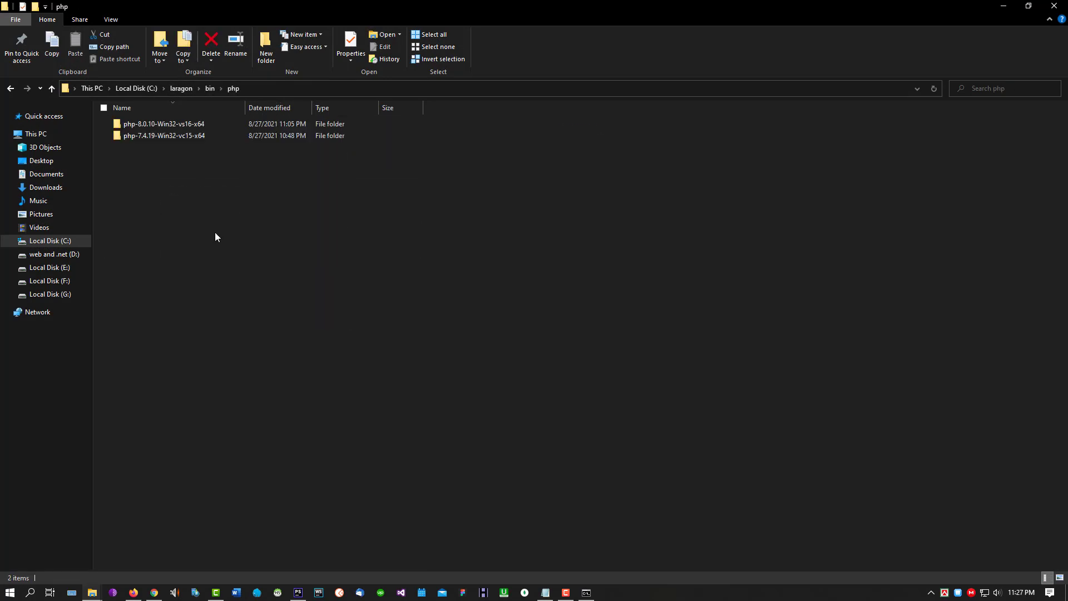
{"action": "left_click", "coordinate": [156, 139]}
{"action": "key", "text": "Delete"}
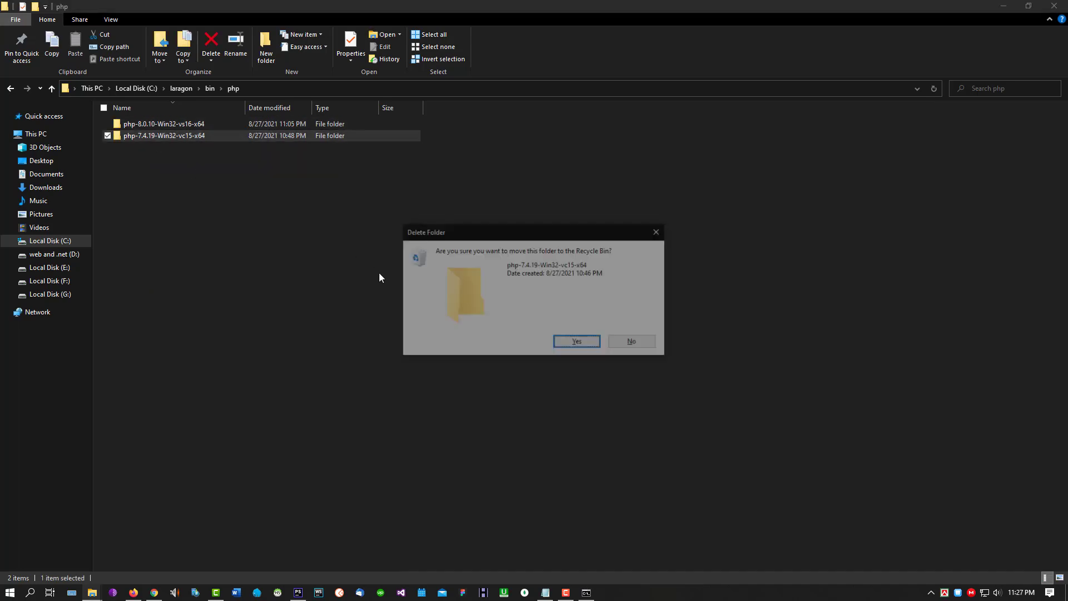
{"action": "key", "text": "Return"}
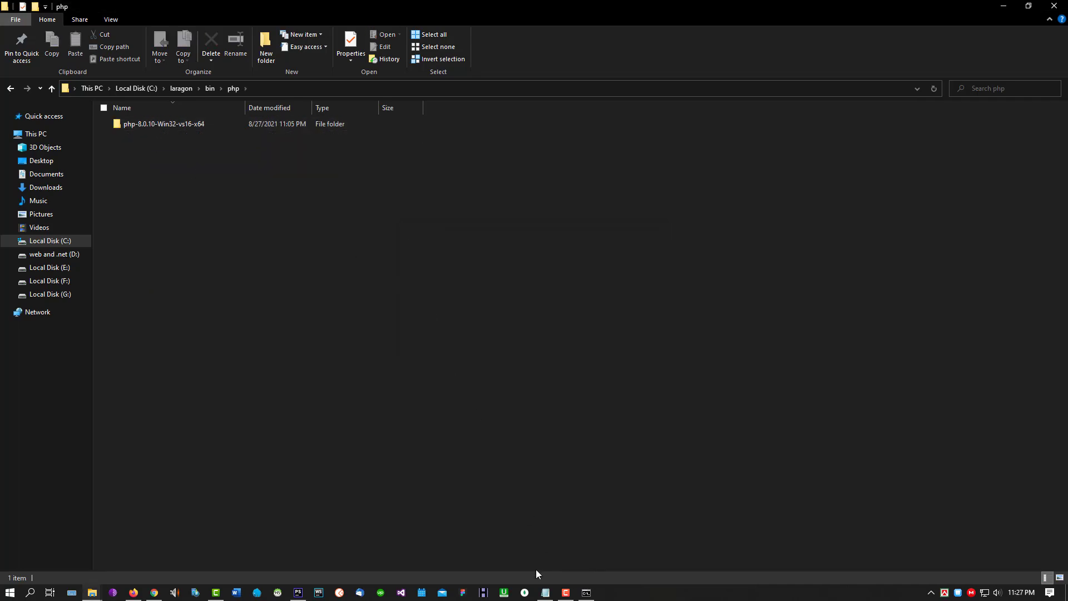
Step: Switch to Laragon, stop its running Apache and MySQL services, and open its main options menu
{"action": "left_click", "coordinate": [958, 592]}
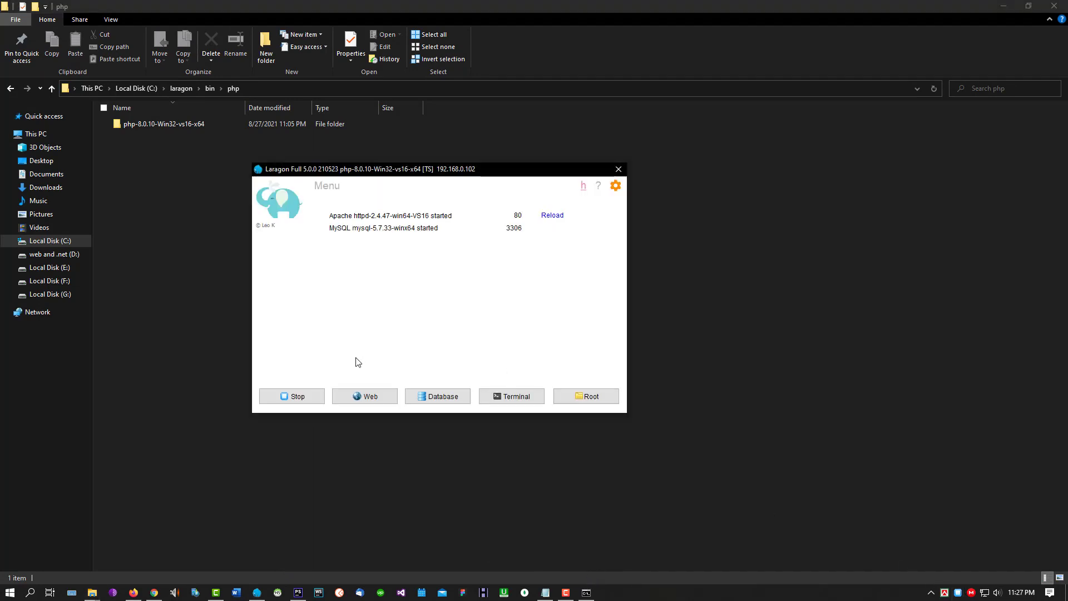
{"action": "left_click", "coordinate": [292, 391]}
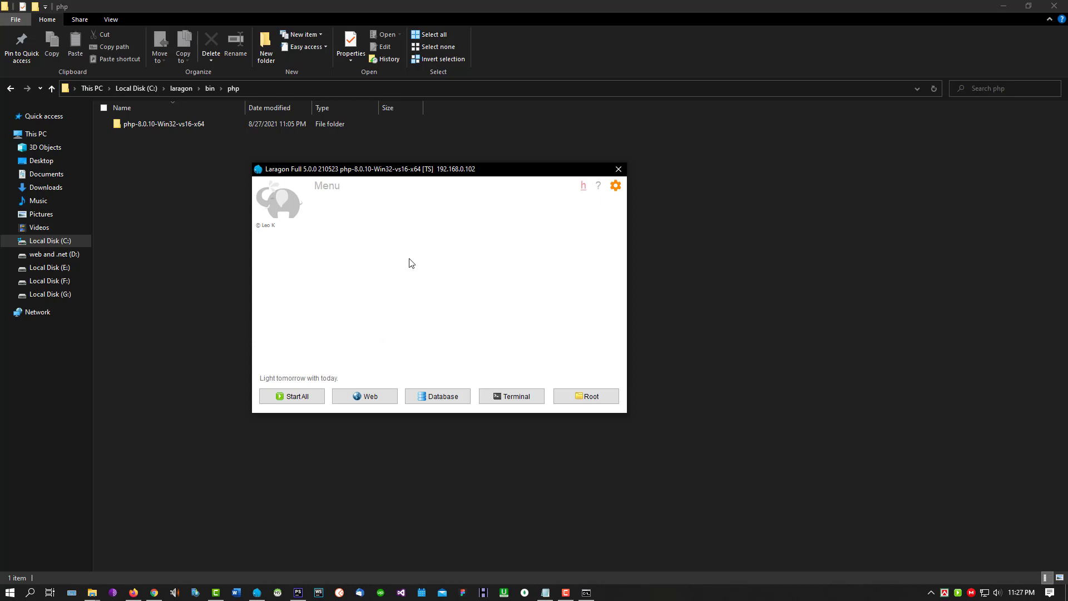
{"action": "right_click", "coordinate": [351, 202]}
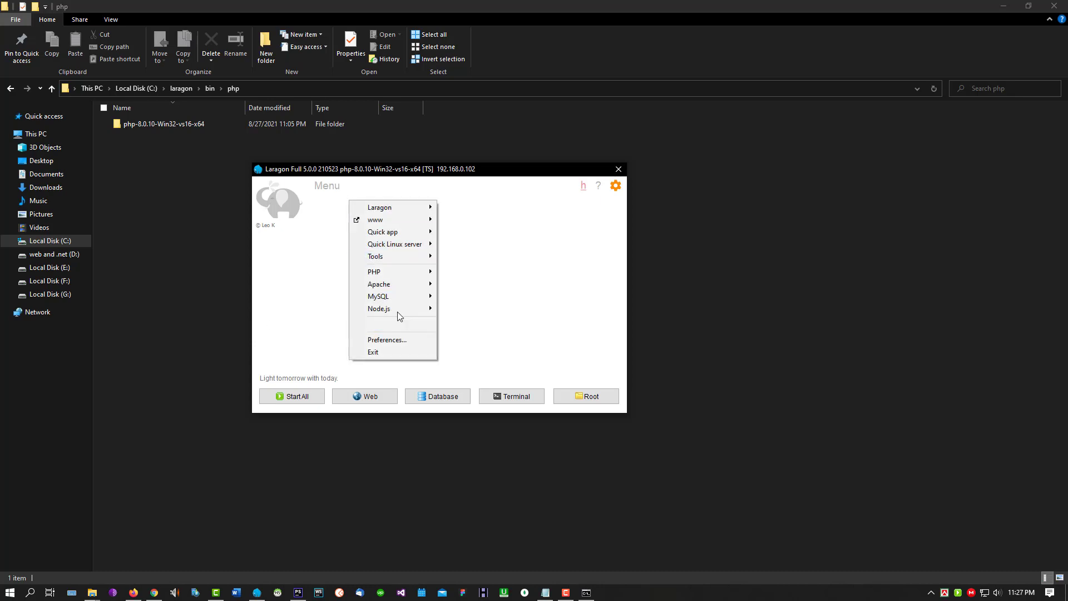